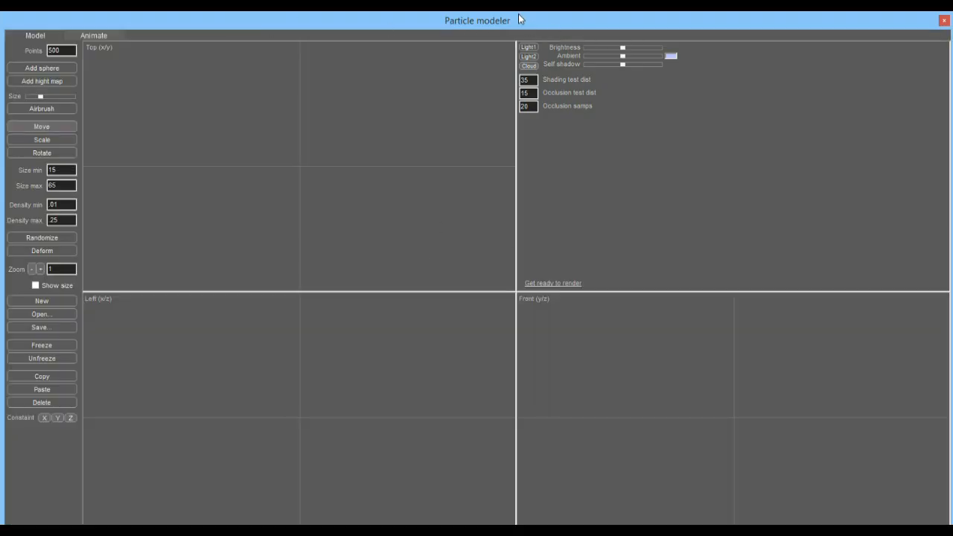
Add a 500-point particle sphere and move it left of the origin in the Top view.
mouse_move(519, 20)
left_mouse_down()
mouse_move(519, 44)
mouse_move(519, 24)
left_mouse_up()
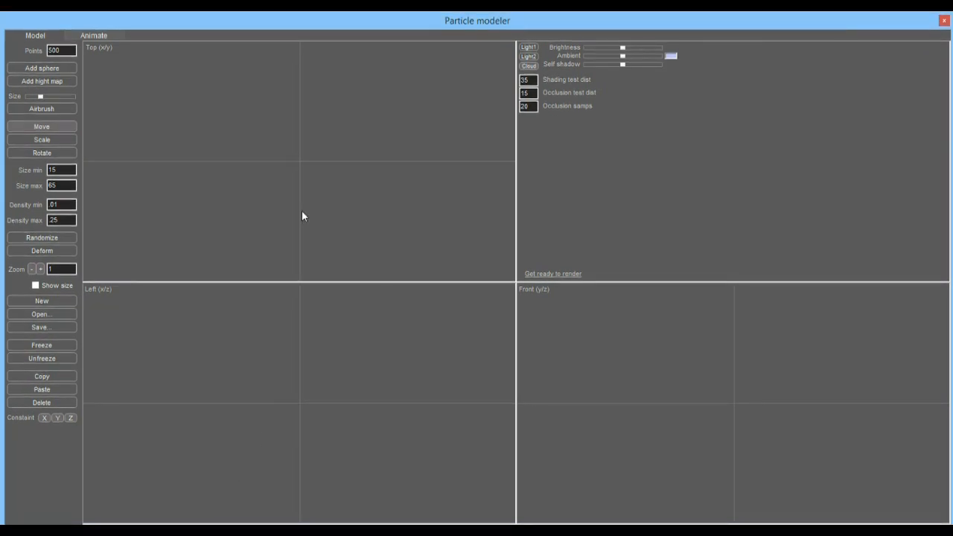
left_click_drag(368, 15, 385, 23)
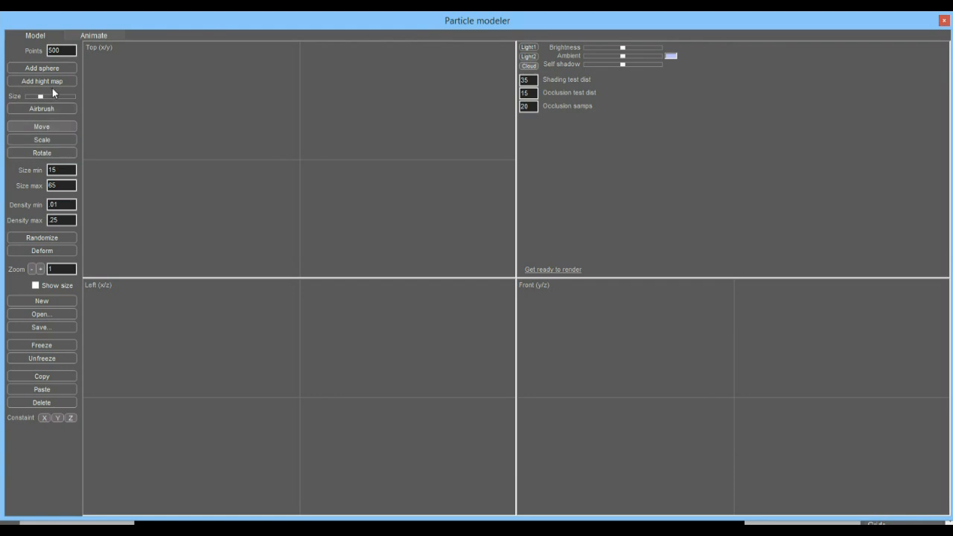
left_click(43, 68)
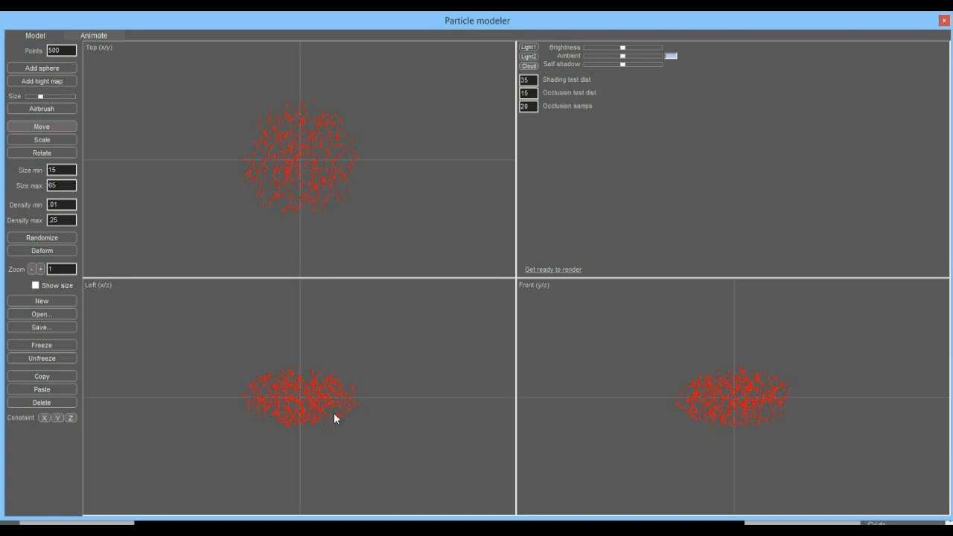
left_click_drag(295, 149, 258, 155)
Scale the particle sphere up in the Top and Left views into a large, loose cloud, widest along x.
left_click(51, 140)
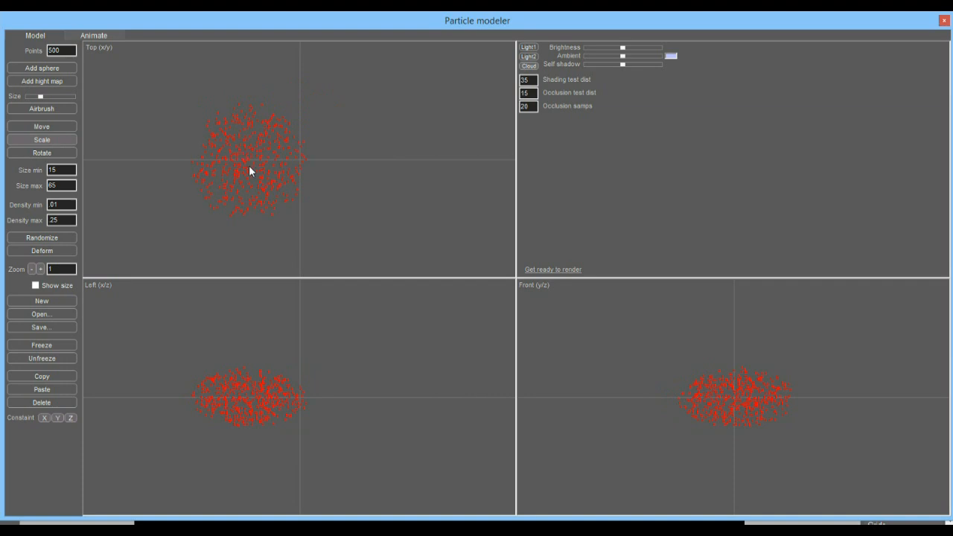
left_click_drag(262, 155, 278, 182)
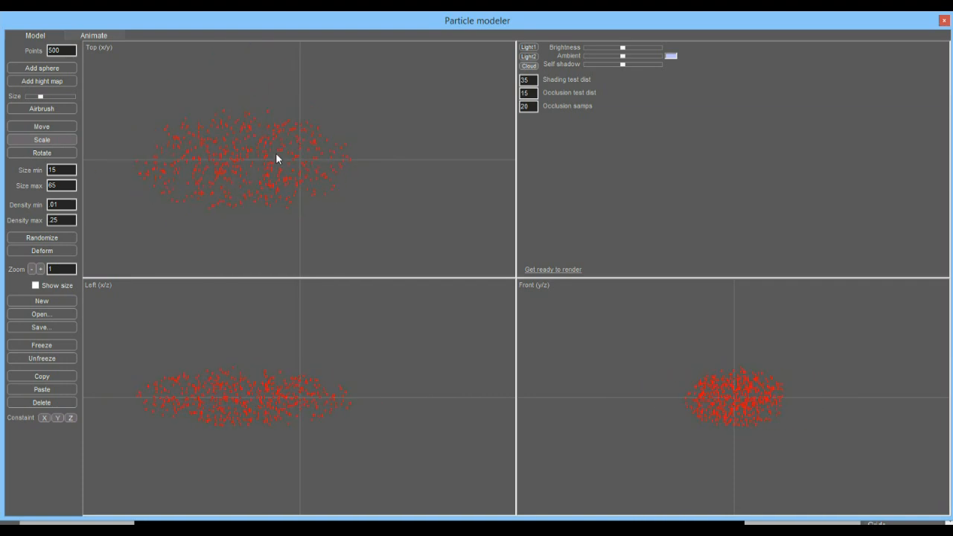
left_click_drag(241, 161, 256, 159)
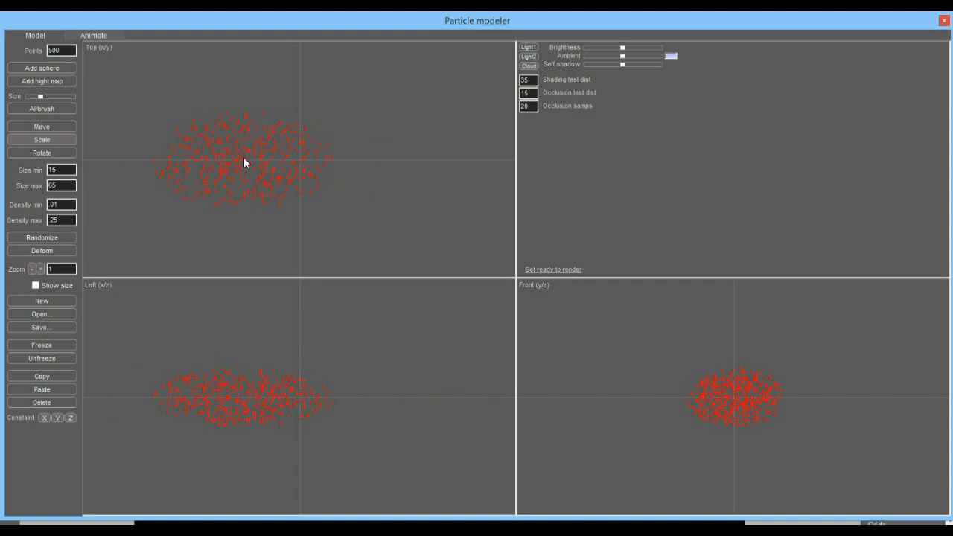
left_click_drag(242, 159, 258, 192)
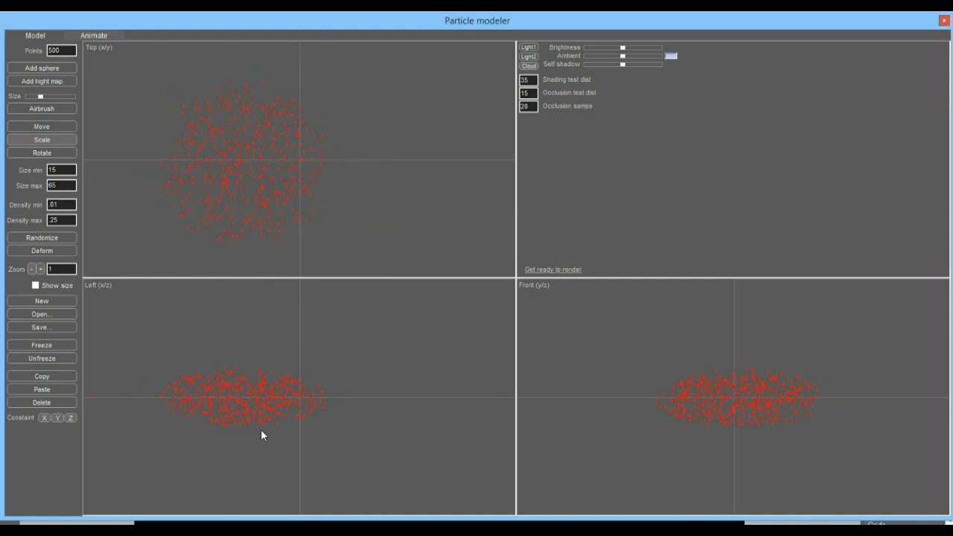
left_click_drag(250, 393, 243, 450)
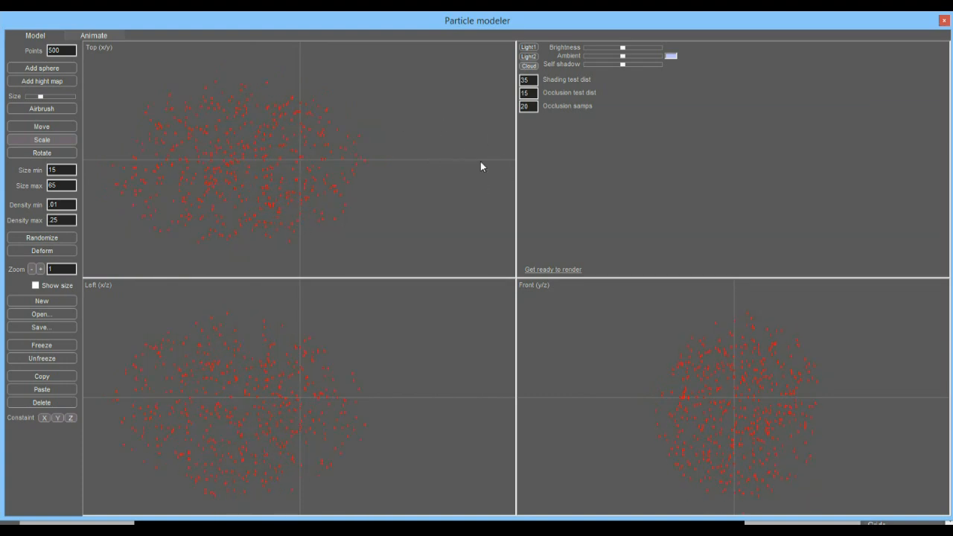
mouse_move(461, 157)
left_mouse_down()
mouse_move(445, 156)
mouse_move(472, 158)
left_mouse_up()
Rotate the enlarged cloud with particle sizes hidden, and move it left of the origin.
left_click(43, 153)
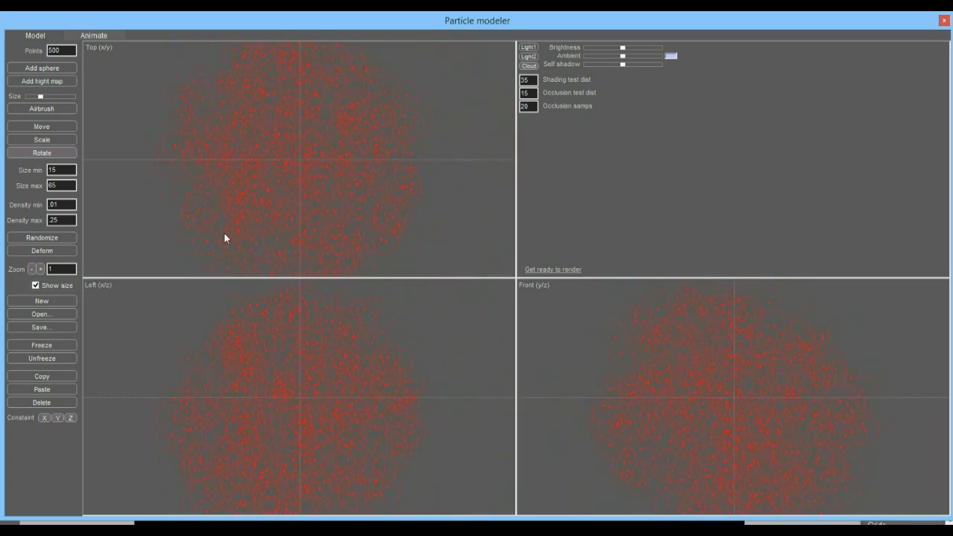
left_click(35, 285)
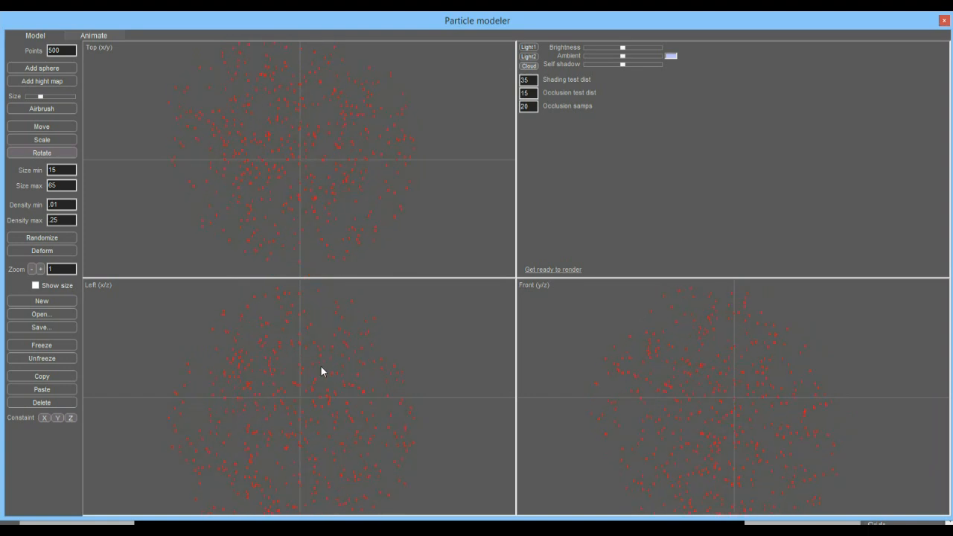
left_click(41, 126)
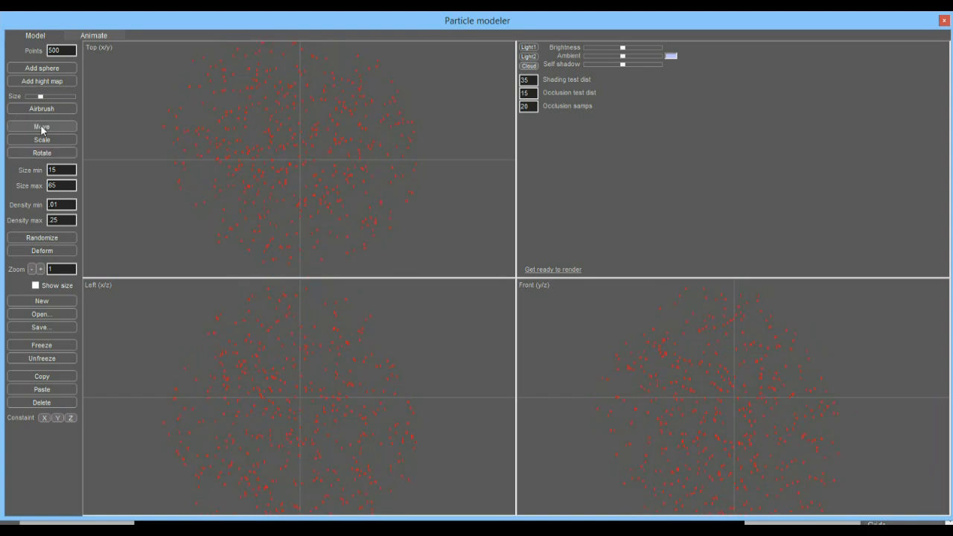
left_click_drag(340, 391, 317, 389)
Add a second 500-point sphere, place it right of the large cloud, and prepare the shaded render preview.
left_click(50, 68)
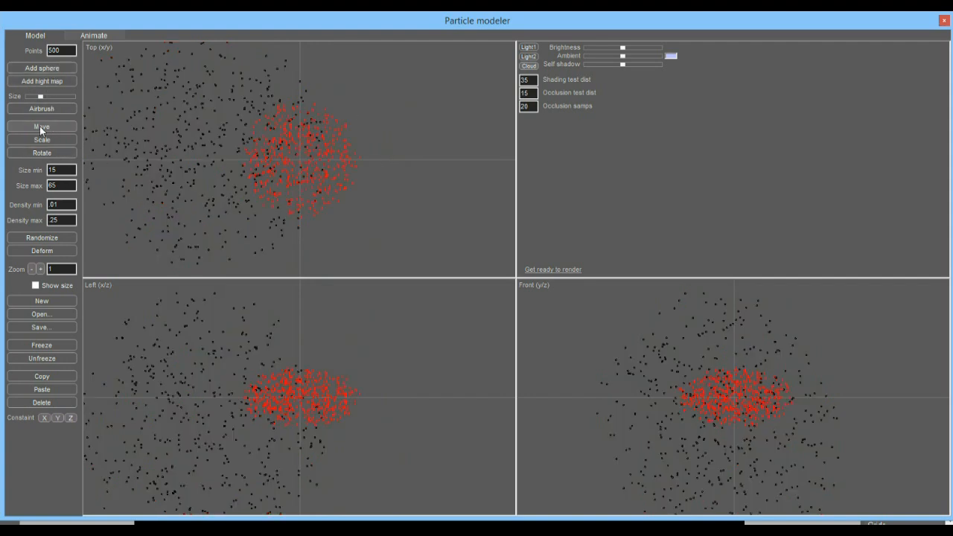
left_click_drag(331, 156, 444, 156)
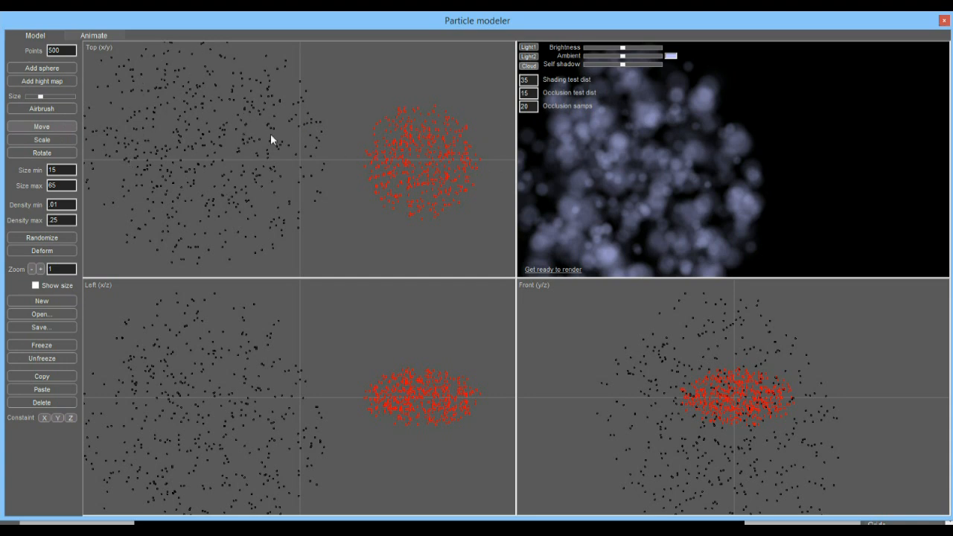
left_click_drag(453, 147, 455, 166)
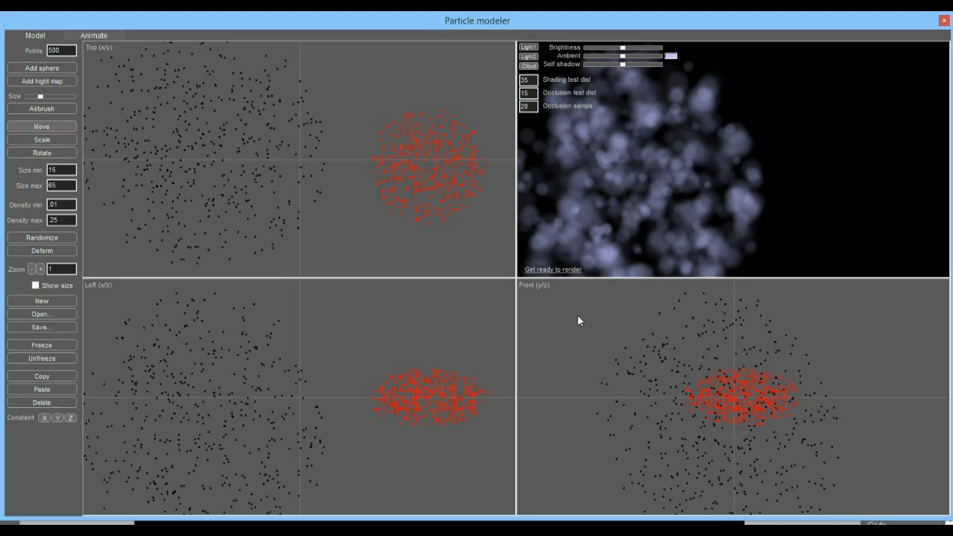
left_click(545, 269)
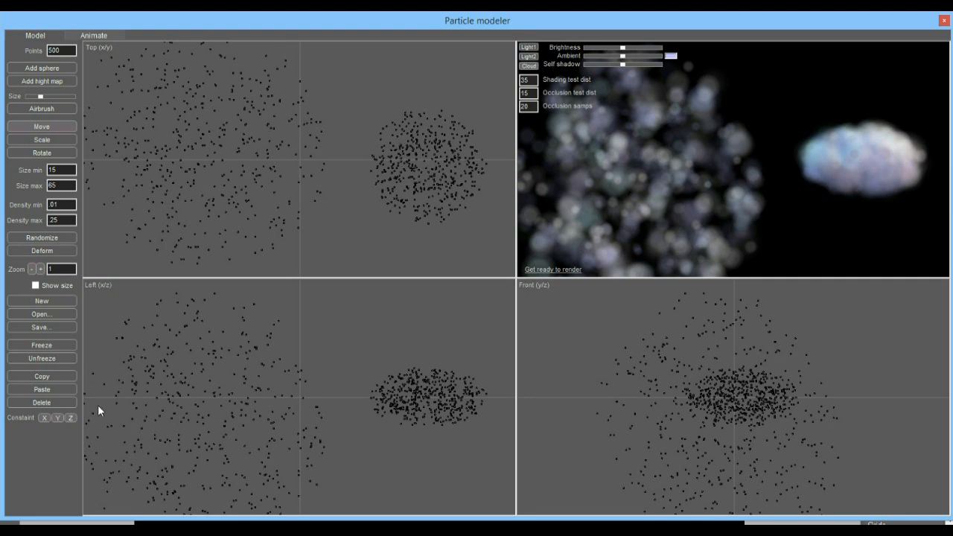
Unfreeze all particles and move both clouds slightly right in the Top view and upward in the Left view.
left_click(41, 359)
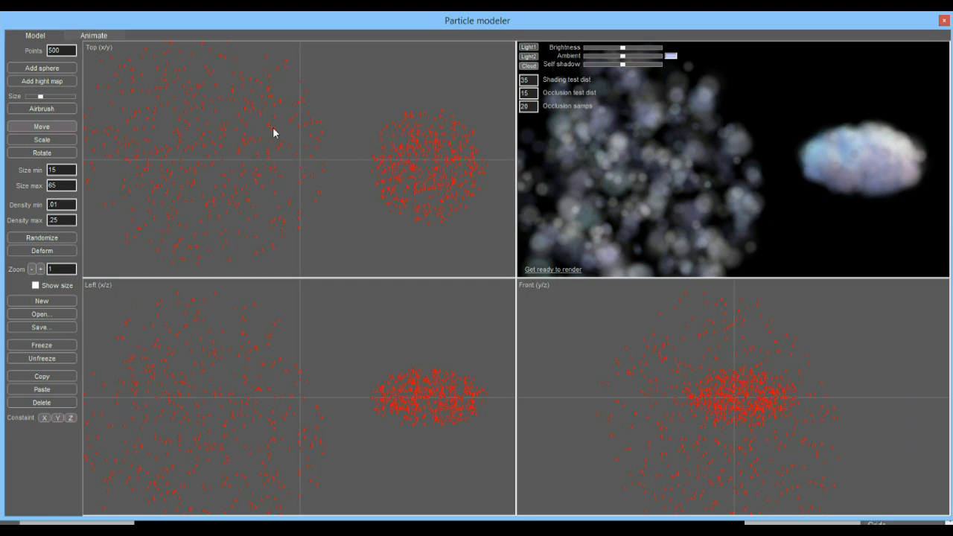
left_click_drag(260, 160, 288, 158)
left_click_drag(339, 370, 335, 356)
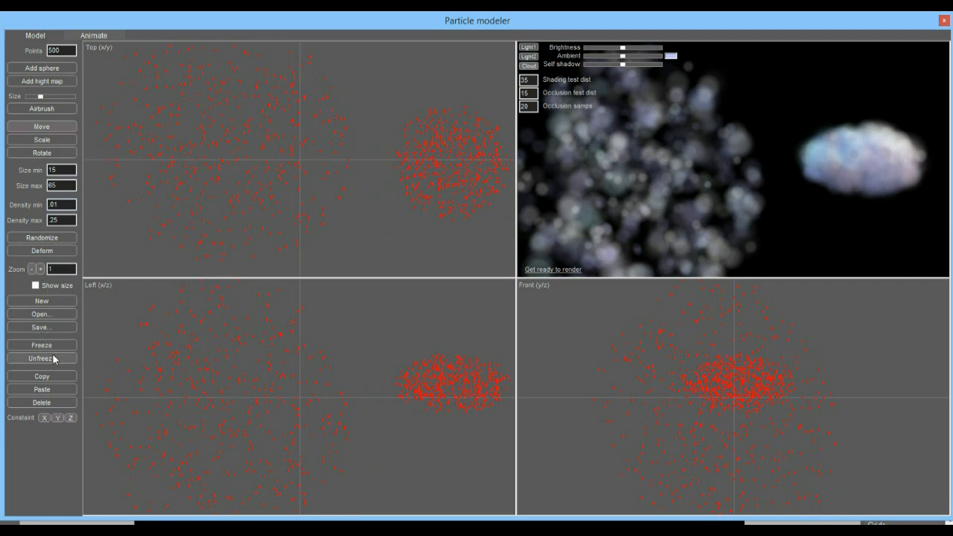
Randomize the particles of both clouds, deform them three times, and refresh the shaded render preview.
left_click(47, 237)
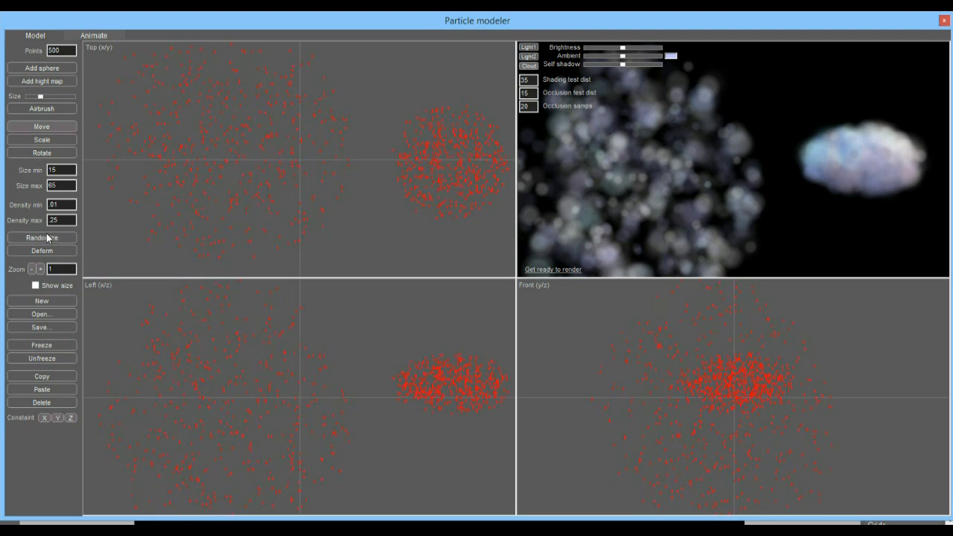
left_click(46, 237)
left_click(42, 251)
left_click(42, 250)
left_click(42, 251)
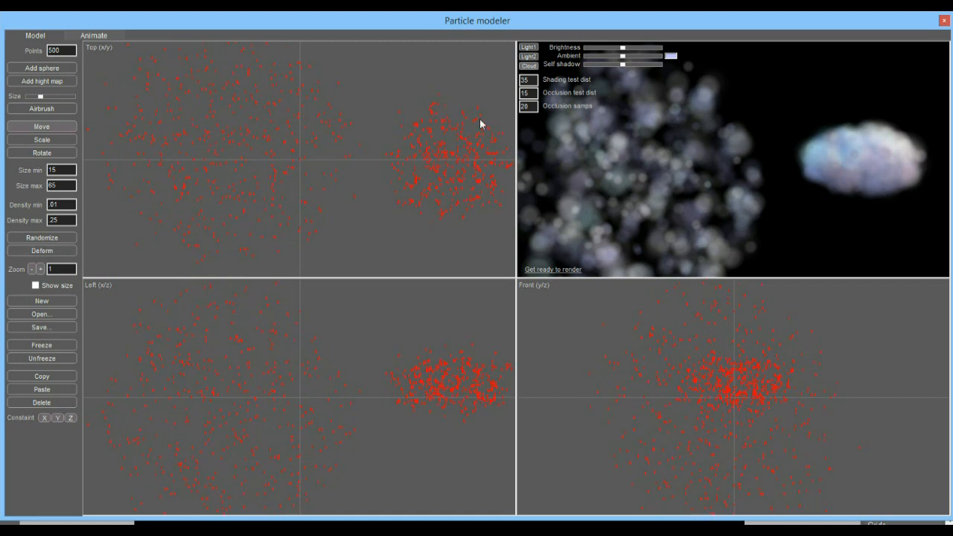
left_click(547, 271)
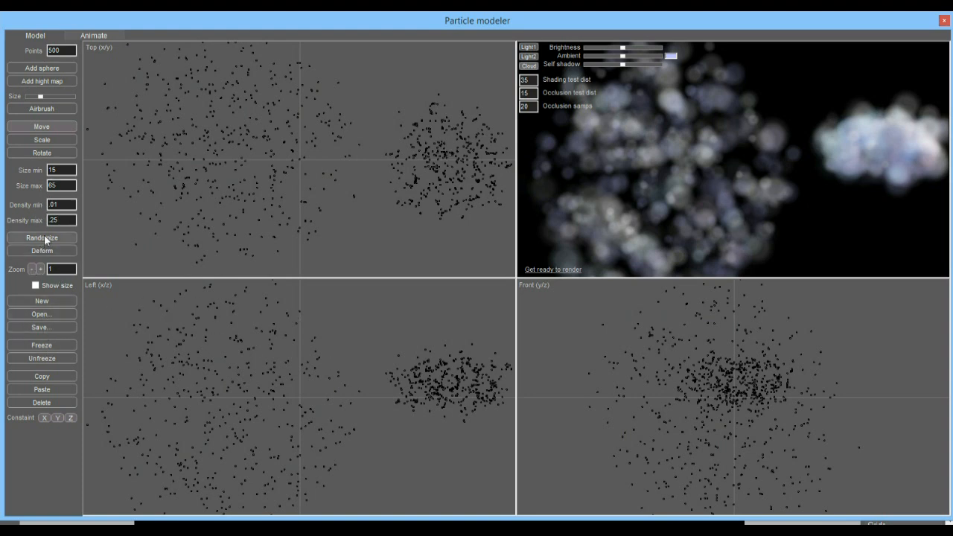
Unfreeze the particles, deform both clouds about eleven more times, and inspect the refreshed render preview from another angle.
left_click(51, 358)
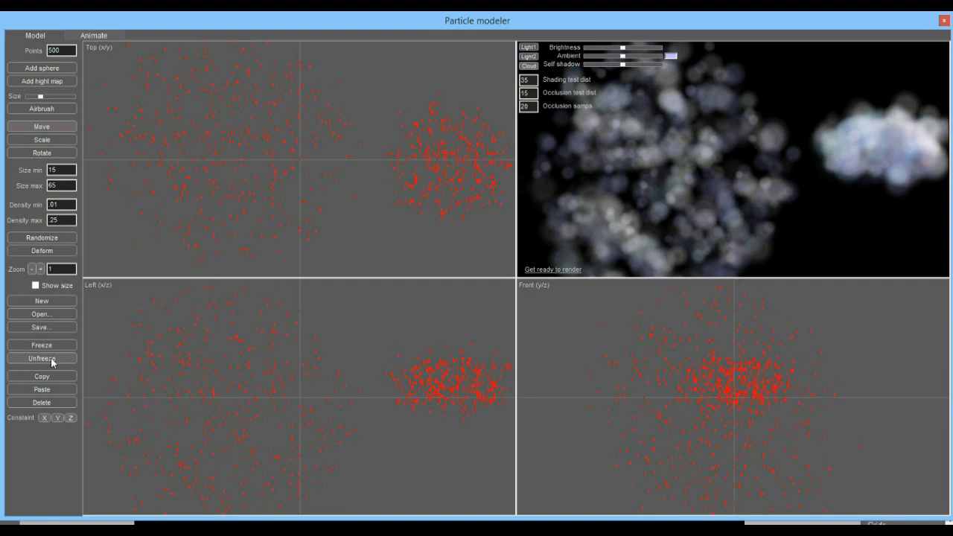
left_click(44, 254)
left_click(42, 250)
left_click(41, 251)
left_click(41, 251)
left_click(41, 251)
left_click(41, 250)
left_click(42, 250)
left_click(41, 250)
left_click(42, 251)
left_click(42, 252)
left_click(42, 252)
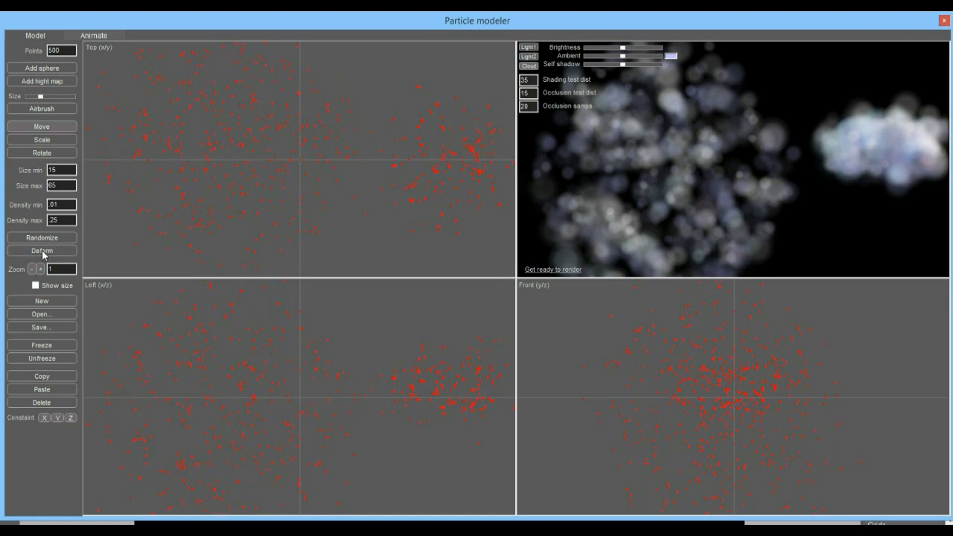
left_click(536, 270)
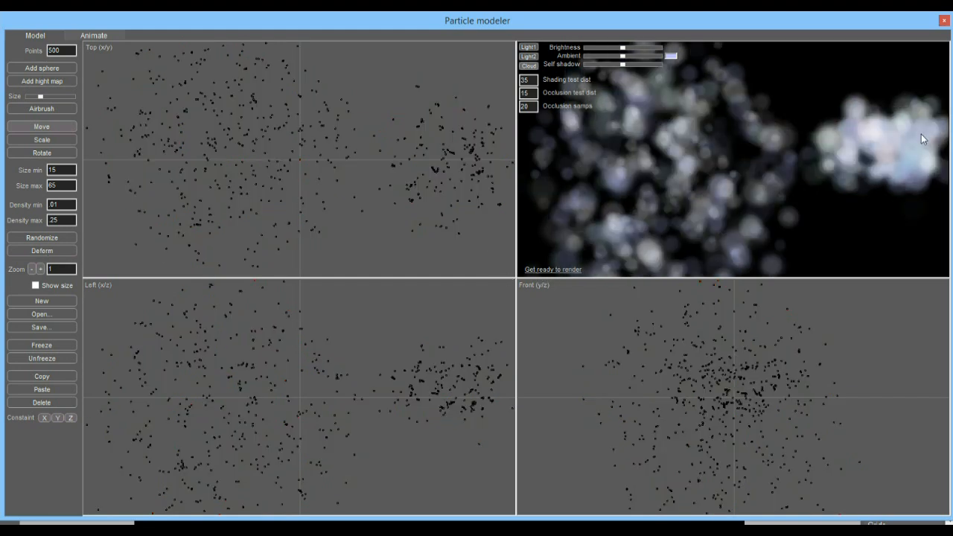
left_click_drag(697, 152, 620, 108)
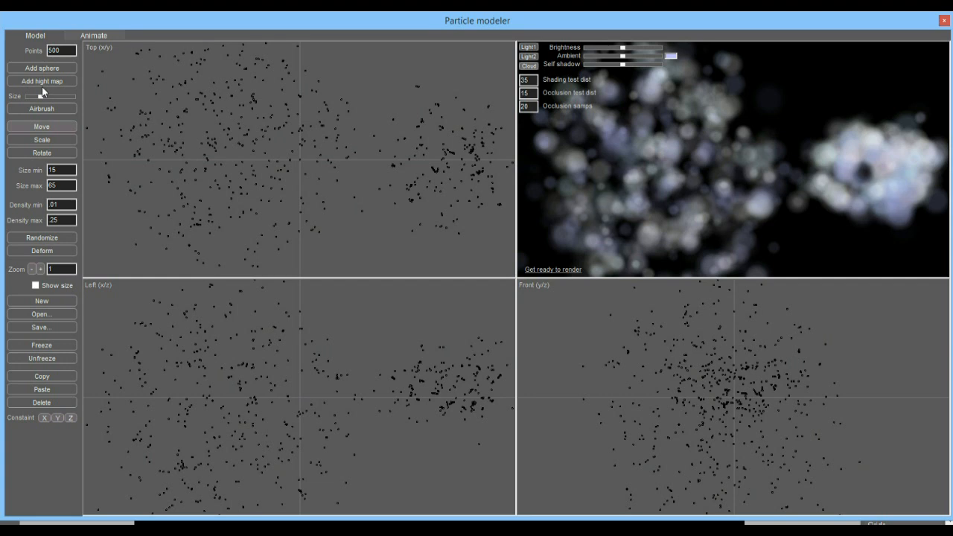
Switch to animation mode, go to the start of the timeline, and move the particle model left in the frame.
left_click(98, 35)
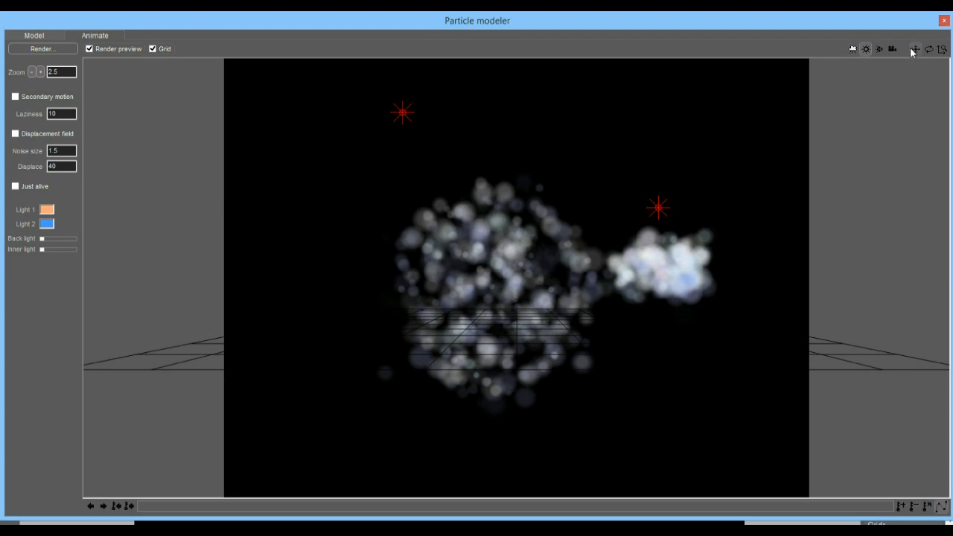
left_click_drag(157, 508, 97, 510)
left_click_drag(604, 250, 568, 270)
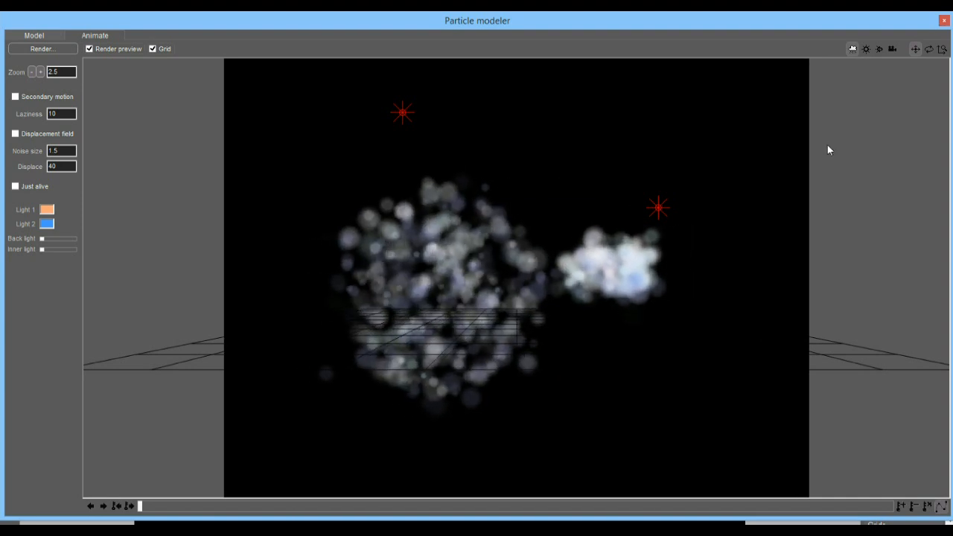
Try rotating the particle model with secondary motion enabled, and toggle the render preview and grid display.
left_click(928, 49)
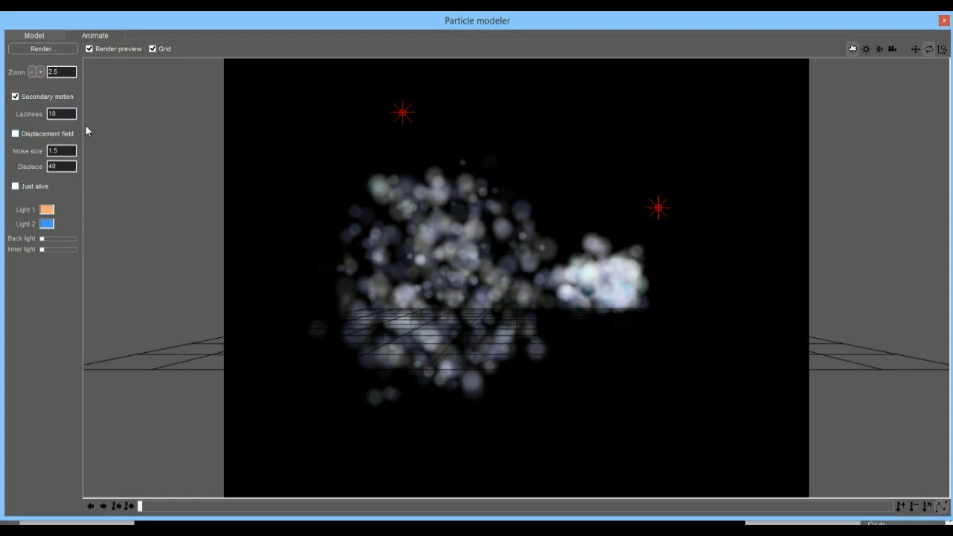
left_click_drag(438, 225, 477, 213)
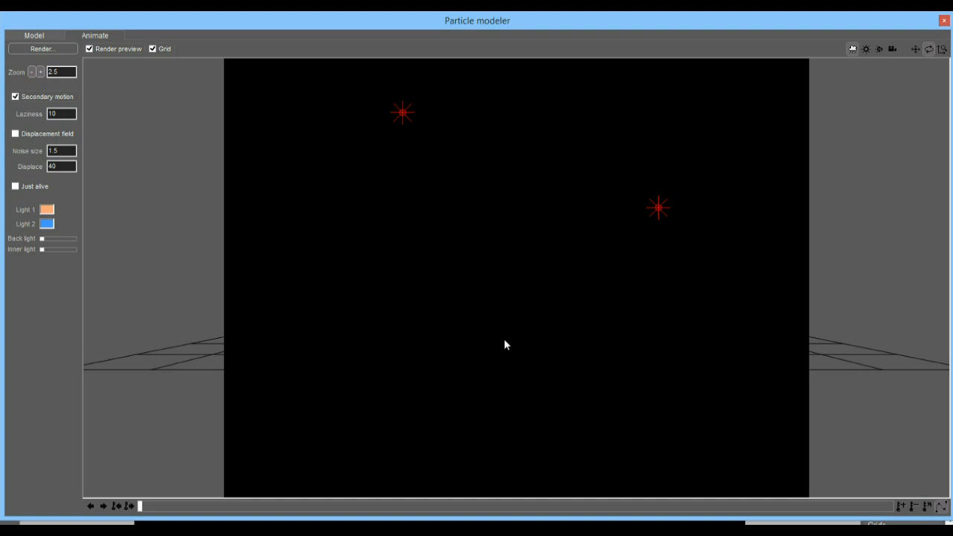
left_click(99, 48)
left_click(106, 49)
left_click(162, 49)
left_click(163, 50)
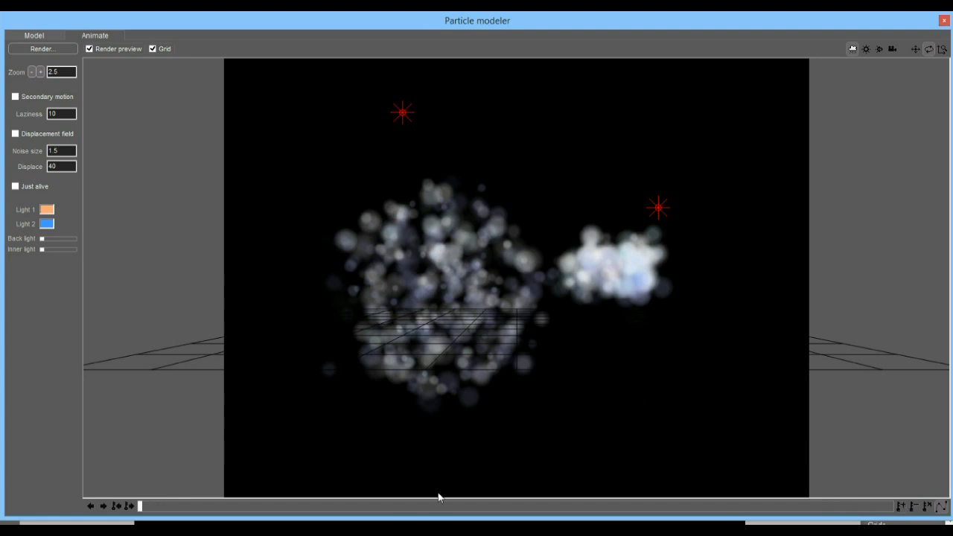
Keyframe different rotations of the particle model at about one third, about two thirds and the end of the timeline.
left_click_drag(296, 508, 368, 507)
left_click_drag(429, 243, 816, 292)
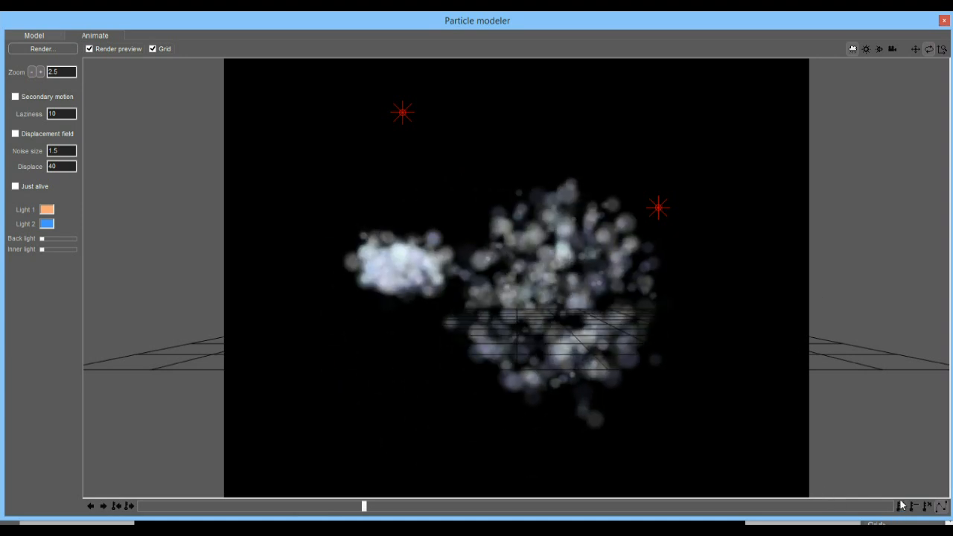
left_click_drag(478, 513, 615, 507)
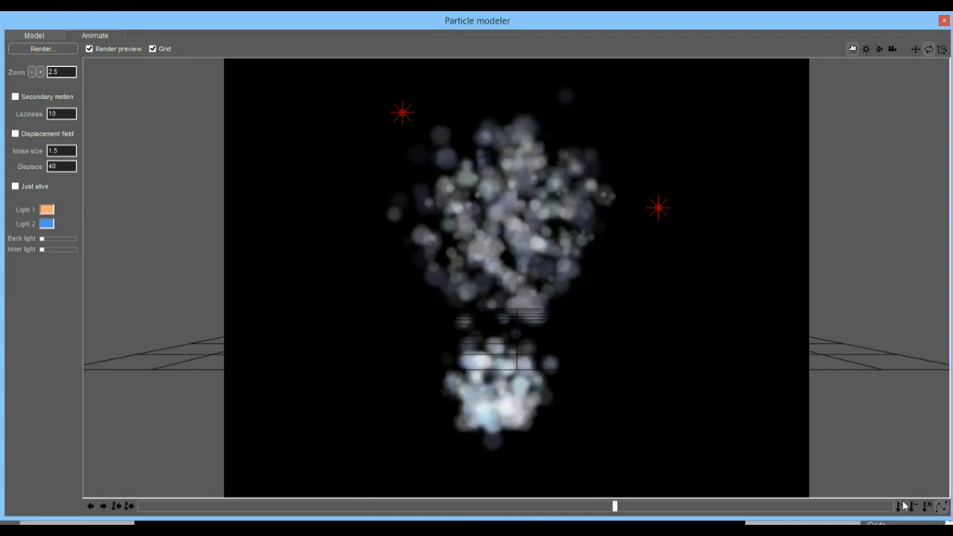
left_click_drag(751, 513, 915, 517)
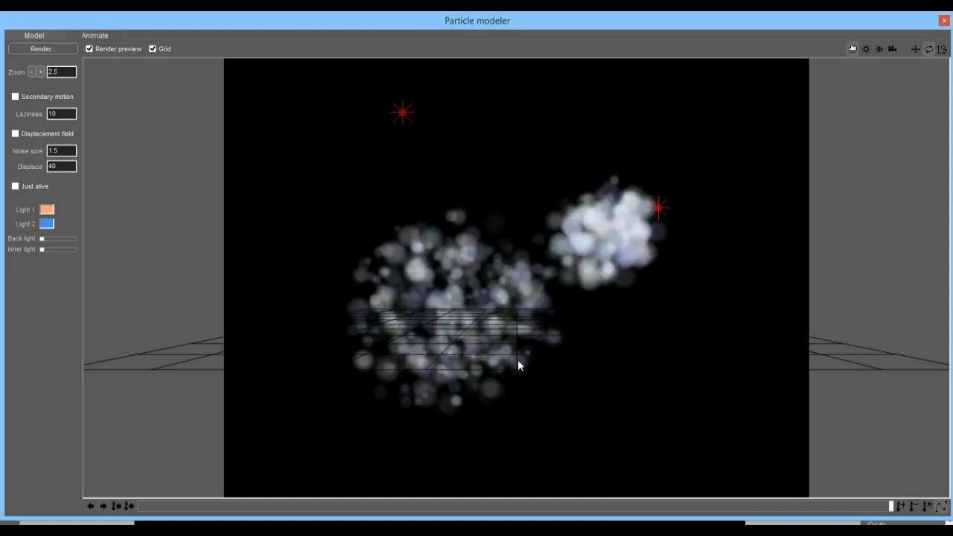
Return to the start of the timeline, enable secondary motion, and run the final render of the animation.
left_click_drag(896, 506, 95, 155)
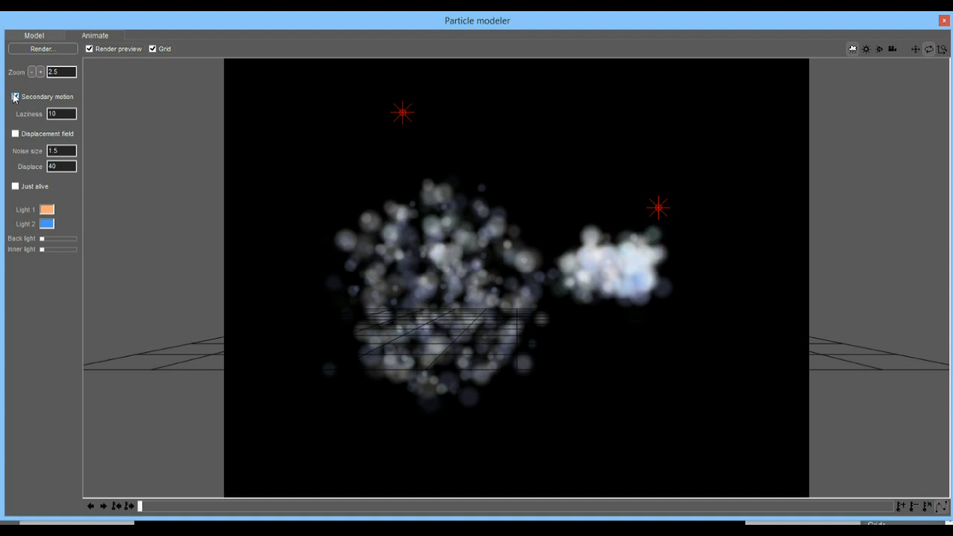
left_click(58, 49)
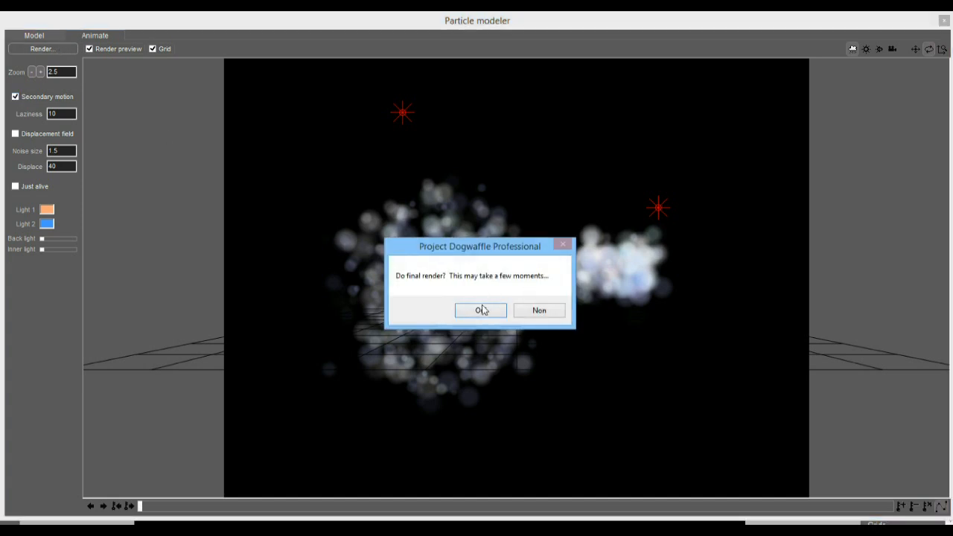
left_click(476, 307)
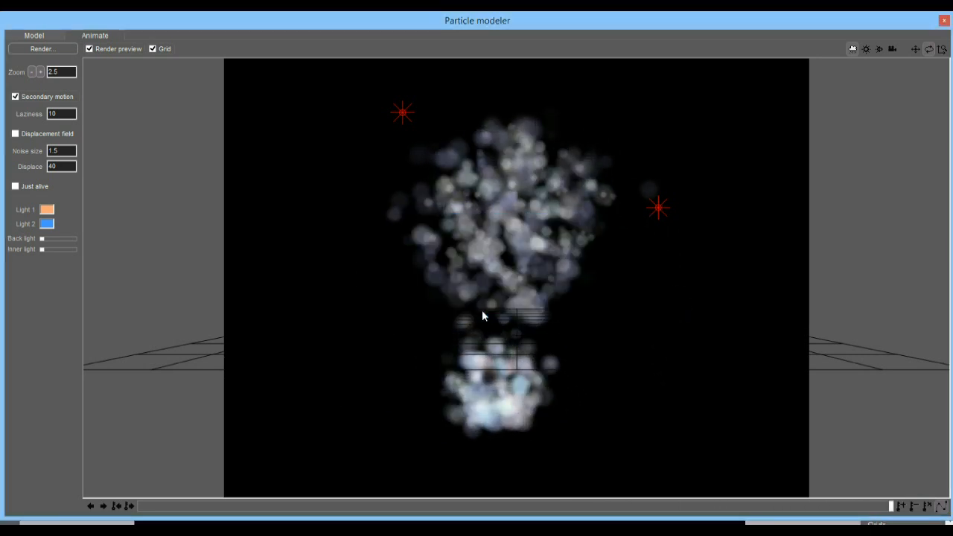
Close the Particle modeler, play back the rendered animation, and scrub through its first frames.
left_click(944, 21)
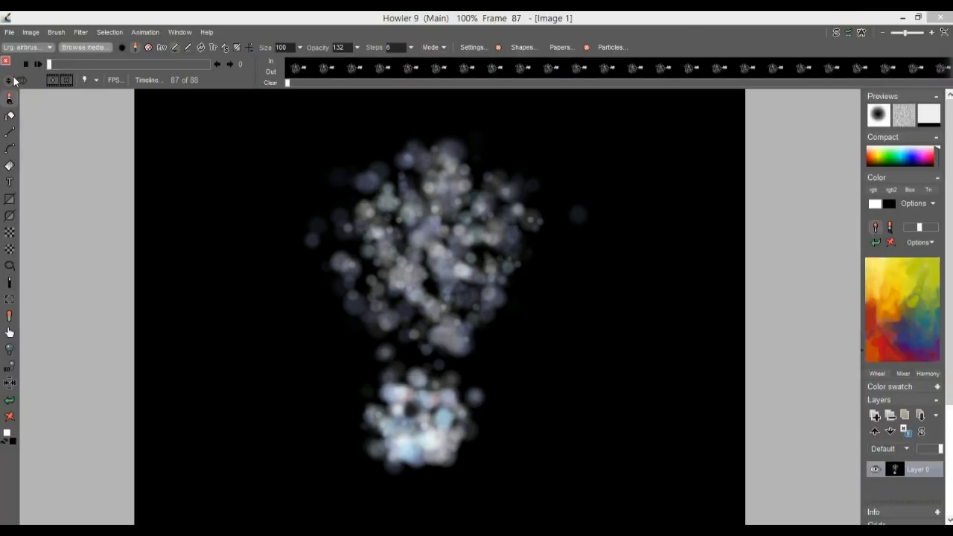
left_click(38, 65)
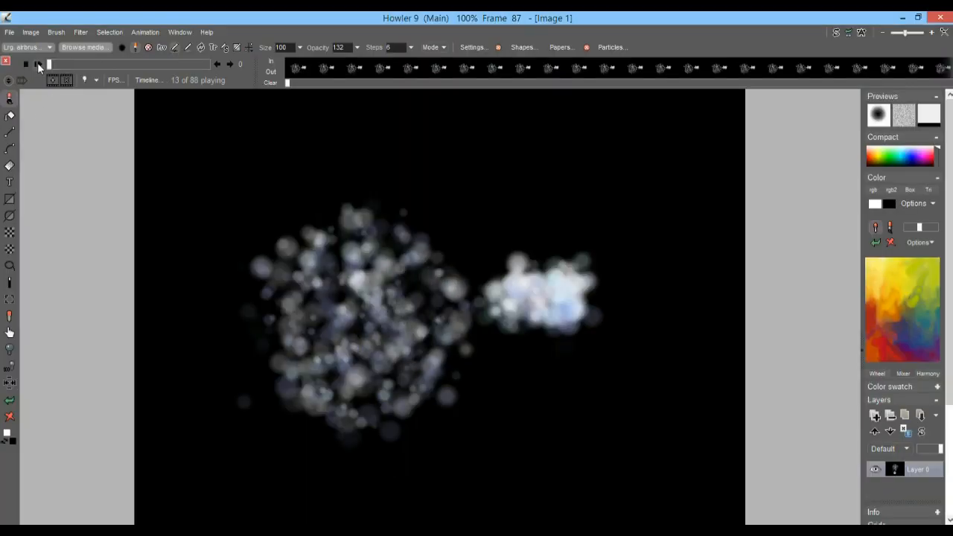
left_click_drag(72, 65, 20, 70)
left_click(40, 66)
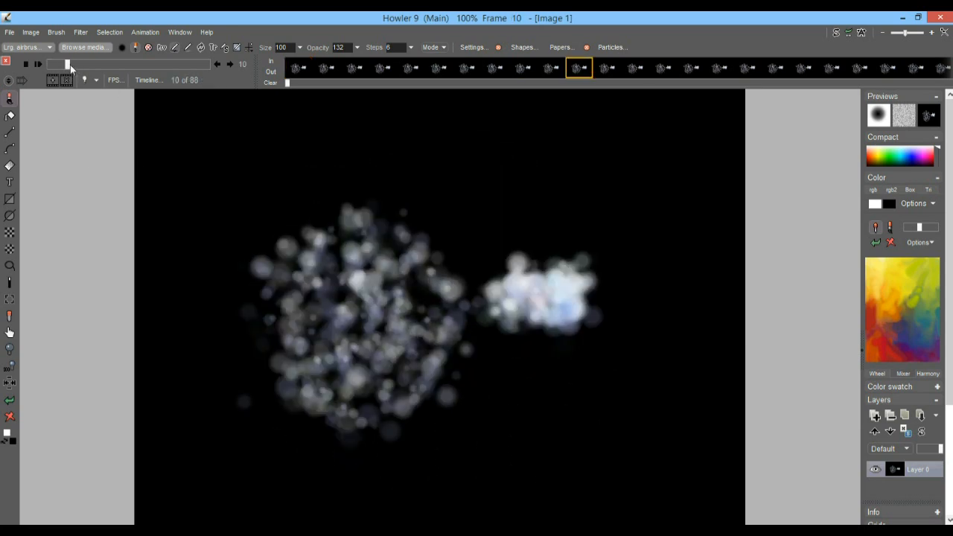
left_click(25, 64)
Close the current document and create a new blank image.
left_click(9, 34)
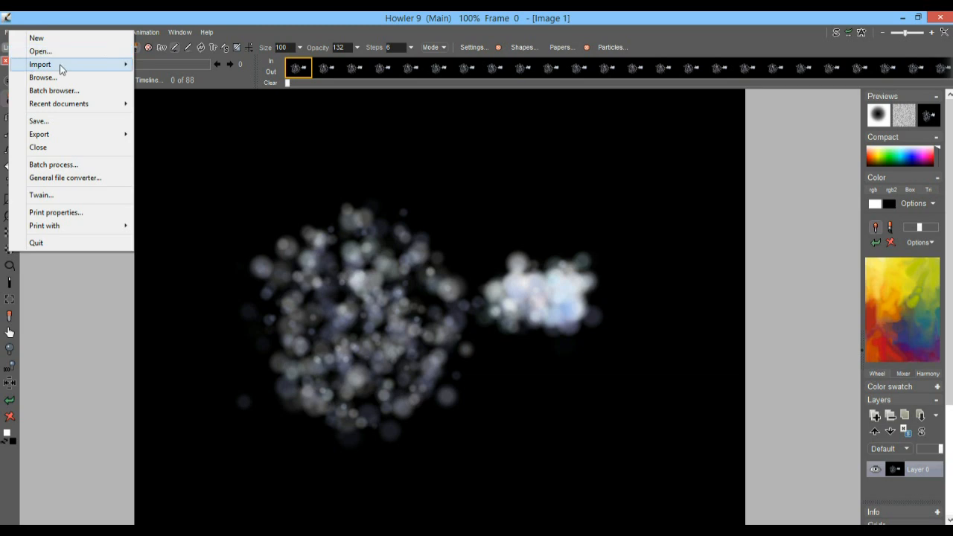
left_click(57, 37)
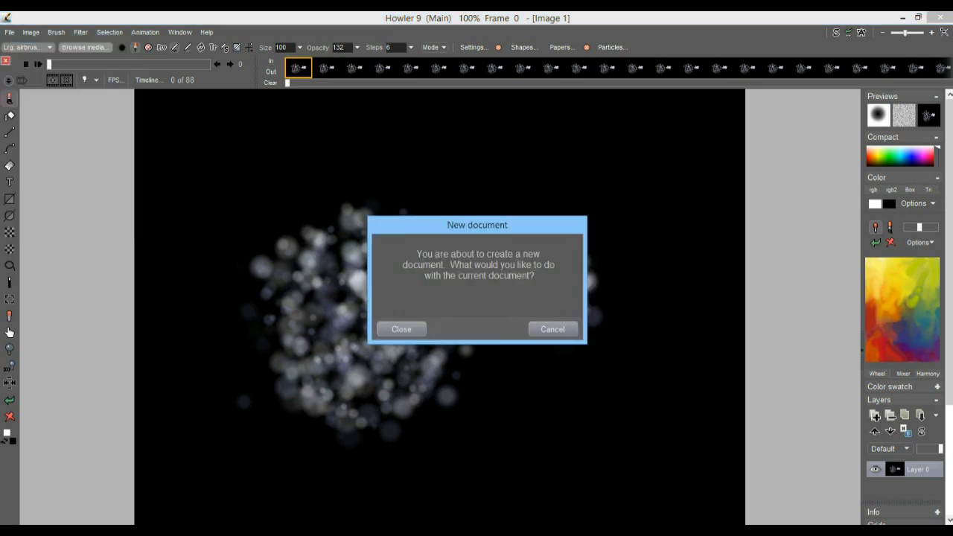
left_click(405, 329)
left_click(479, 409)
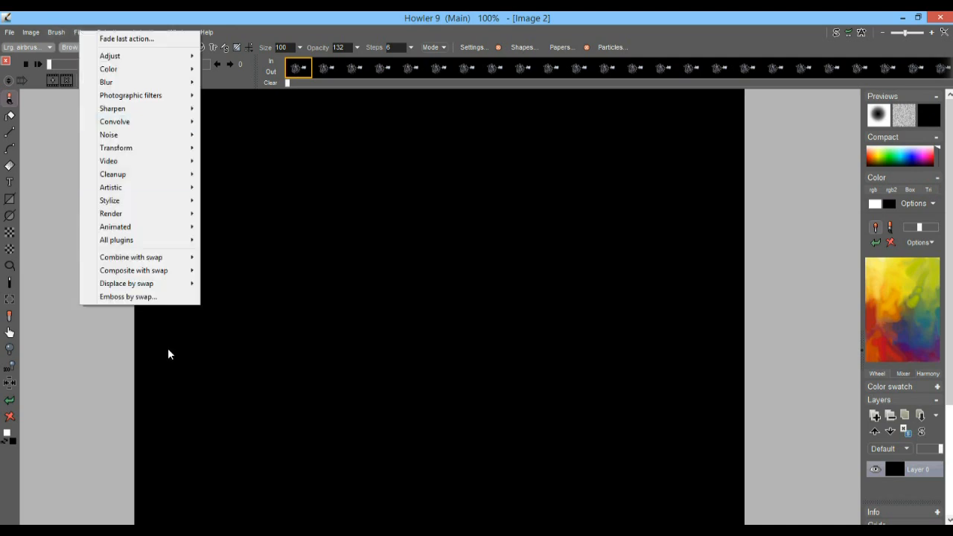
Launch the Particle modeler animated filter on the new image, creating an animation of 88 frames at 30 fps (NTSC video).
mouse_move(137, 246)
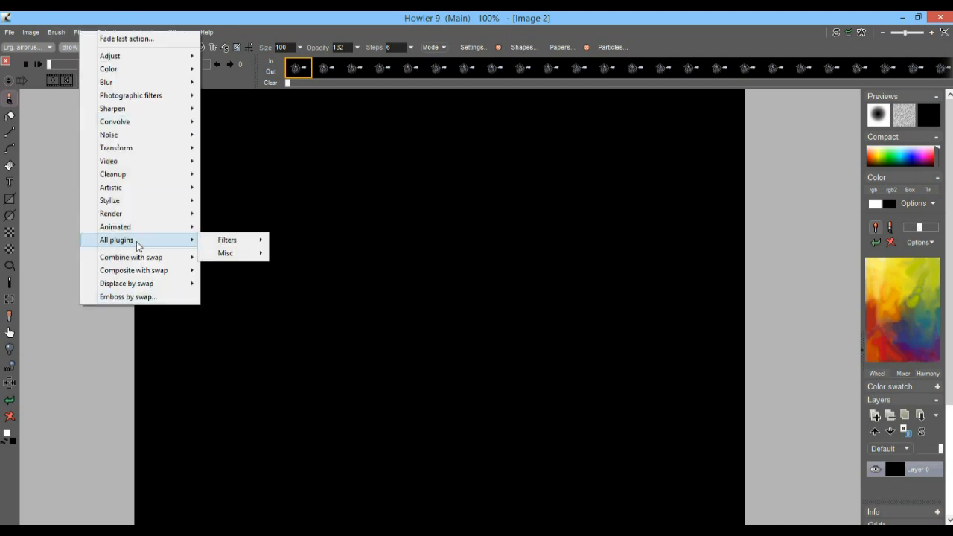
mouse_move(149, 220)
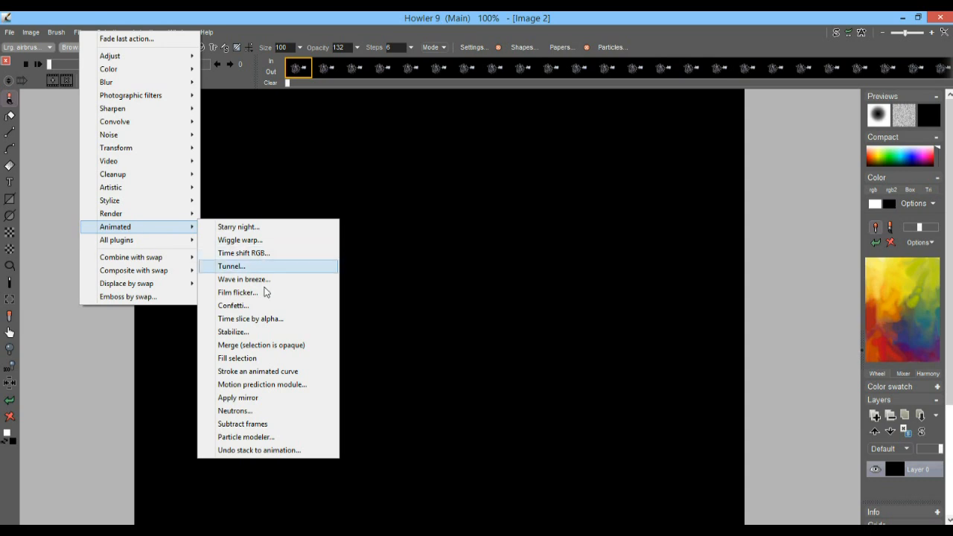
left_click(265, 438)
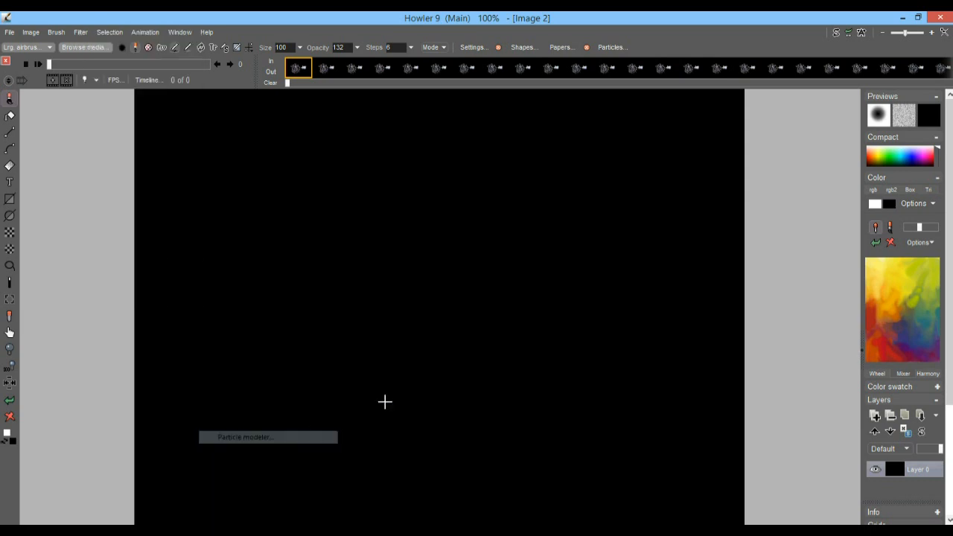
left_click(491, 311)
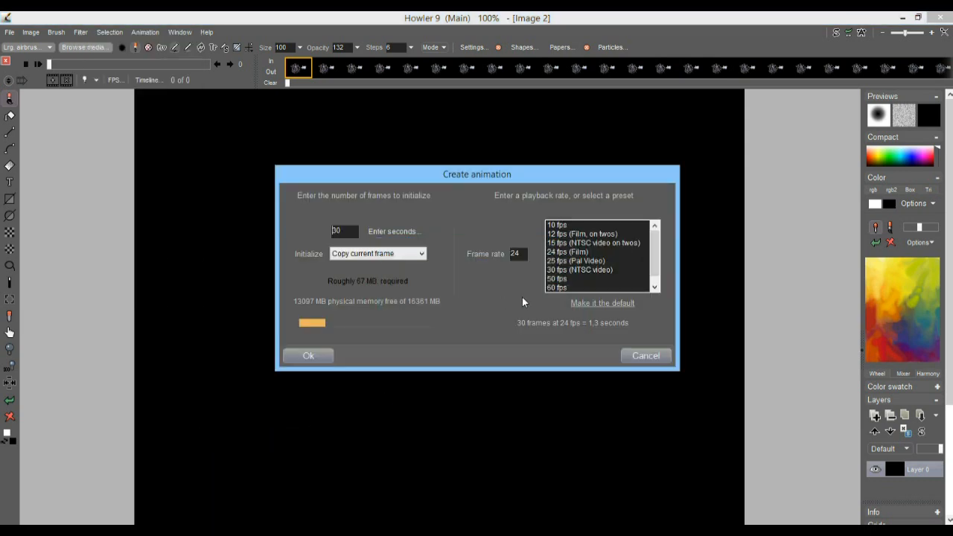
type("88")
left_click(560, 271)
left_click(313, 356)
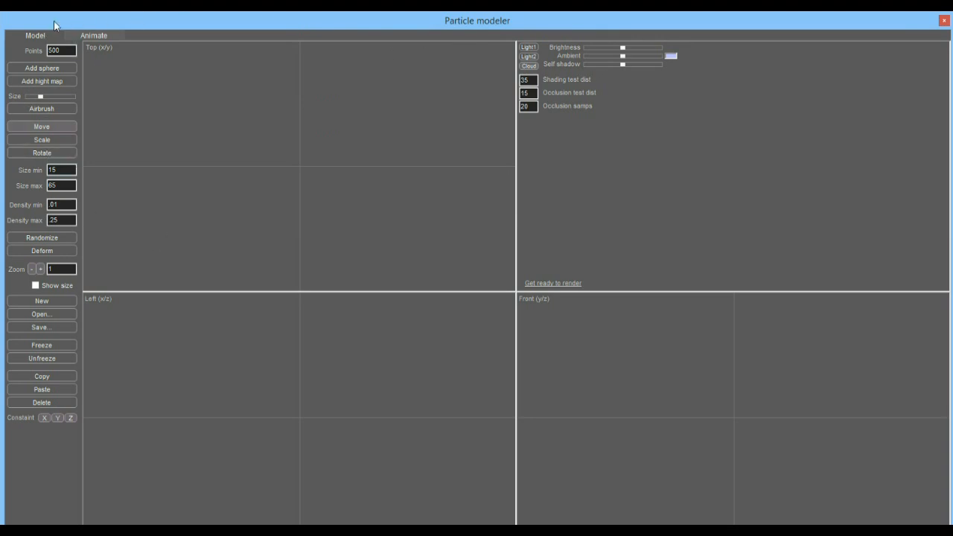
Add two 500-point particle spheres, placing one left of center and the other to its right and lower.
left_click(48, 68)
left_click_drag(306, 166, 214, 165)
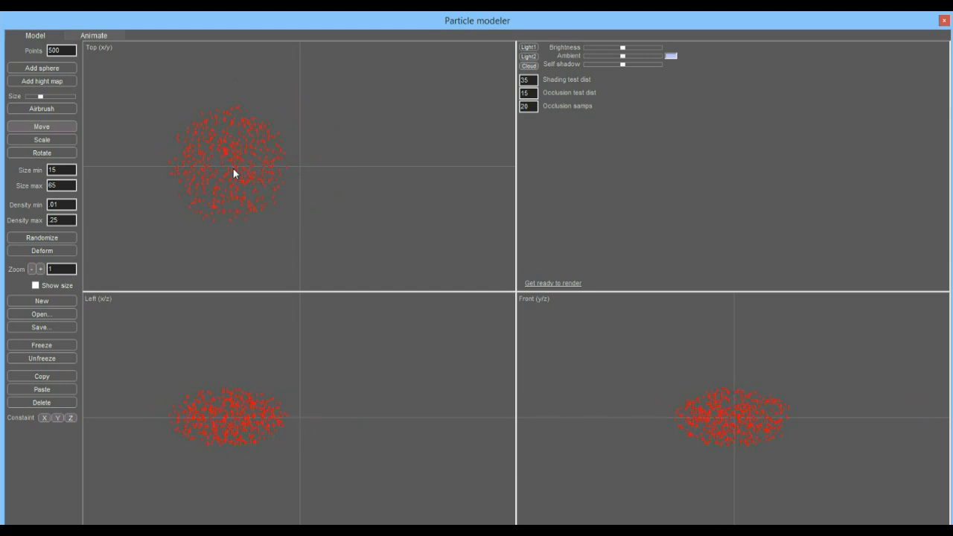
left_click(49, 70)
mouse_move(388, 171)
left_mouse_down()
mouse_move(421, 174)
mouse_move(402, 179)
left_mouse_up()
left_click_drag(333, 401, 335, 469)
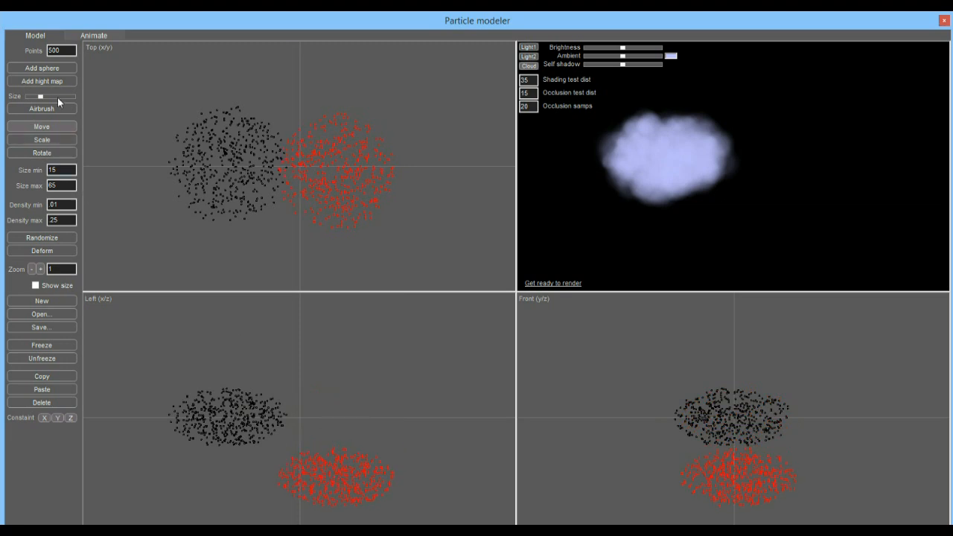
Stretch the second particle cloud into a tall, deep ellipsoid and move it to overlap the first cloud's right edge.
left_click(44, 140)
left_click_drag(363, 465, 329, 359)
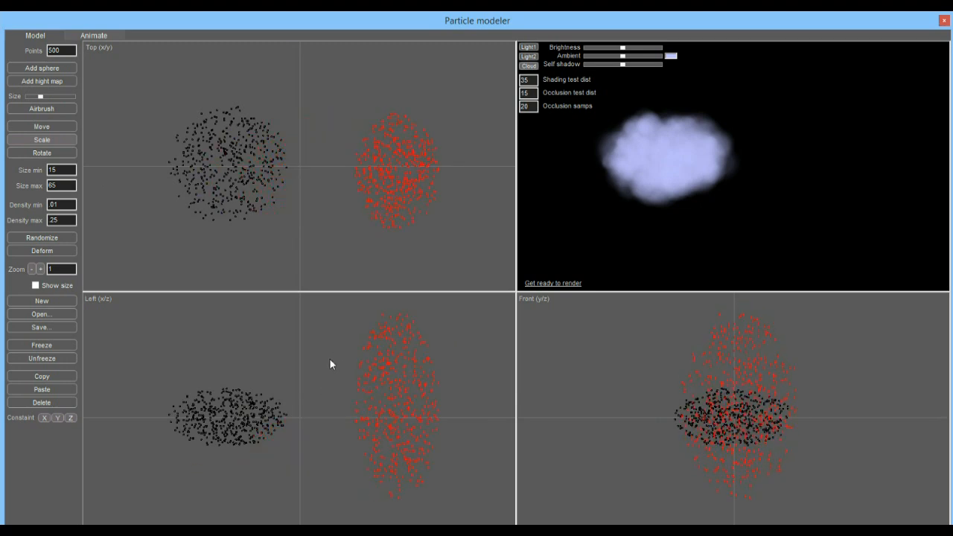
left_click(49, 127)
left_click_drag(376, 417, 332, 419)
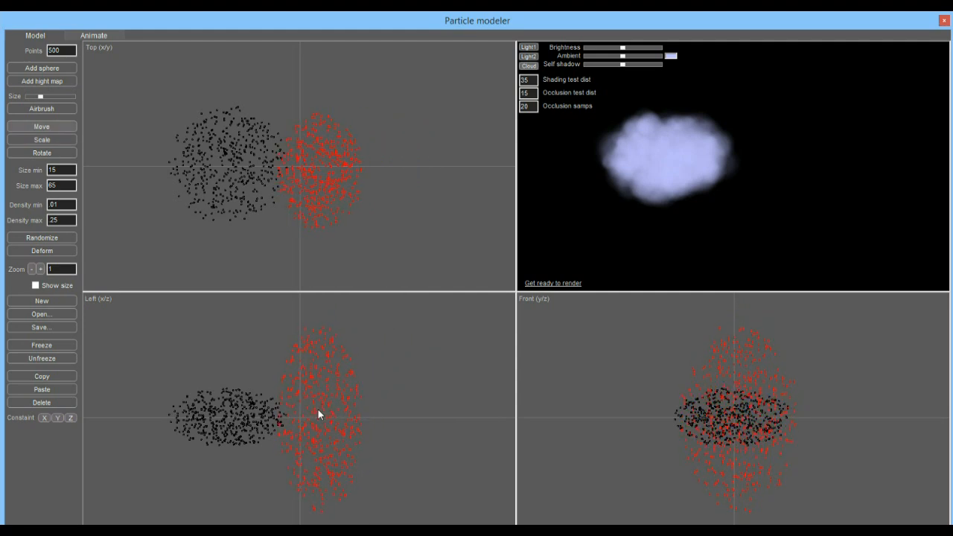
left_click_drag(340, 154, 317, 147)
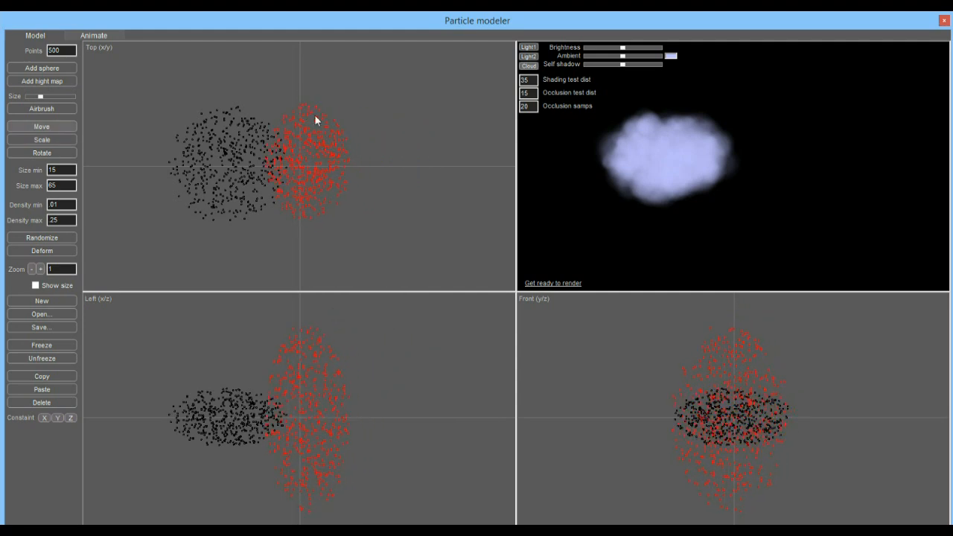
left_click(47, 139)
left_click_drag(308, 139, 323, 88)
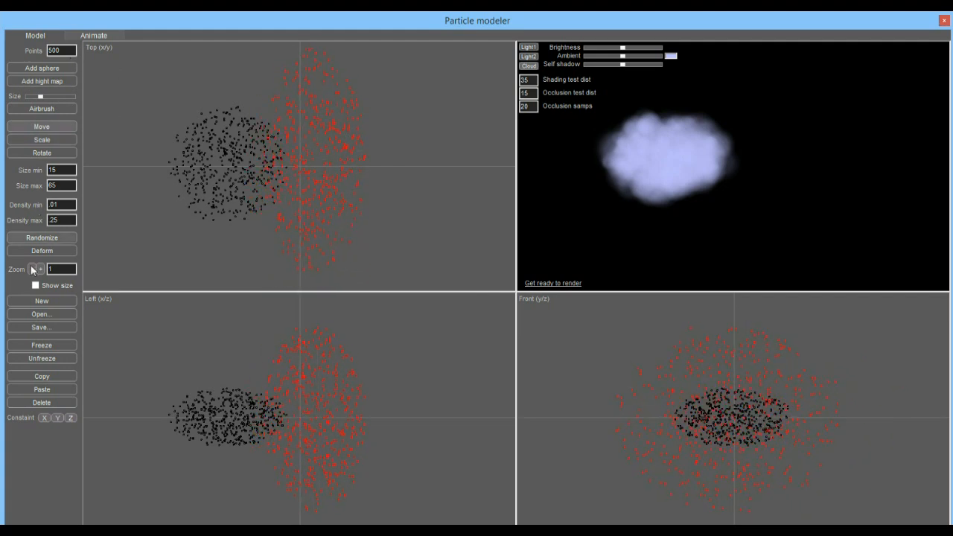
Deform all particles of the combined model and prepare it for rendering, checking the preview from different angles.
left_click(571, 284)
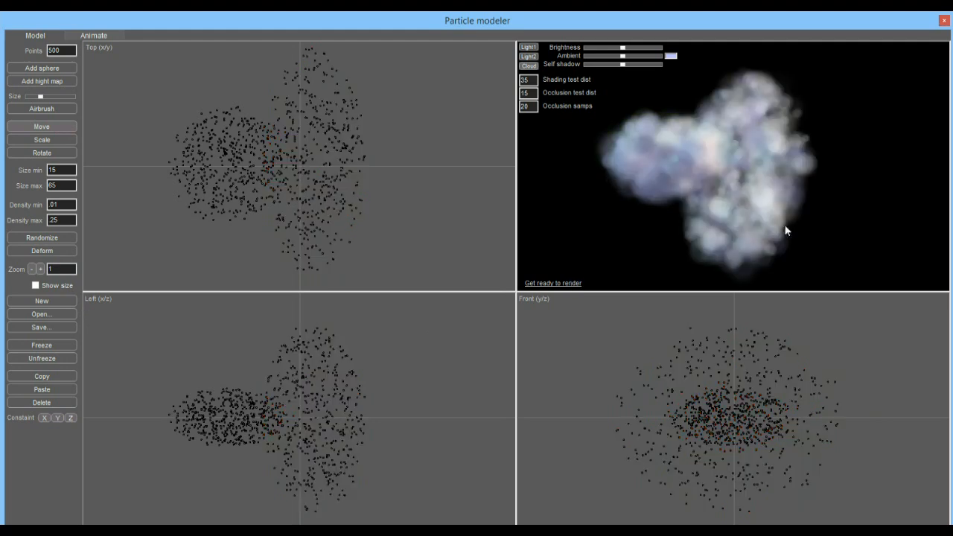
left_click_drag(749, 141, 670, 158)
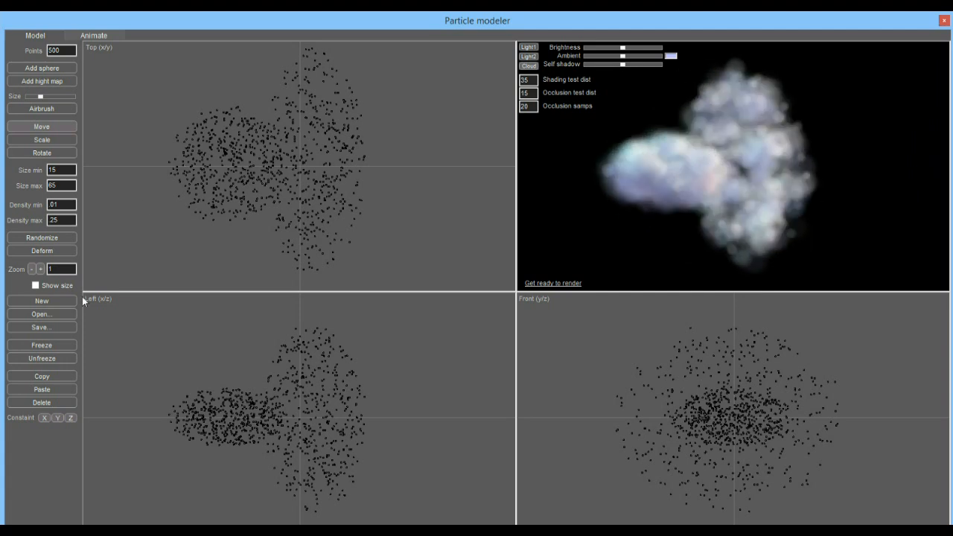
left_click(46, 358)
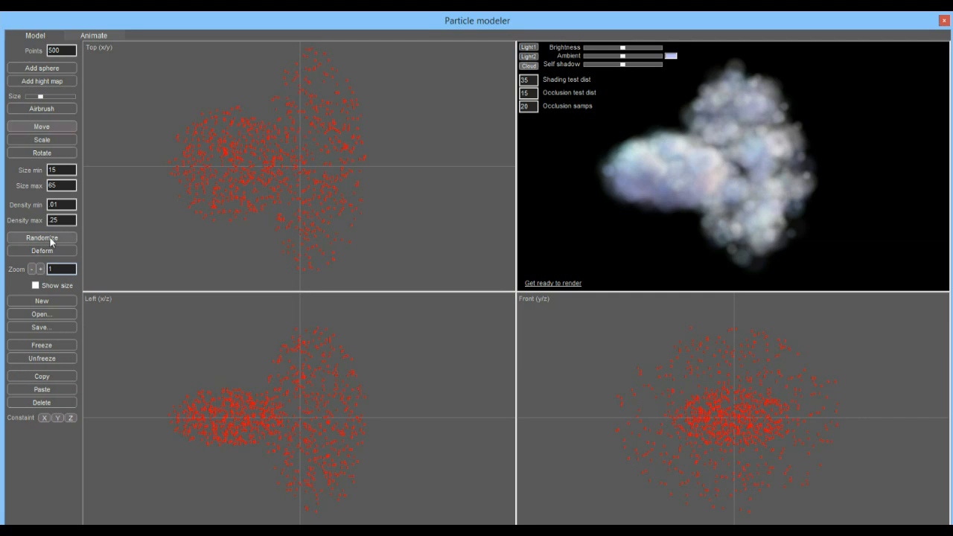
left_click(42, 250)
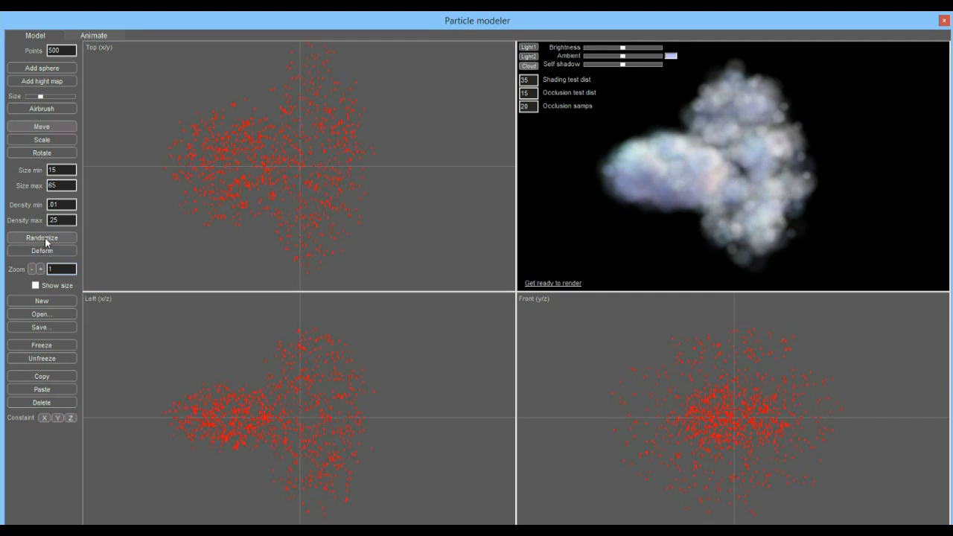
left_click(549, 283)
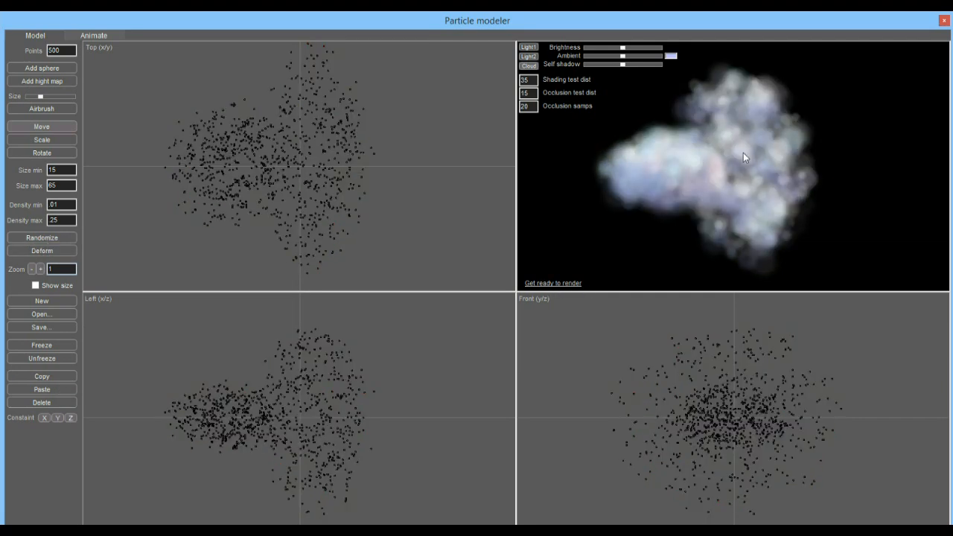
left_click_drag(616, 155, 688, 151)
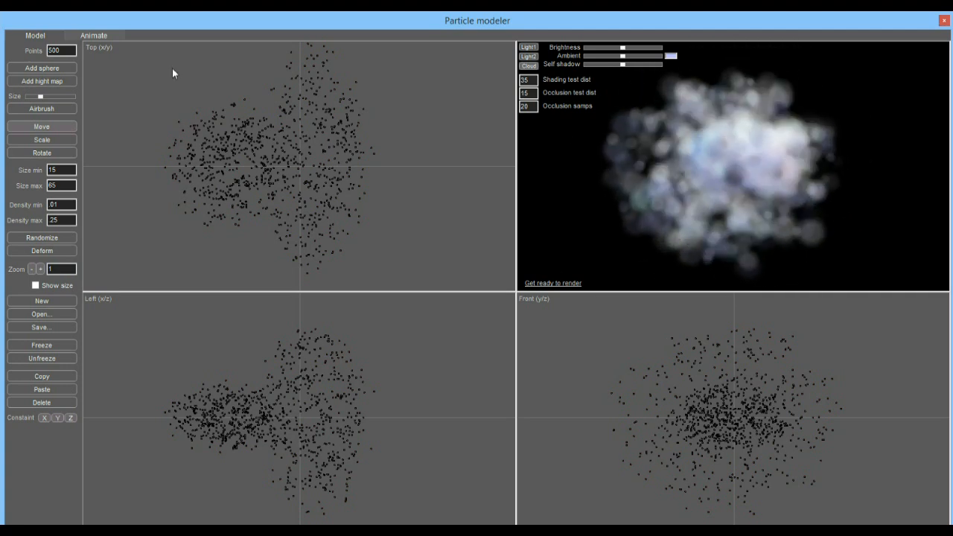
Switch to animation mode and move the particle model farther back at the start of the timeline.
left_click(94, 34)
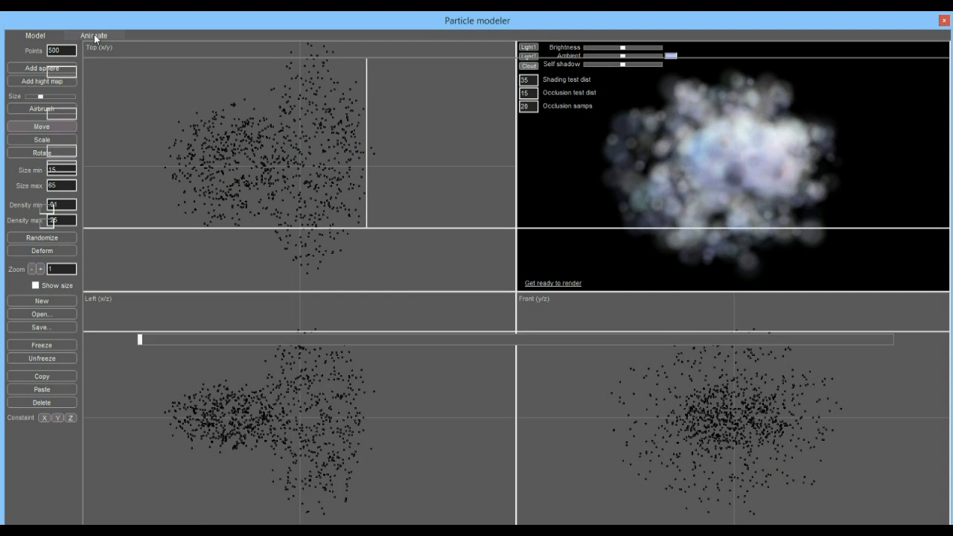
left_click_drag(511, 316, 519, 447)
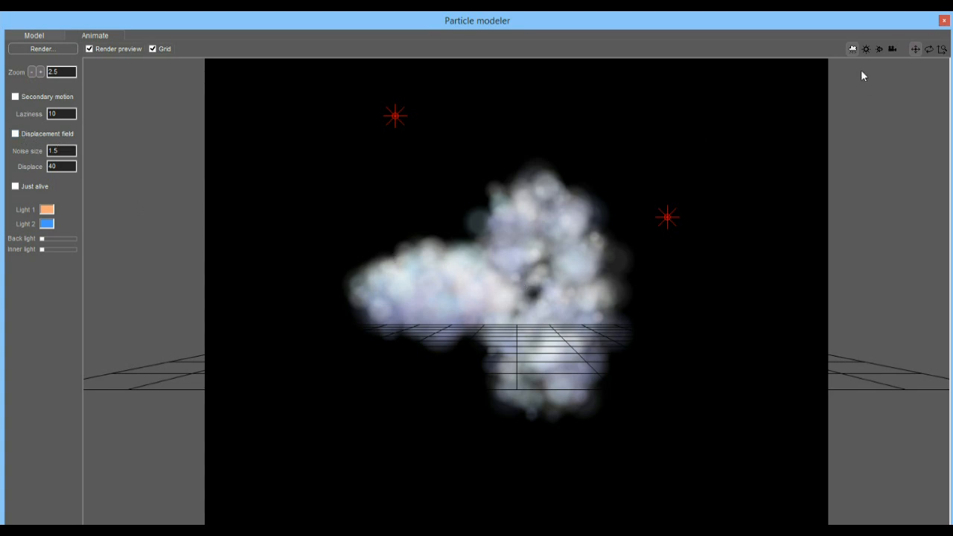
left_click(853, 49)
mouse_move(706, 14)
left_mouse_down()
mouse_move(704, 42)
mouse_move(698, 24)
left_mouse_up()
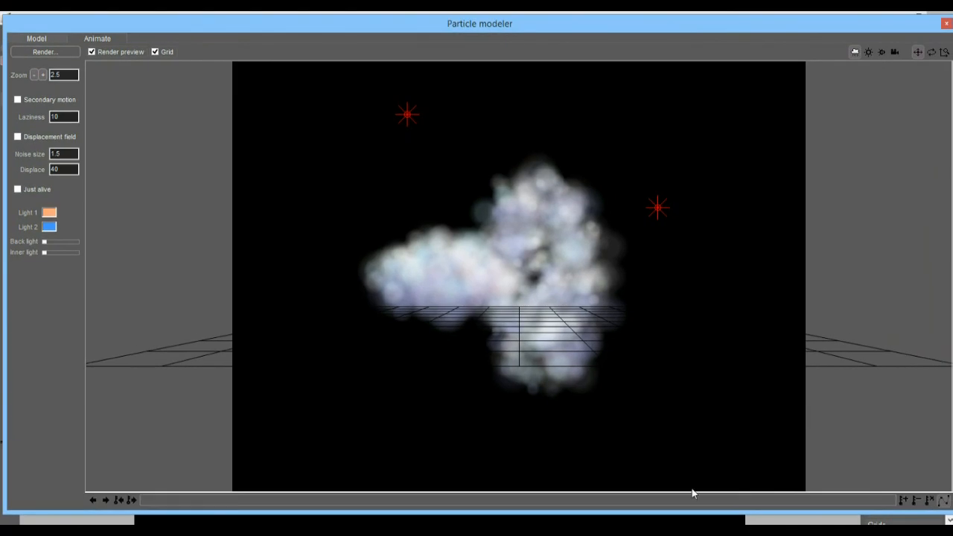
left_click(146, 503)
left_click_drag(147, 507, 104, 468)
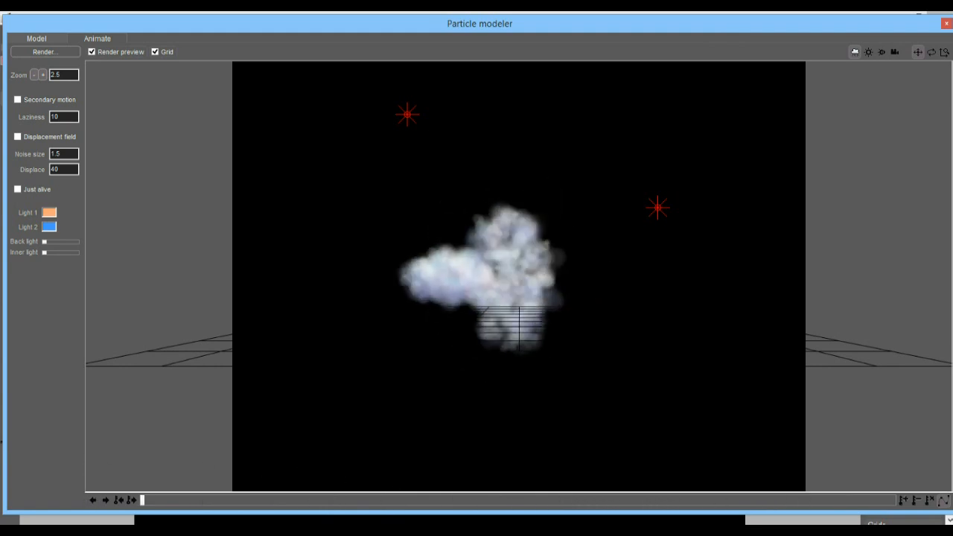
Clear all keyframes, and keyframe the particle model closer and rotated at about one fifth of the timeline.
left_click(931, 501)
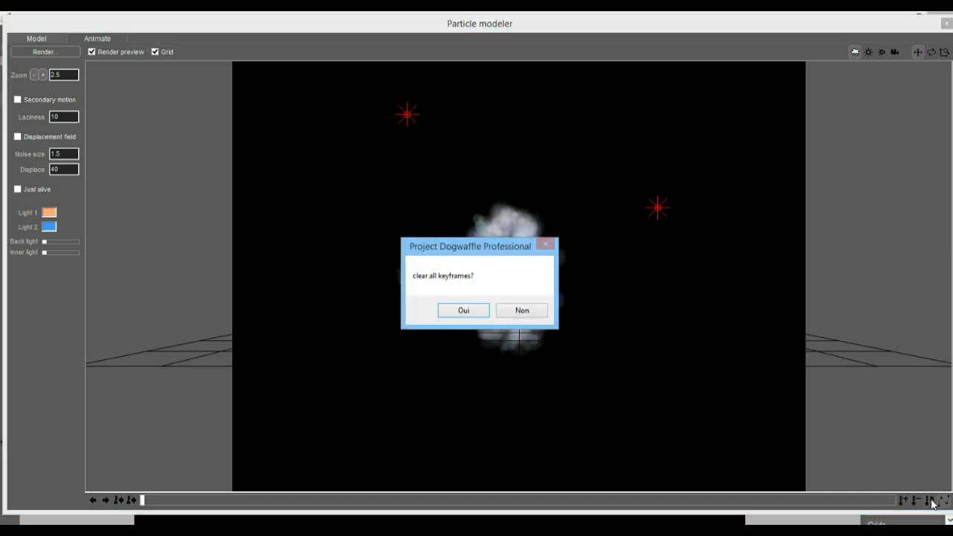
left_click(449, 311)
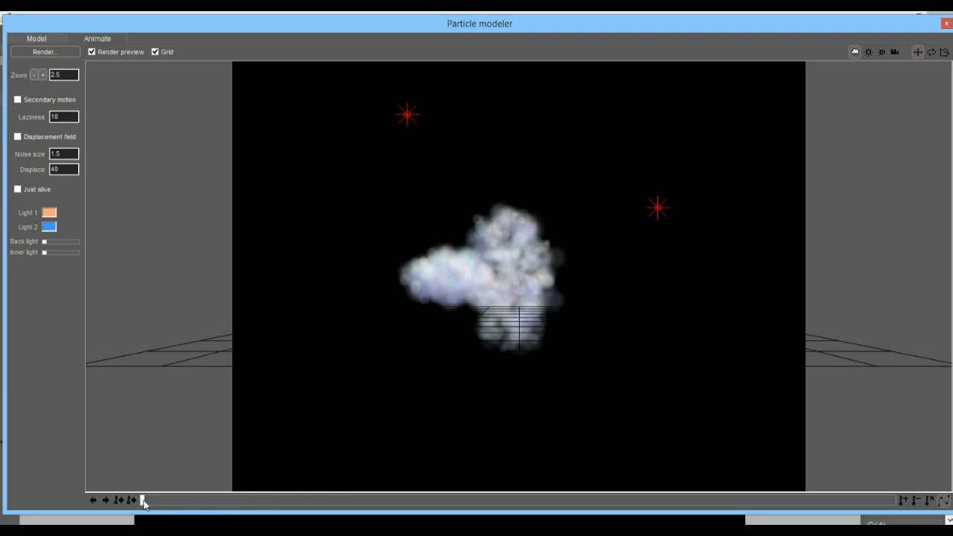
left_click_drag(146, 503, 73, 501)
left_click_drag(146, 503, 299, 502)
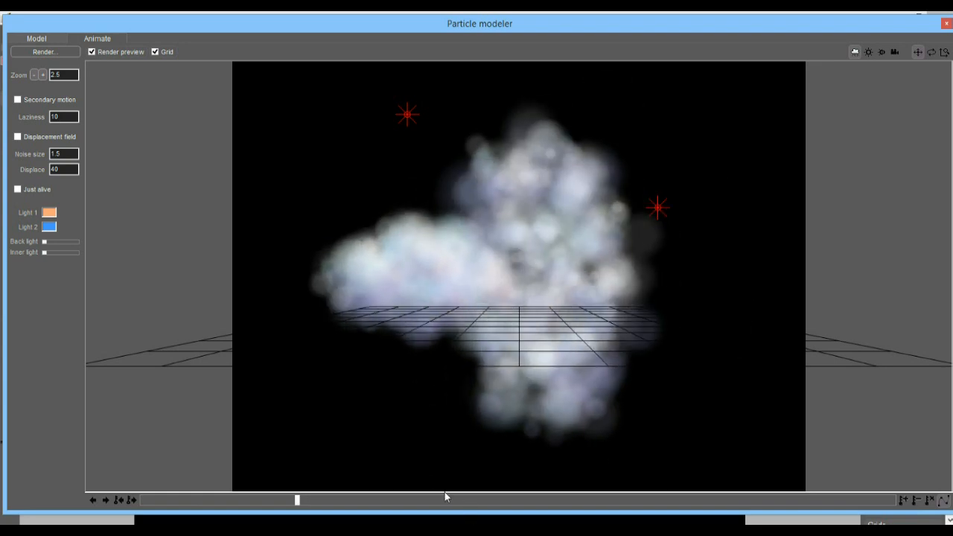
left_click(931, 51)
left_click_drag(480, 239, 723, 300)
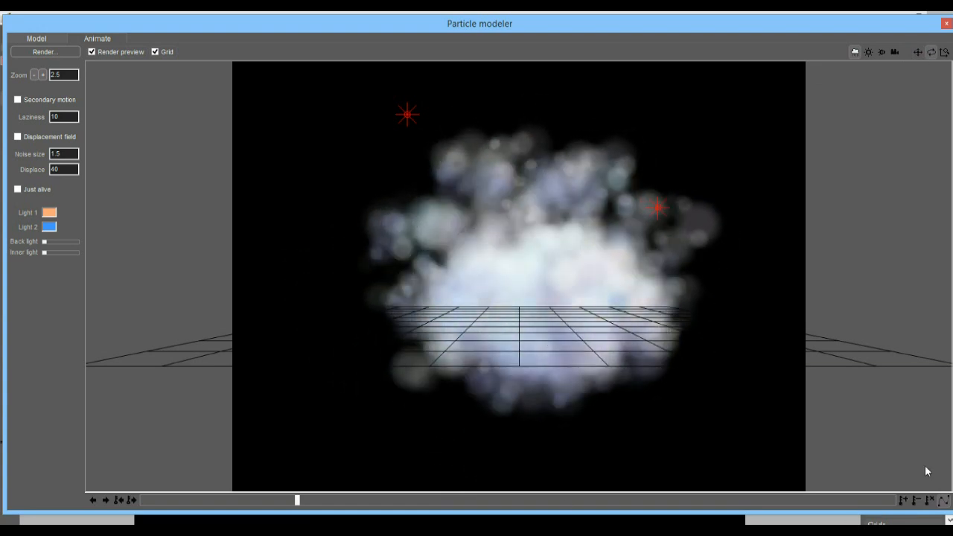
Keyframe different rotations of the particle model at about two fifths and two thirds of the timeline.
left_click(449, 501)
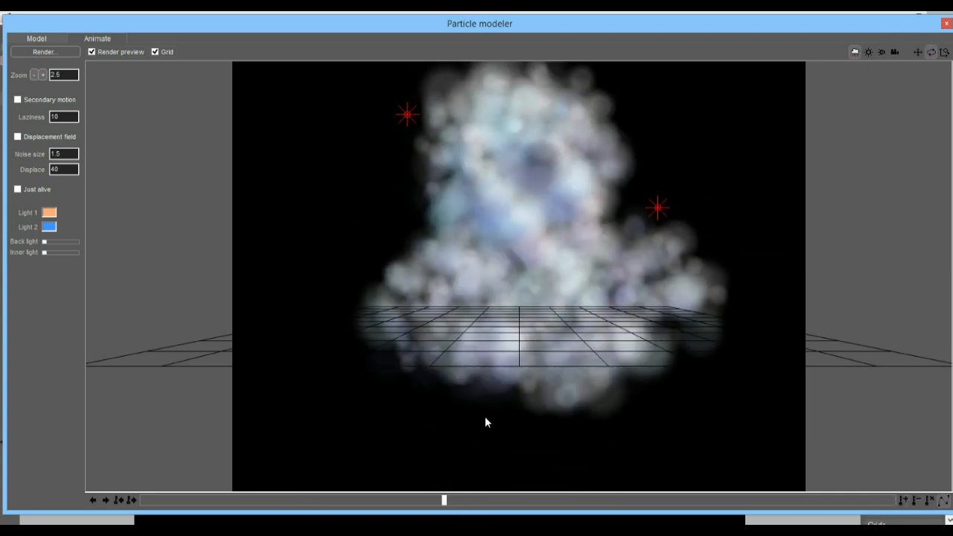
left_click_drag(511, 501, 635, 500)
right_click(435, 29)
left_click_drag(556, 406, 632, 360)
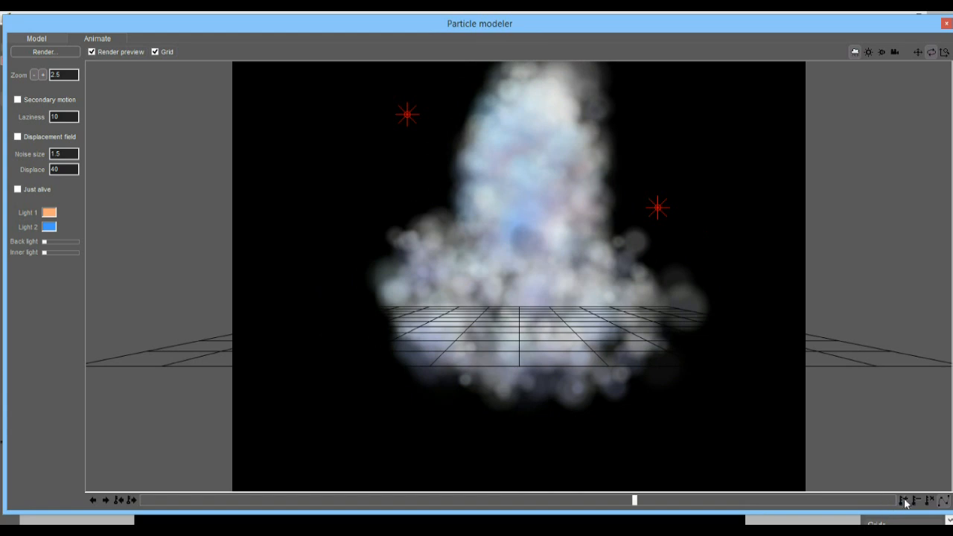
At the end of the timeline, rotate the particle model to a new orientation and move it farther back.
left_click_drag(732, 504, 898, 511)
left_click_drag(743, 381, 486, 57)
left_click_drag(526, 300, 491, 147)
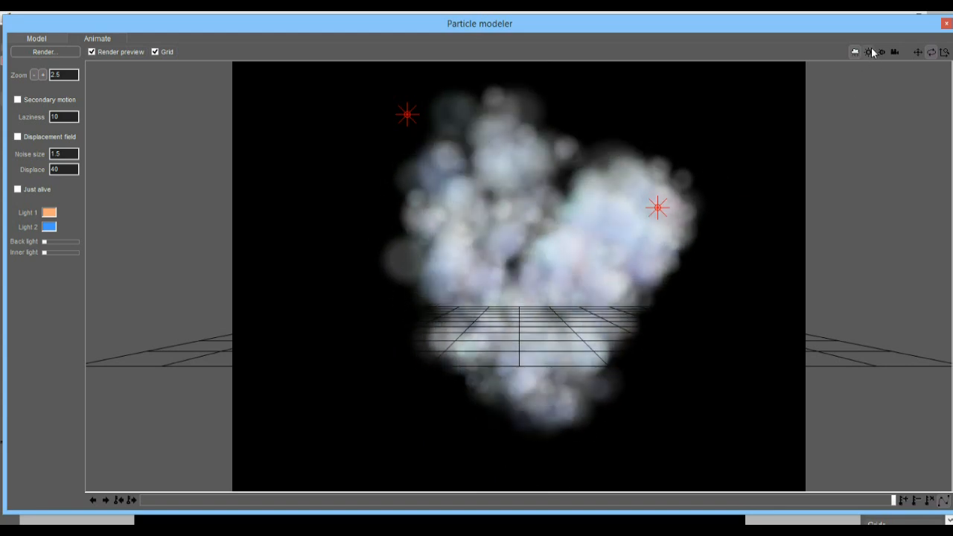
left_click(918, 52)
left_click_drag(567, 277, 561, 170)
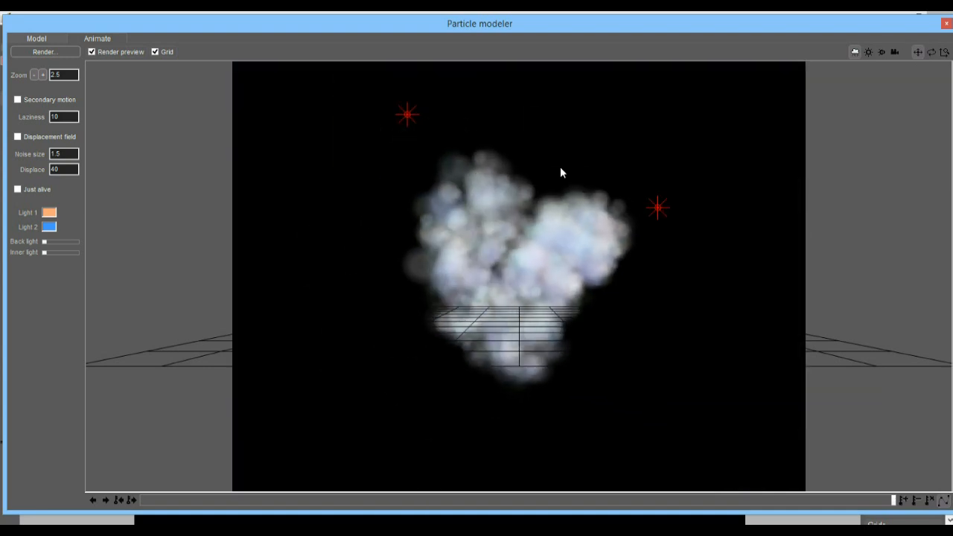
Bring the particle model closer at the end of the timeline and render the animation with the displacement field enabled.
left_click_drag(566, 207, 567, 275)
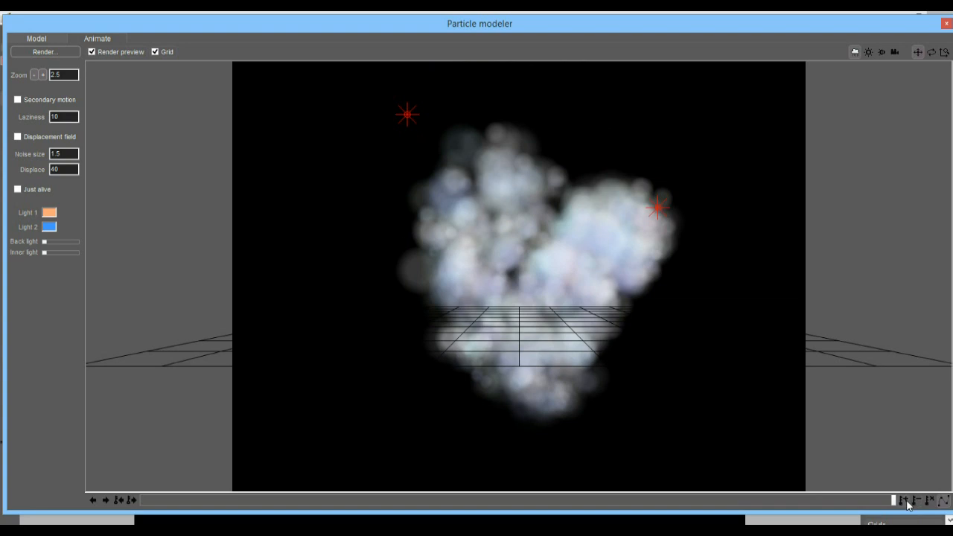
left_click_drag(895, 500, 130, 488)
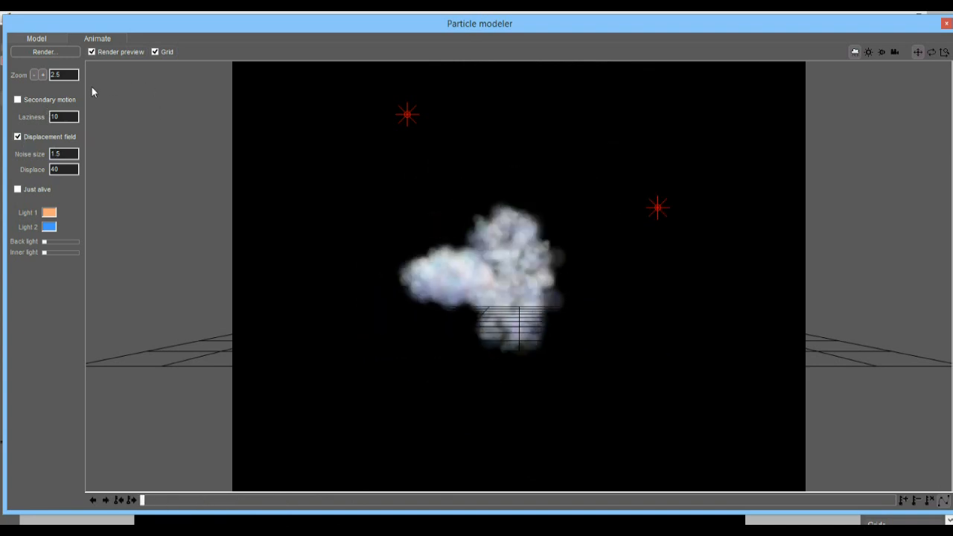
left_click(45, 51)
left_click(479, 312)
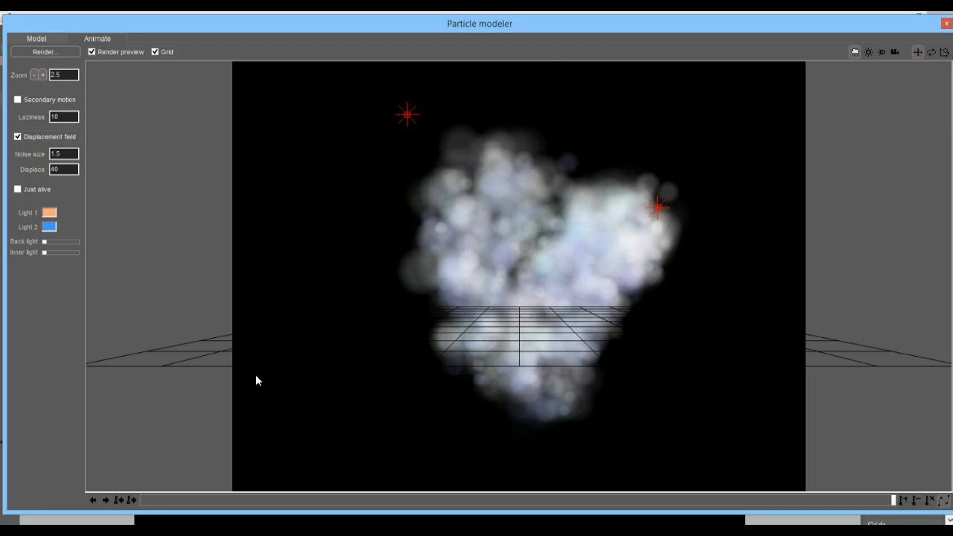
left_click(947, 26)
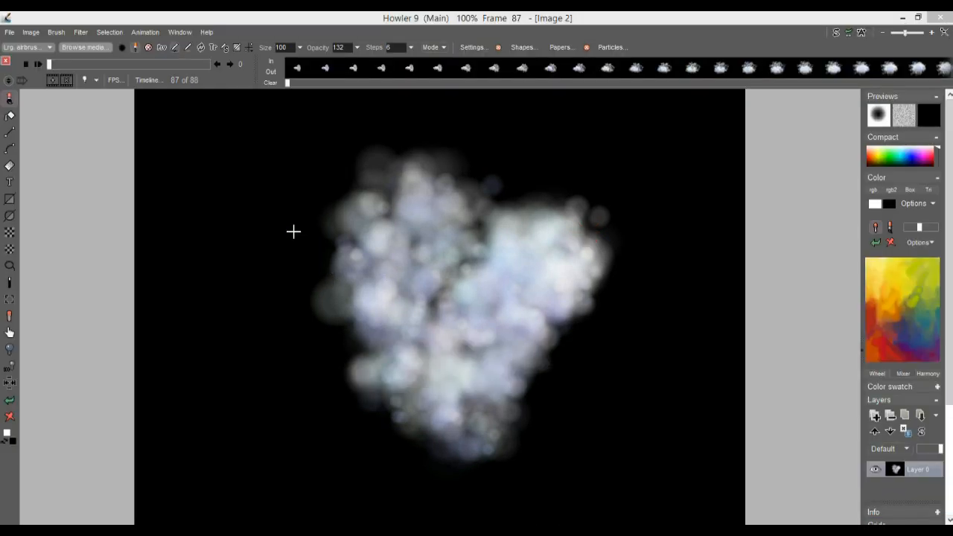
Play and scrub through the rendered cloud animation to examine its motion, and stop at the first frame.
left_click(41, 63)
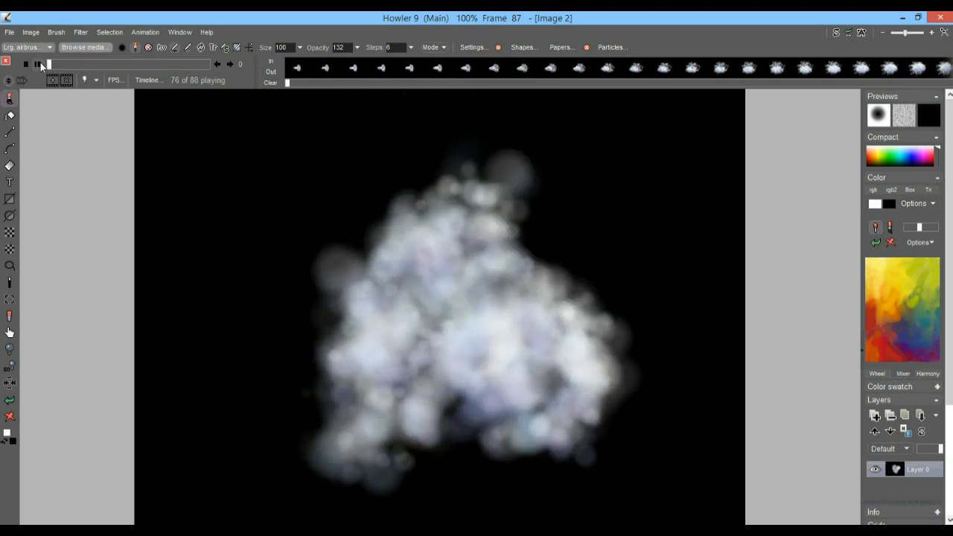
left_click_drag(61, 63, 198, 82)
left_click_drag(171, 64, 62, 65)
left_click(38, 64)
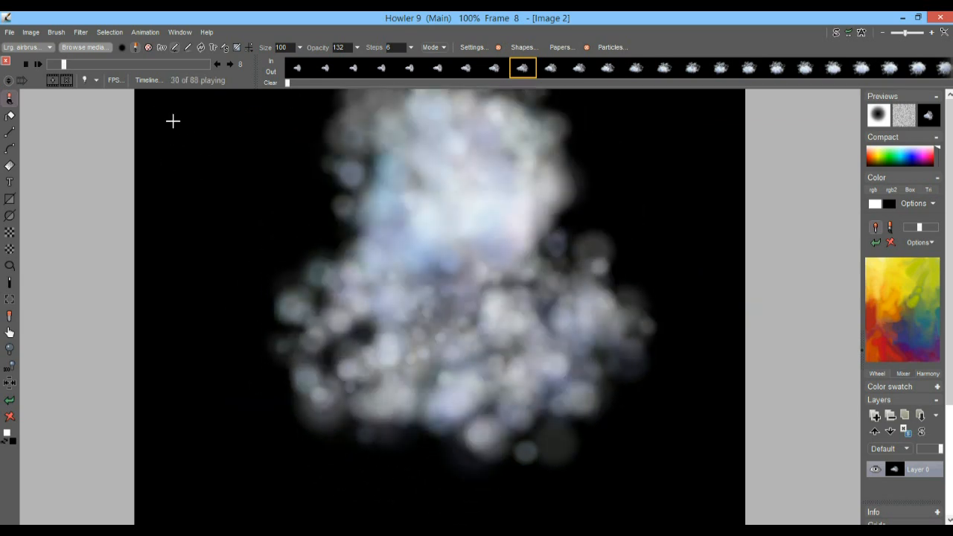
mouse_move(75, 63)
left_mouse_down()
mouse_move(177, 65)
mouse_move(90, 55)
left_mouse_up()
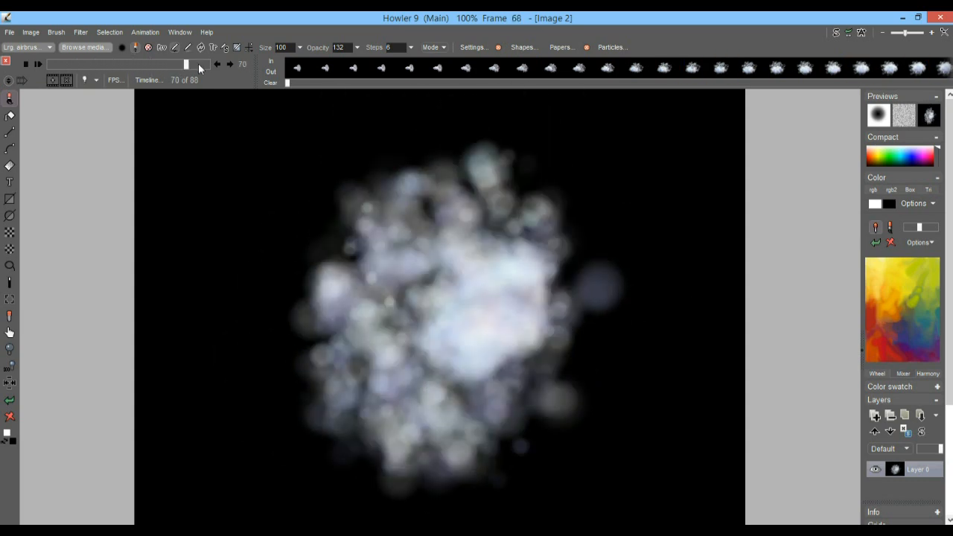
left_click(27, 64)
Close the current document and create a new black 1024 x 768 image.
left_click(14, 35)
left_click(50, 40)
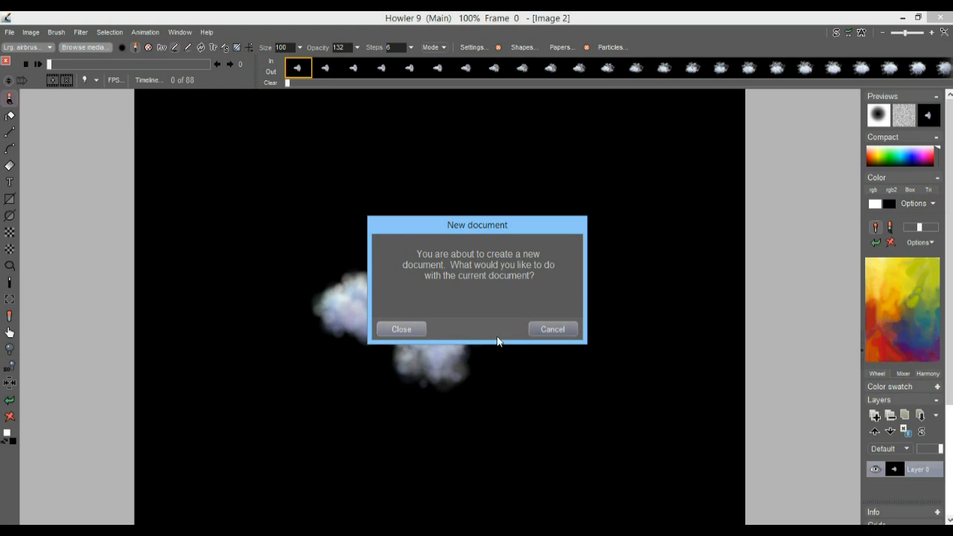
left_click(412, 330)
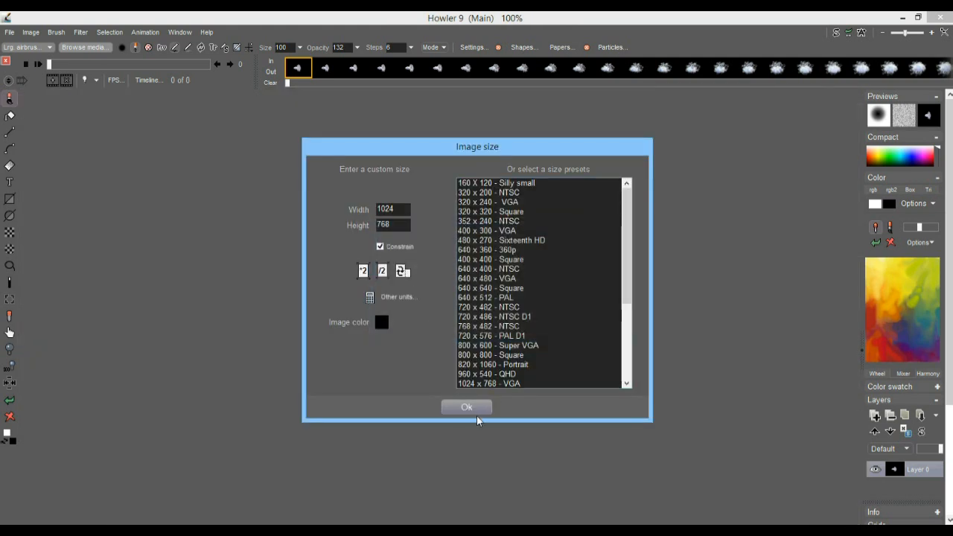
left_click(478, 407)
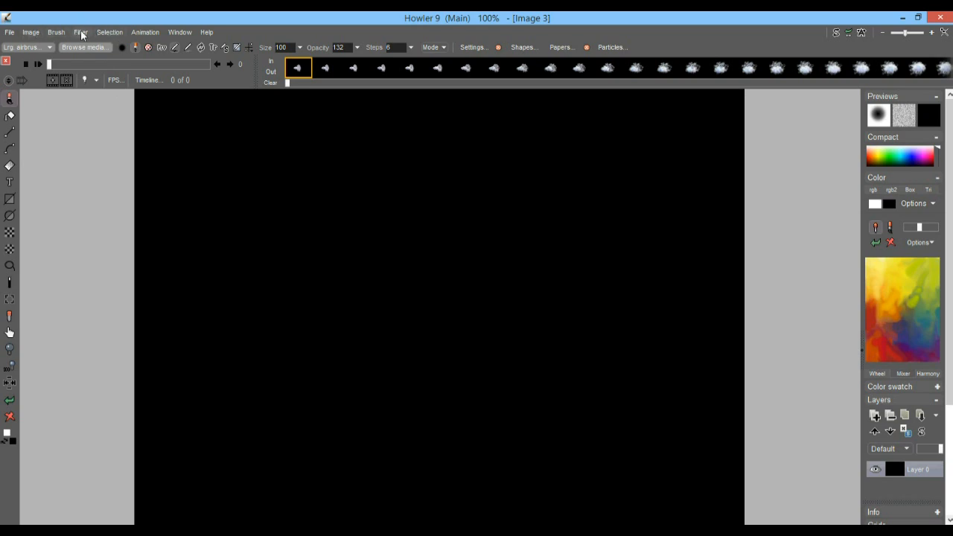
Start the Particle modeler on the new image with an 88-frame animation at 30 fps (NTSC video).
left_click(81, 33)
mouse_move(149, 233)
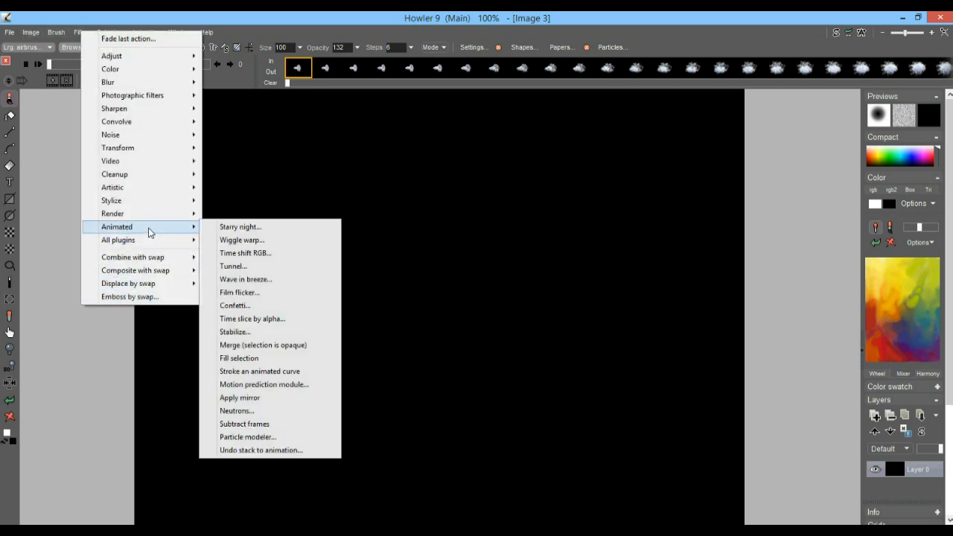
left_click(279, 437)
left_click(486, 310)
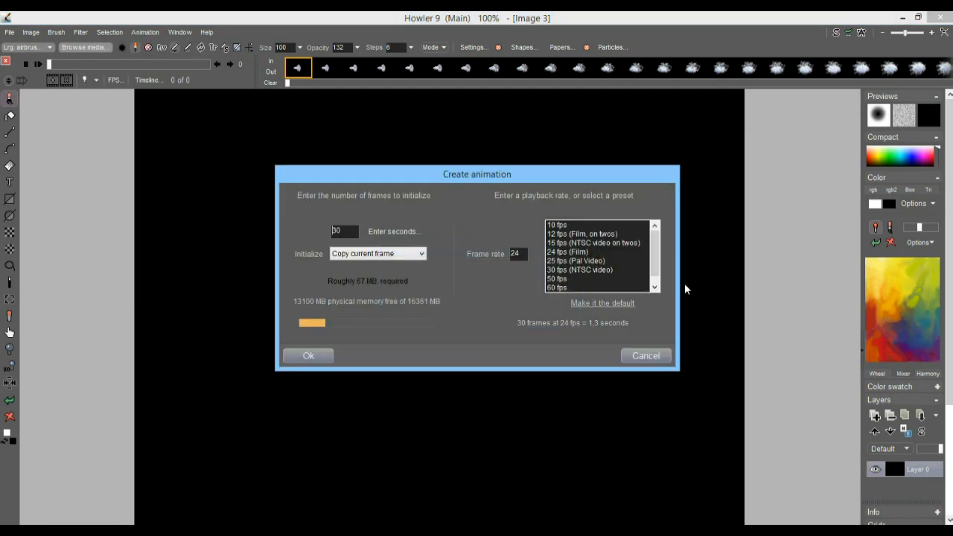
left_click(584, 271)
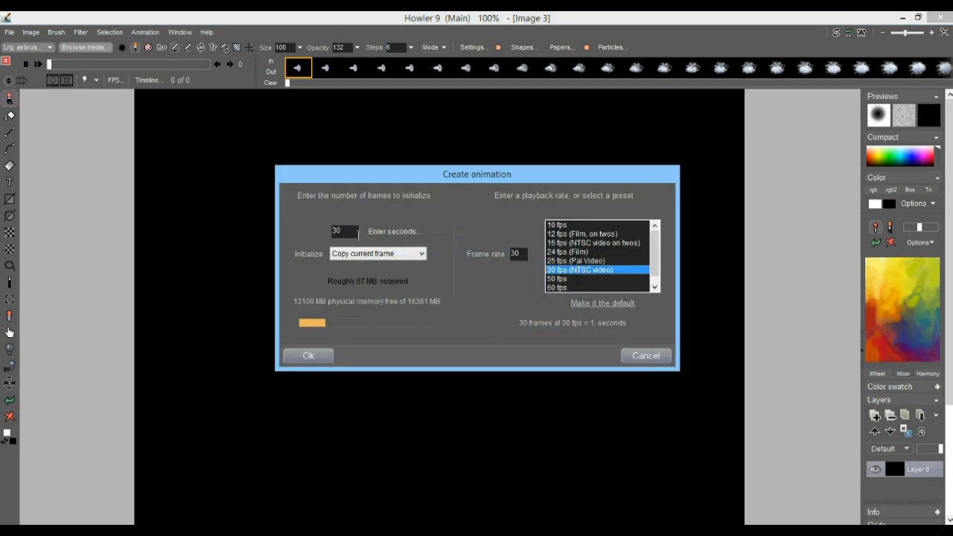
type("88")
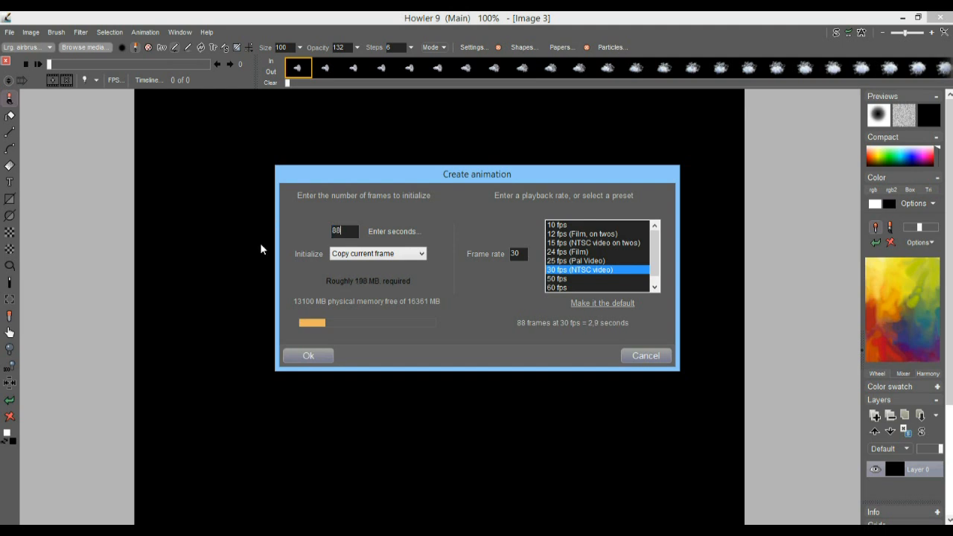
left_click(309, 356)
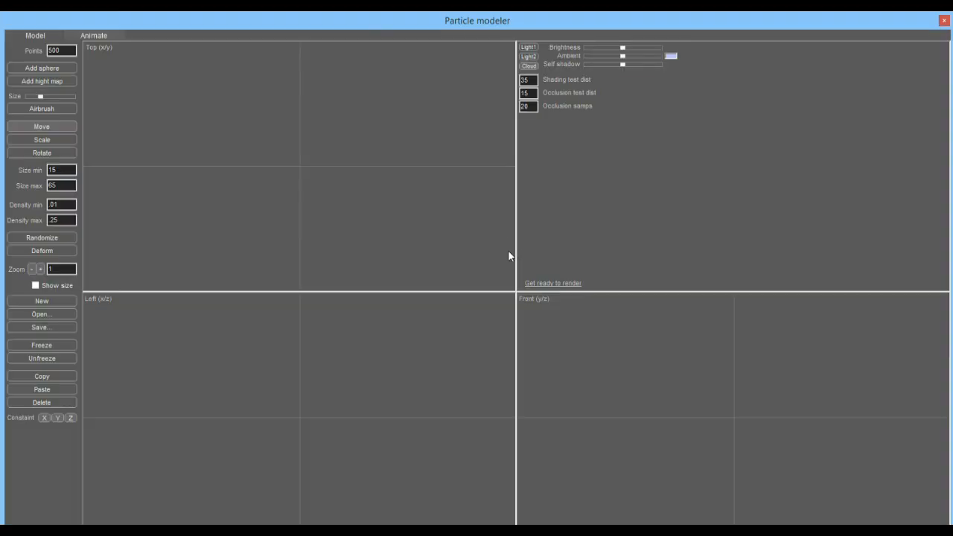
mouse_move(450, 14)
left_mouse_down()
mouse_move(451, 32)
mouse_move(452, 22)
left_mouse_up()
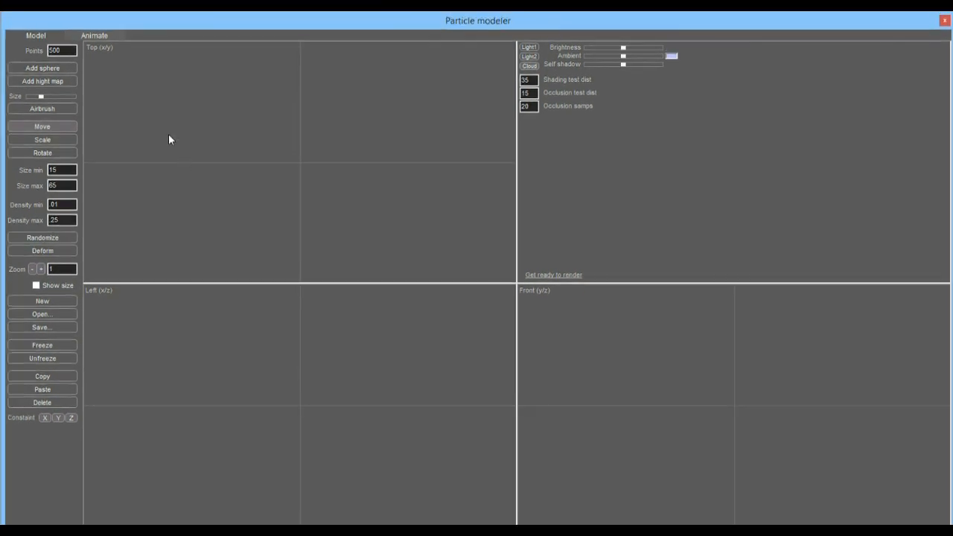
Add three 500-point spheres, spread them into a triangle in the top view, and lower the third one below the others.
left_click(42, 68)
left_click_drag(277, 140, 224, 151)
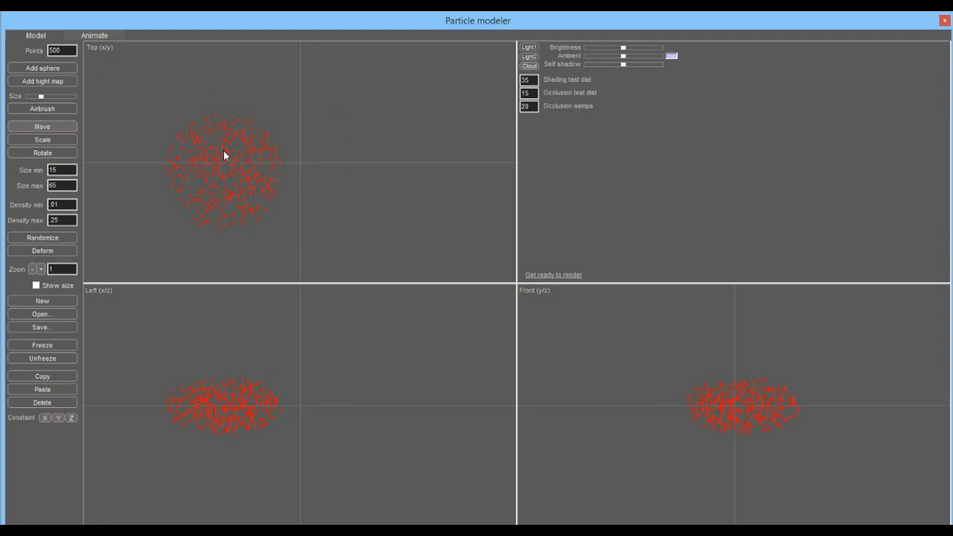
left_click(33, 67)
left_click_drag(303, 184, 342, 204)
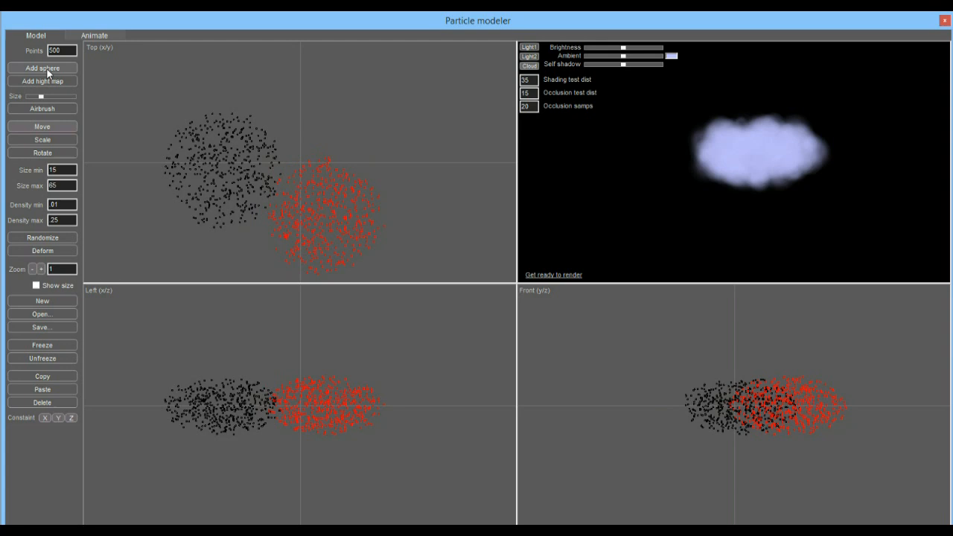
left_click(46, 68)
left_click_drag(280, 166, 313, 134)
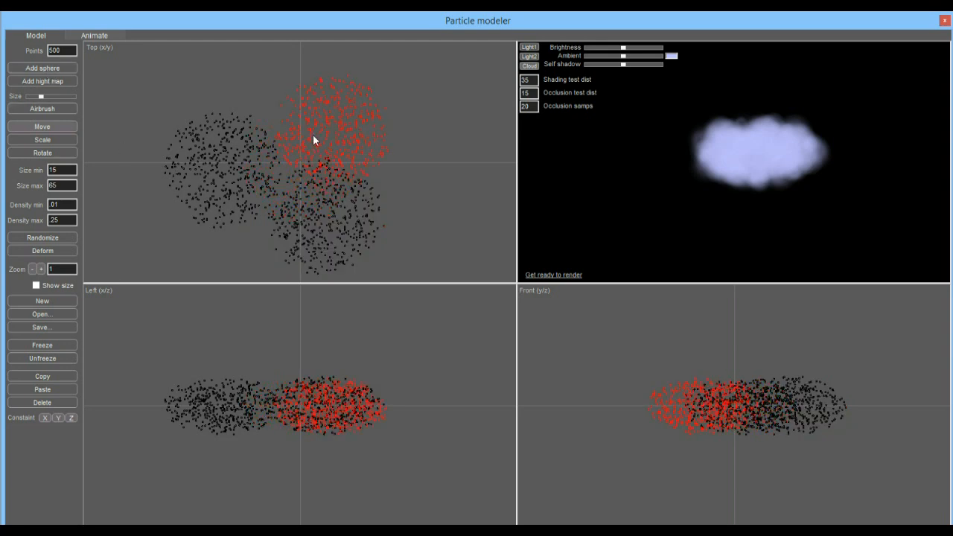
left_click_drag(359, 429, 362, 475)
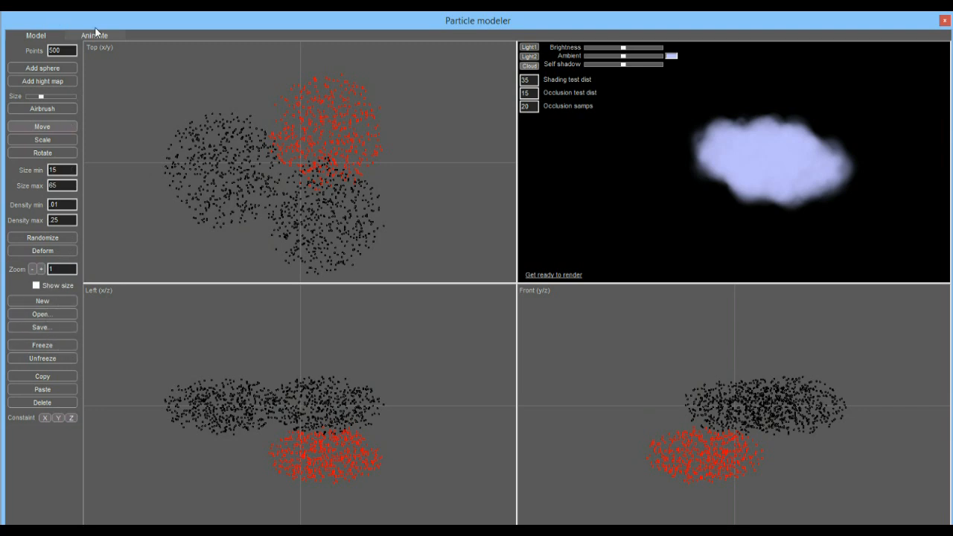
Get the three-sphere cloud ready to render, rotate its preview, and increase the brightness.
left_click(533, 275)
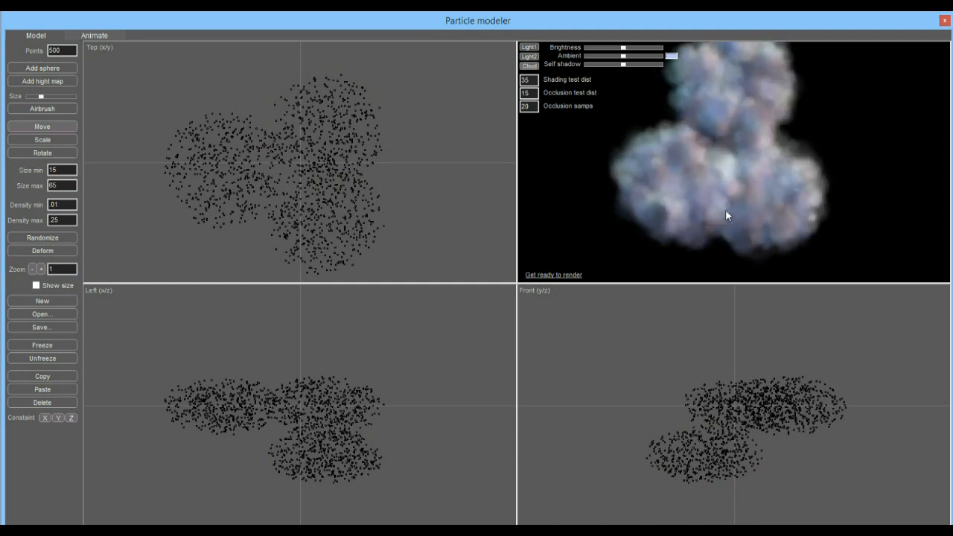
left_click_drag(657, 150, 644, 67)
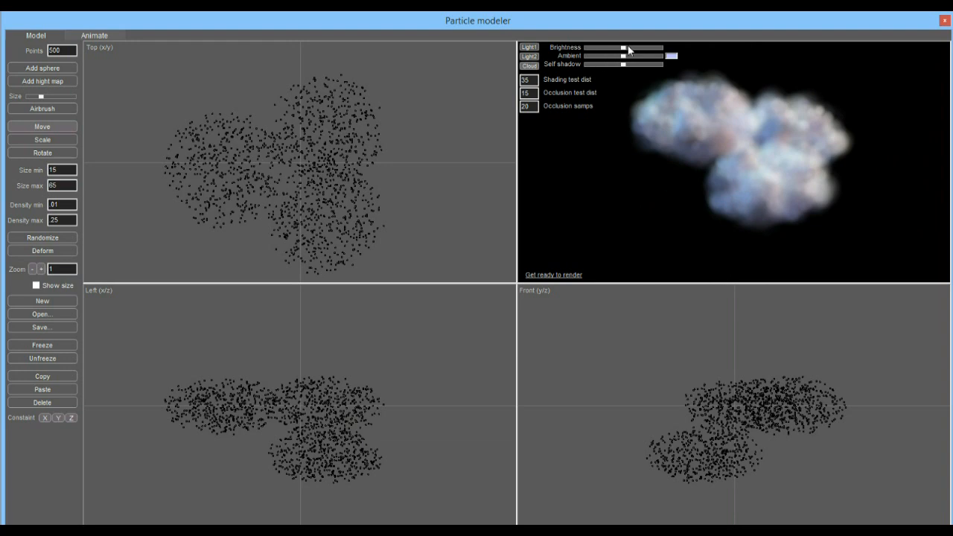
mouse_move(630, 52)
left_mouse_down()
mouse_move(665, 48)
mouse_move(641, 50)
mouse_move(664, 60)
mouse_move(615, 58)
mouse_move(646, 50)
left_mouse_up()
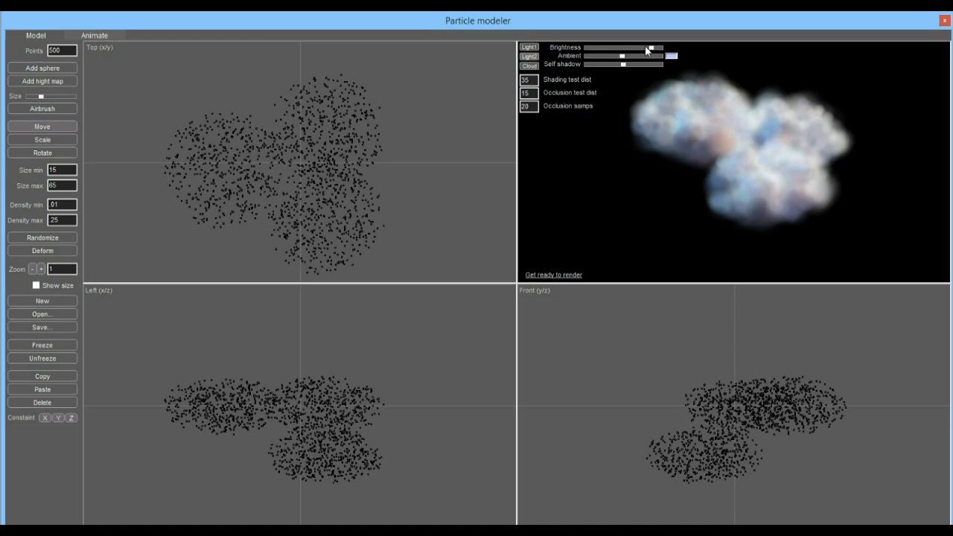
Adjust the directions of Light1 and Light2 around the cloud in the render preview.
left_click_drag(796, 109, 887, 83)
left_click_drag(763, 134, 667, 71)
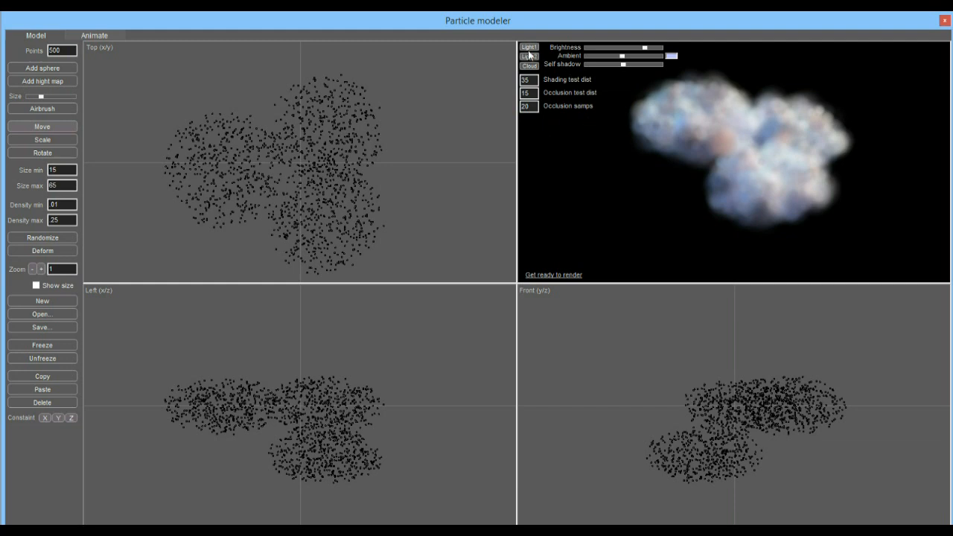
left_click_drag(621, 116, 540, 84)
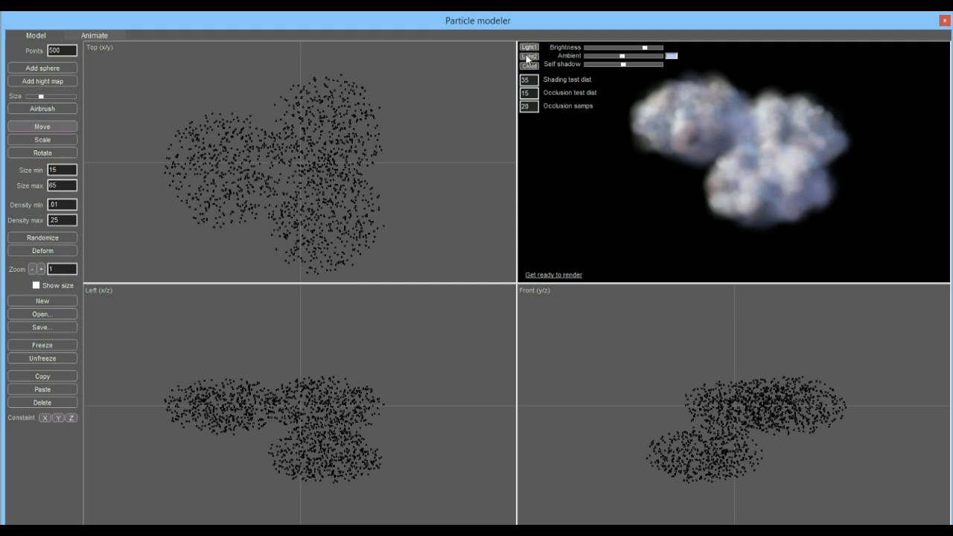
left_click_drag(758, 147, 876, 164)
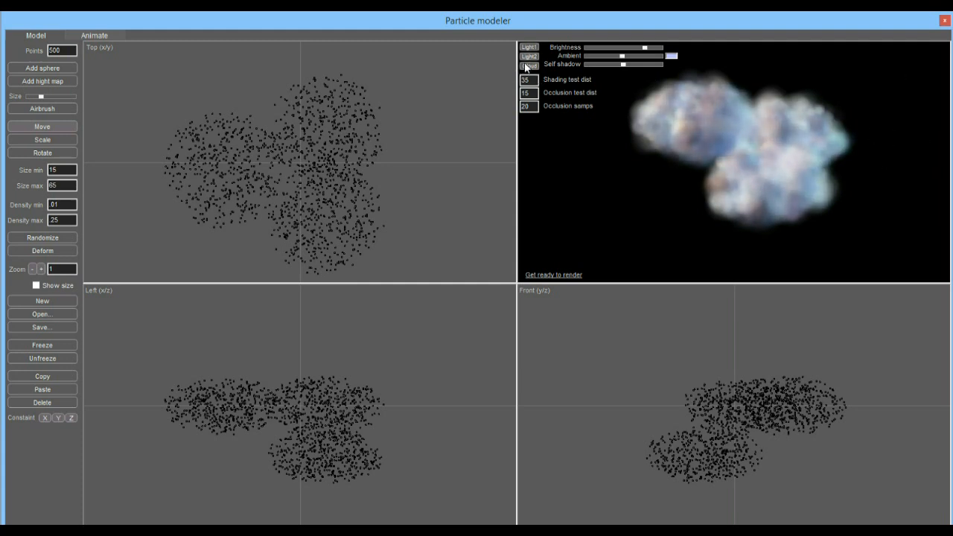
Raise the cloud's brightness and ambient light, and rotate the cloud preview to a different angle.
left_click_drag(813, 173, 834, 83)
mouse_move(659, 47)
left_mouse_down()
mouse_move(646, 49)
mouse_move(659, 59)
mouse_move(642, 62)
mouse_move(663, 65)
mouse_move(624, 68)
left_mouse_up()
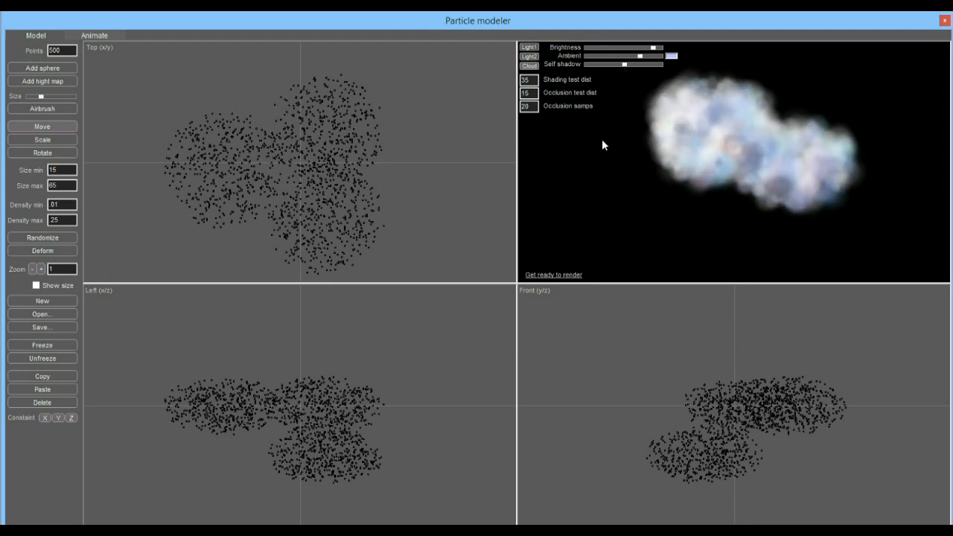
left_click_drag(754, 134, 627, 150)
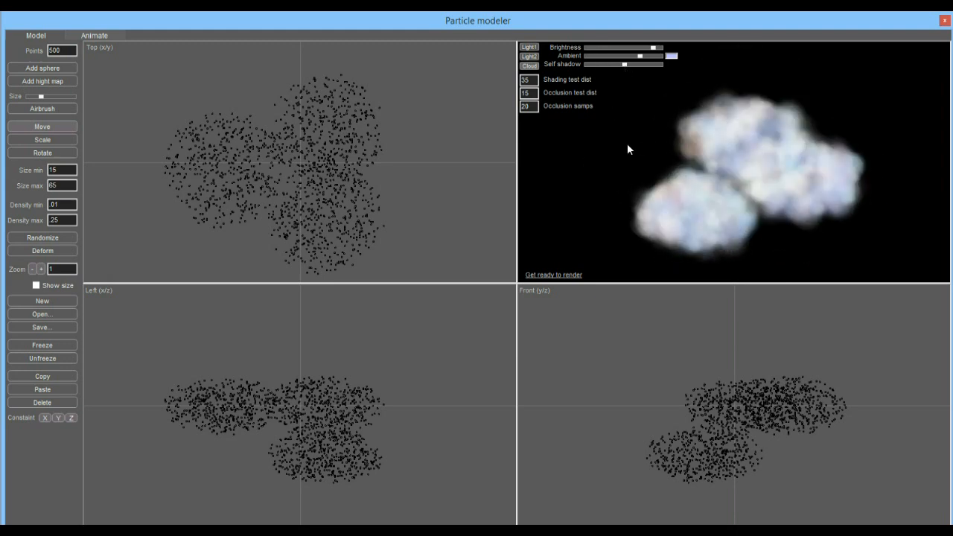
Switch to animation mode and scrub through the timeline to check the cloud's keyframed motion.
left_click(90, 36)
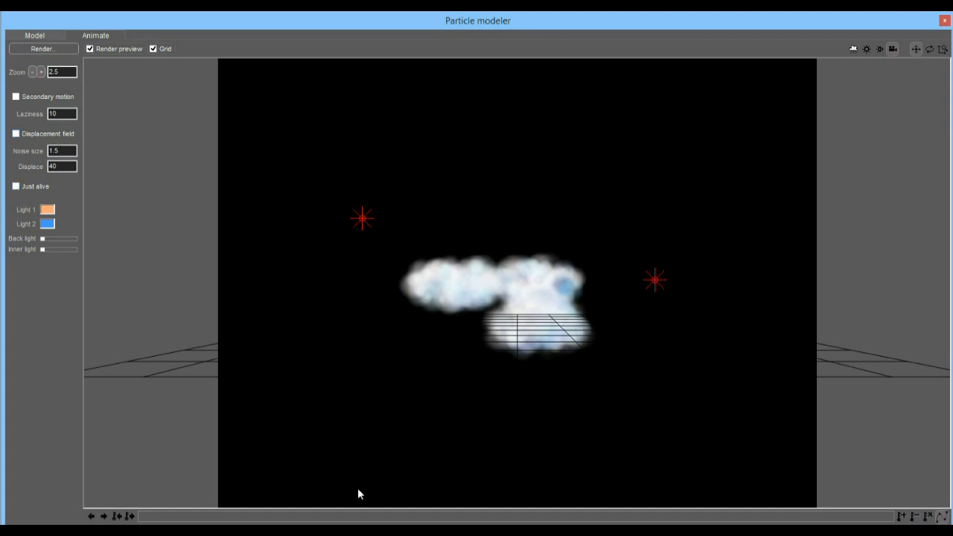
left_click_drag(146, 516, 442, 515)
left_click_drag(313, 513, 81, 489)
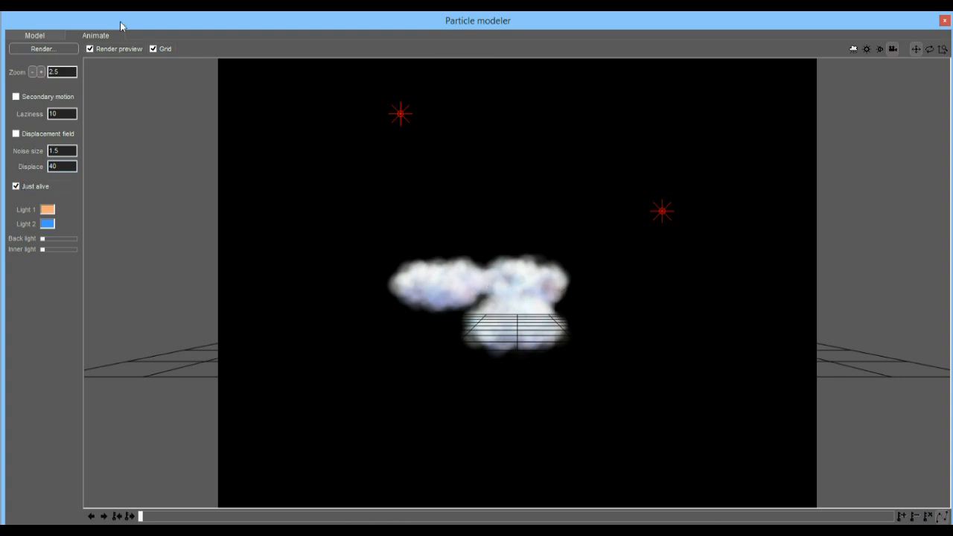
Render the three-sphere cloud animation with Just alive enabled, and close the Particle modeler.
left_click(42, 49)
left_click(494, 314)
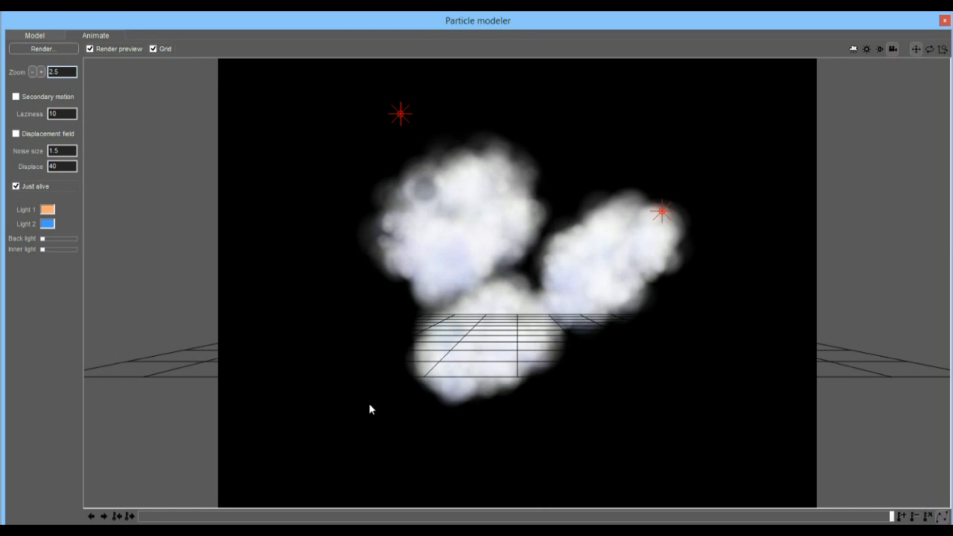
left_click(944, 23)
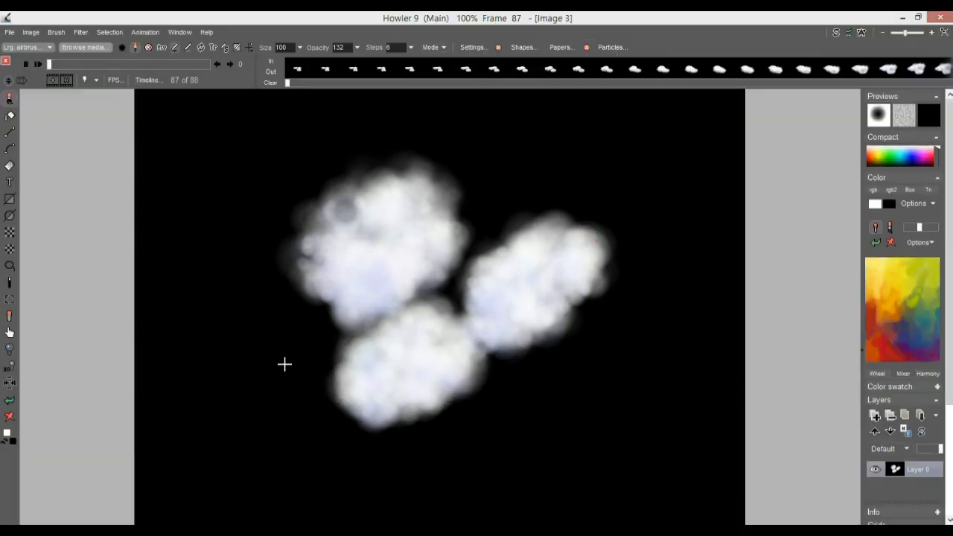
Play the newly rendered three-sphere animation and scrub through its frames.
left_click(40, 65)
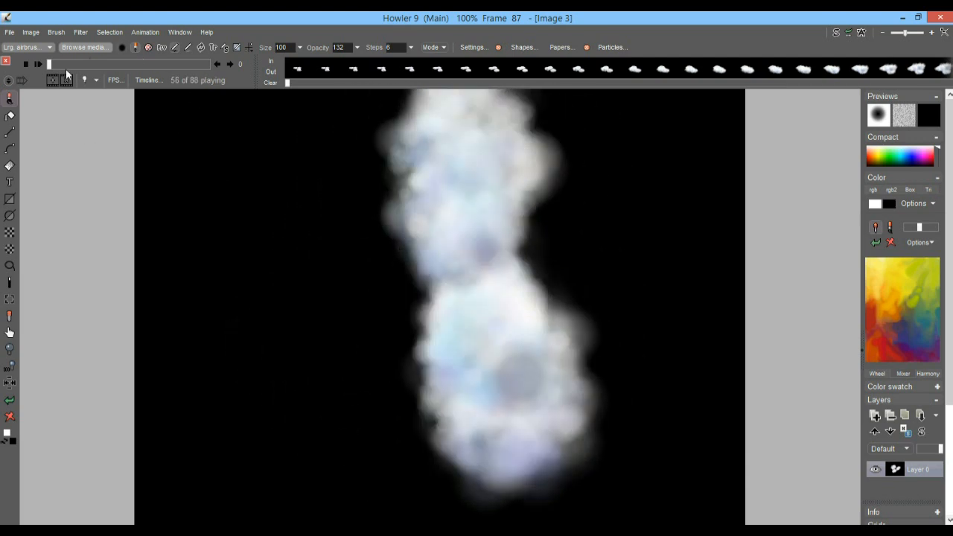
left_click_drag(61, 65, 190, 64)
left_click_drag(127, 64, 59, 67)
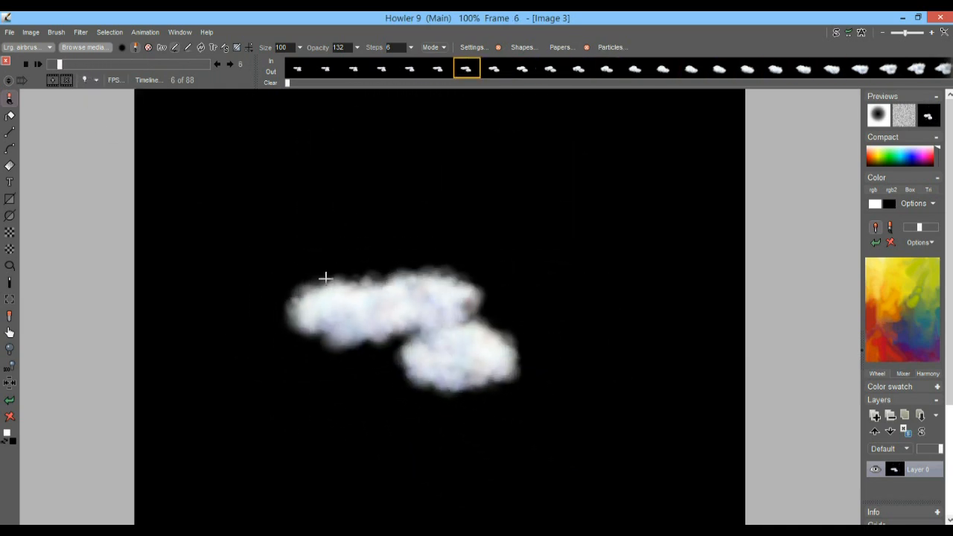
left_click(29, 33)
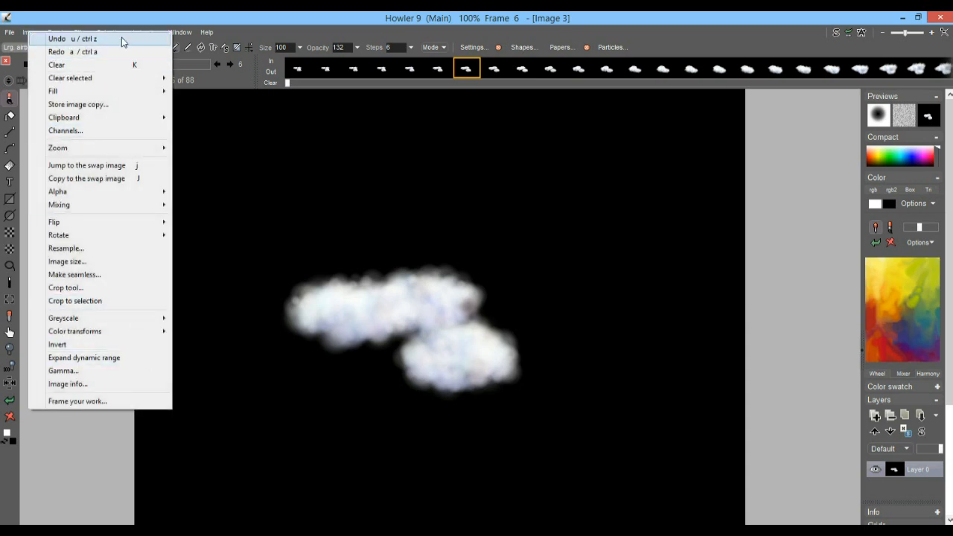
Create a new blank black image.
left_click(113, 16)
left_click(11, 34)
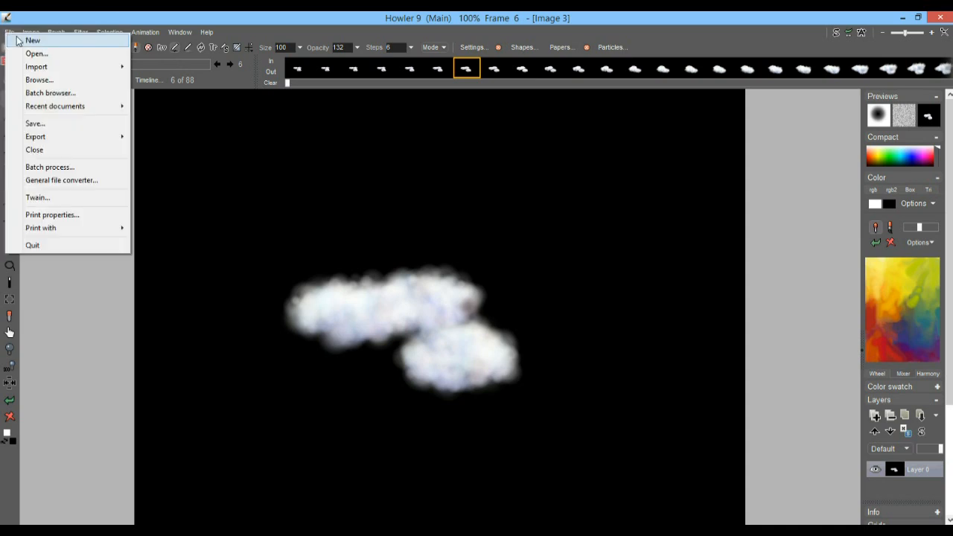
left_click(17, 40)
left_click(424, 330)
left_click(466, 407)
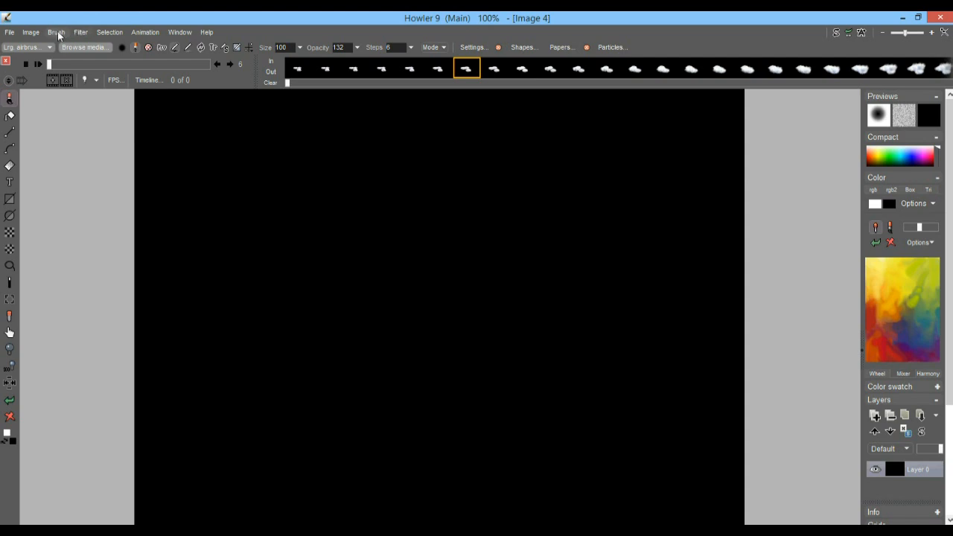
Open the Particle modeler and create an 88-frame animation at 30 fps for the new image.
left_click(79, 33)
mouse_move(155, 230)
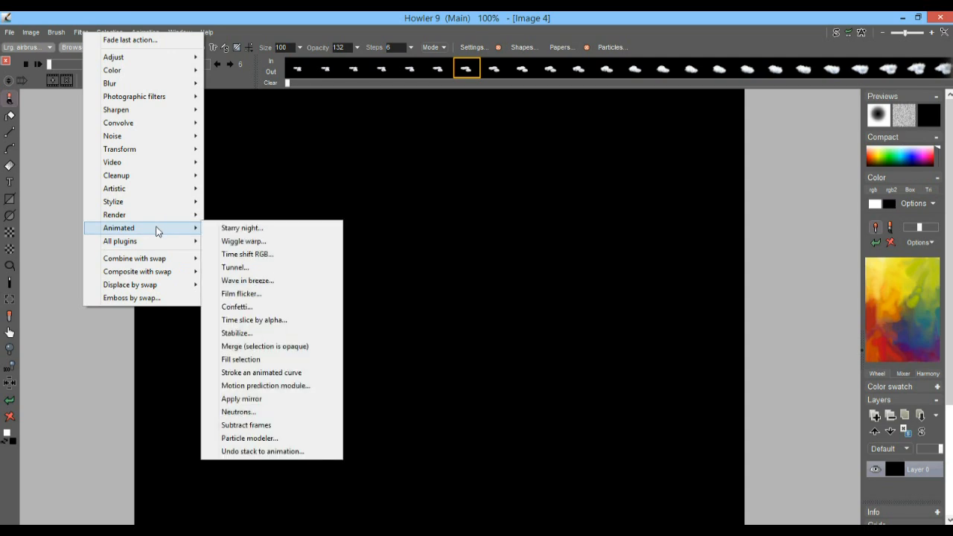
left_click(251, 439)
left_click(487, 316)
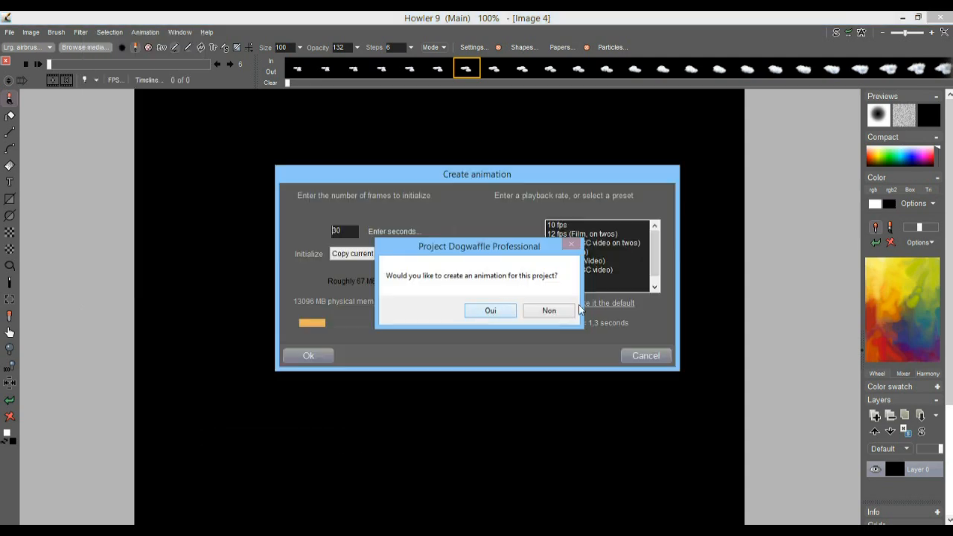
left_click(570, 269)
left_click_drag(351, 230, 230, 233)
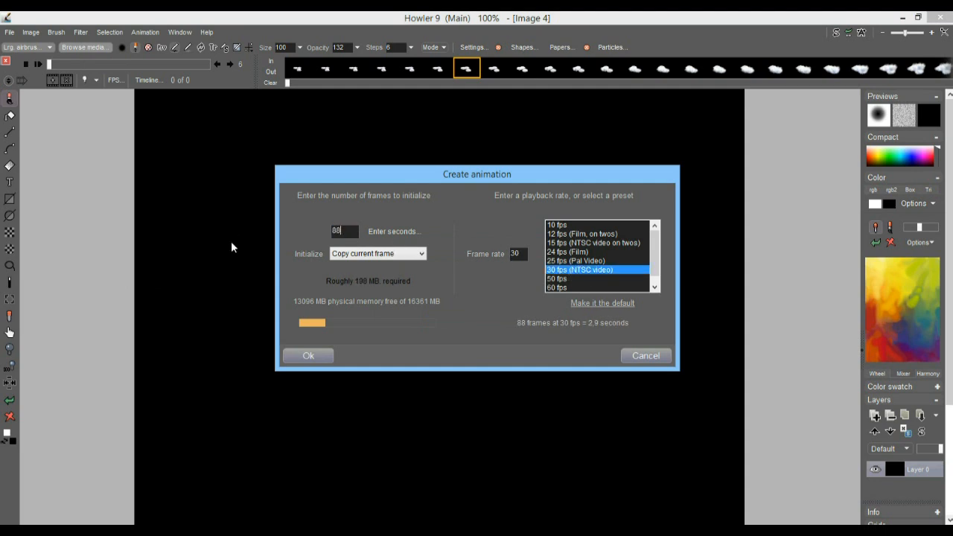
left_click(328, 356)
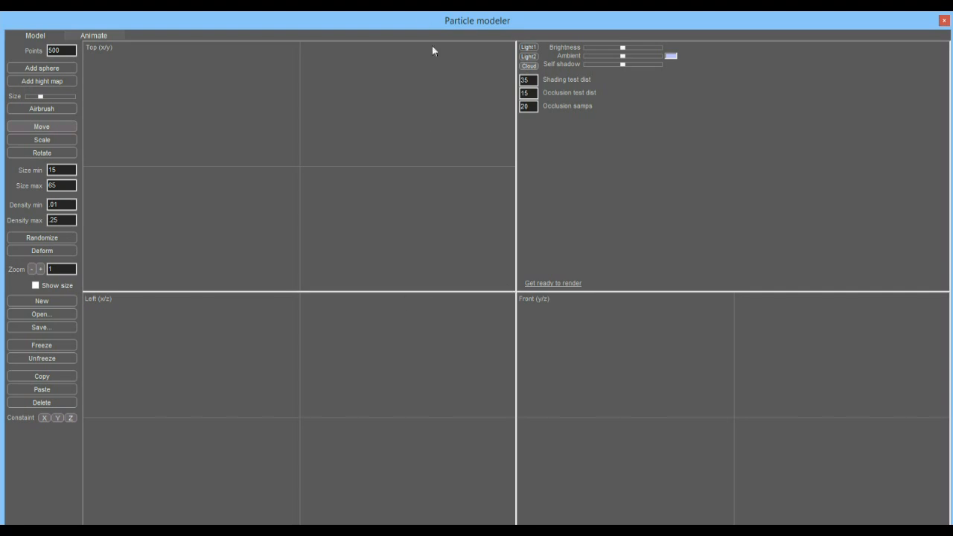
Airbrush particles in the Top view to form the characters 9.5, and get the cloud ready to render.
mouse_move(423, 15)
left_mouse_down()
mouse_move(415, 49)
mouse_move(414, 23)
left_mouse_up()
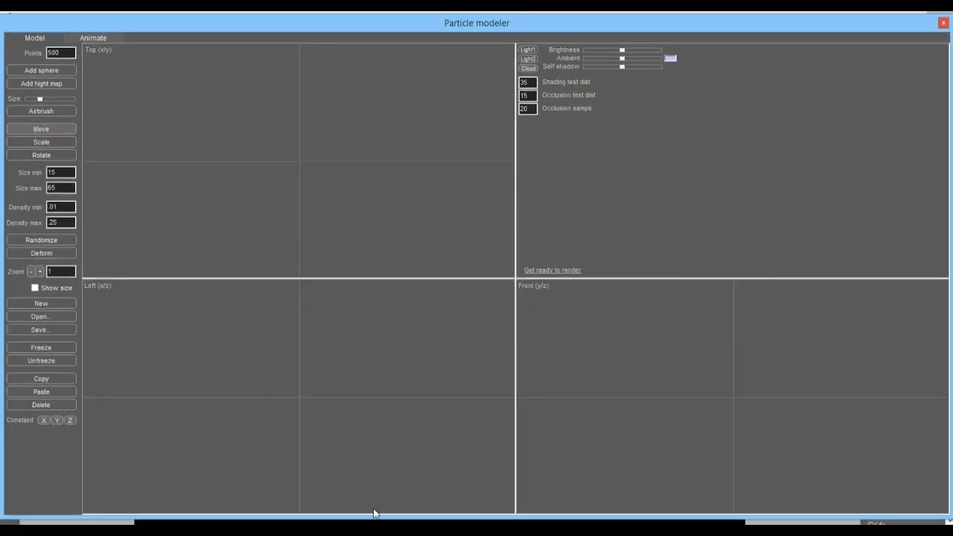
left_click_drag(370, 515, 370, 519)
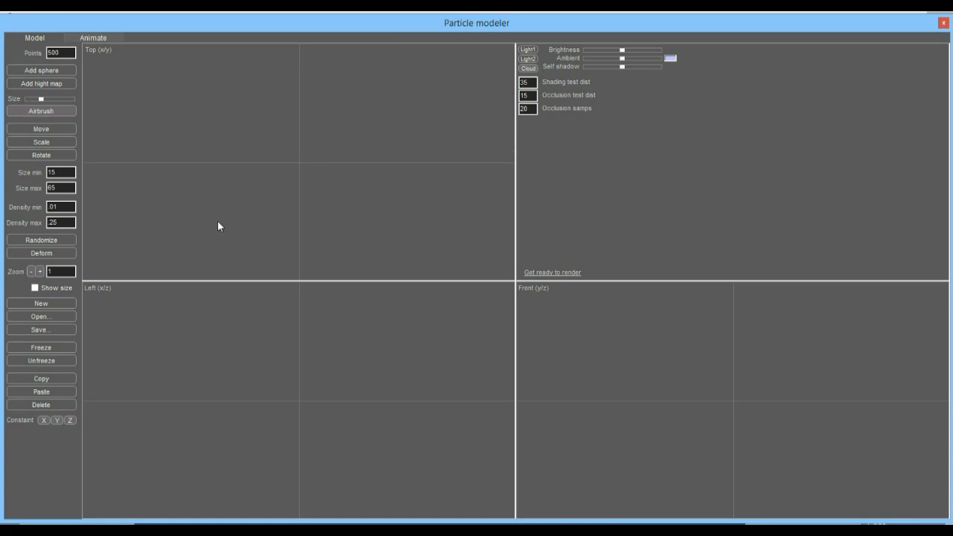
mouse_move(226, 82)
left_mouse_down()
mouse_move(173, 65)
mouse_move(142, 104)
mouse_move(148, 137)
mouse_move(184, 145)
mouse_move(232, 131)
mouse_move(237, 79)
mouse_move(230, 232)
mouse_move(182, 260)
mouse_move(152, 259)
left_mouse_up()
left_click(303, 251)
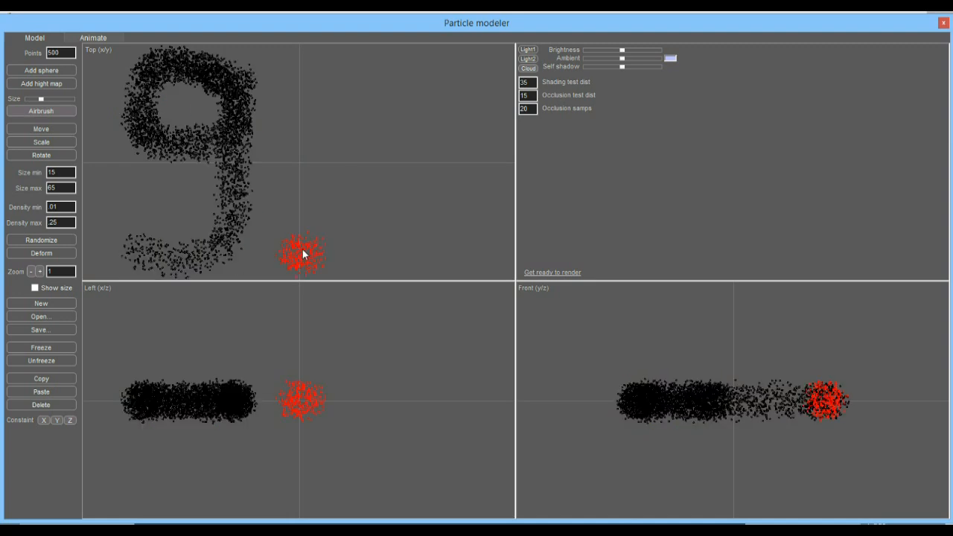
mouse_move(443, 70)
left_mouse_down()
mouse_move(349, 76)
mouse_move(361, 159)
mouse_move(396, 151)
mouse_move(450, 207)
mouse_move(397, 251)
mouse_move(355, 240)
left_mouse_up()
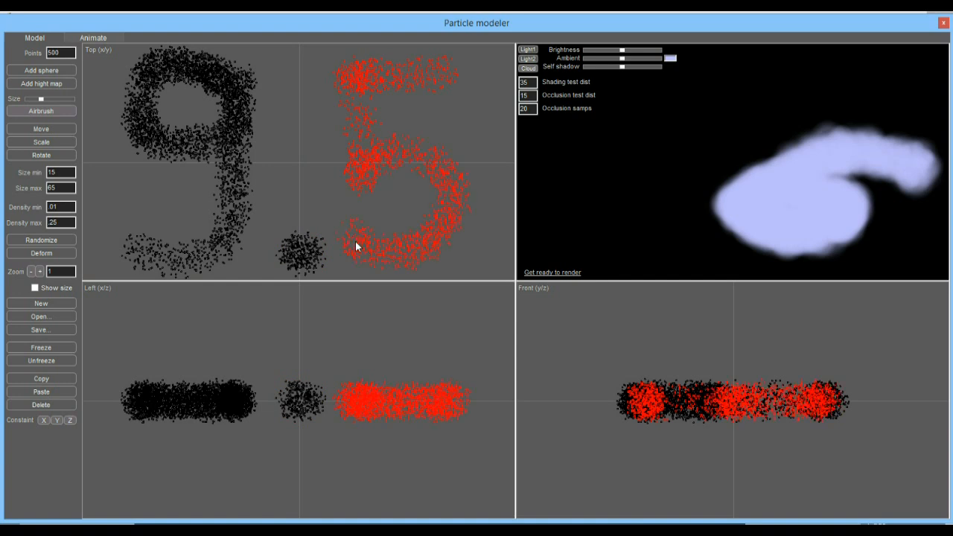
left_click(549, 274)
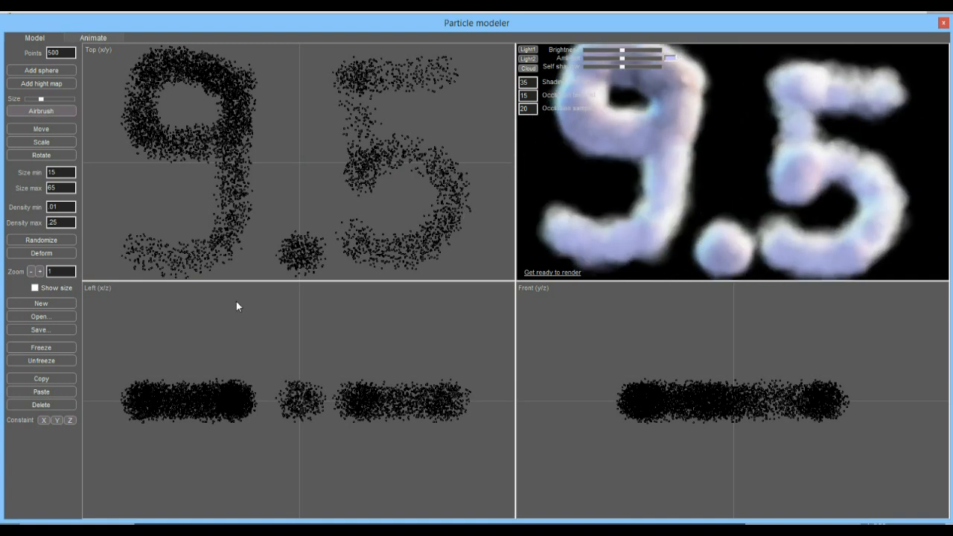
Switch to animation mode, clear all existing keyframes, and return the timeline to the first frame.
left_click(98, 37)
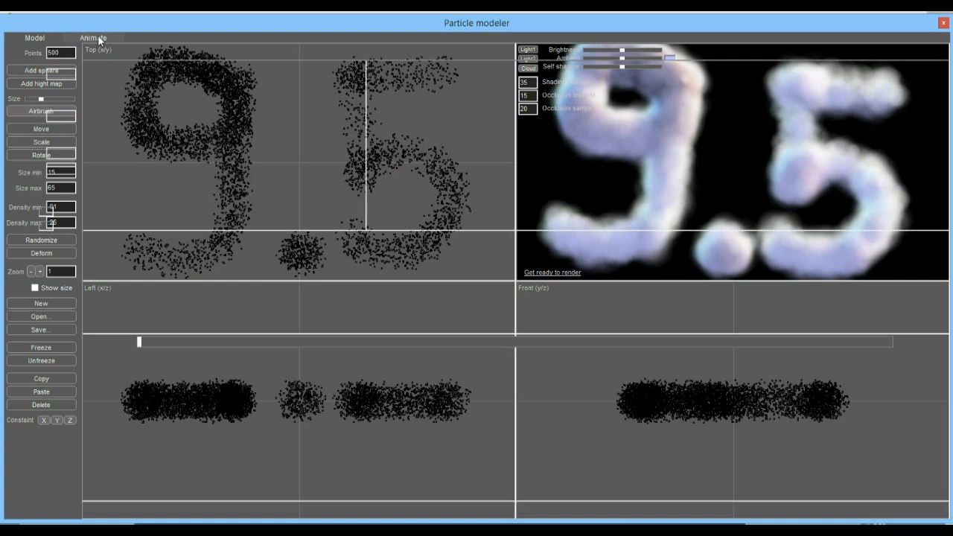
mouse_move(508, 218)
left_mouse_down()
mouse_move(511, 257)
mouse_move(512, 217)
left_mouse_up()
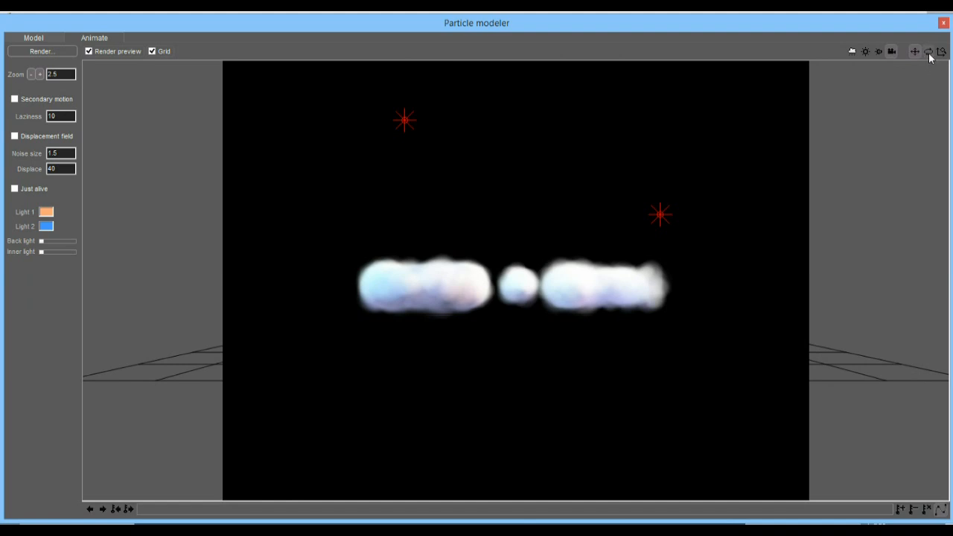
left_click(926, 509)
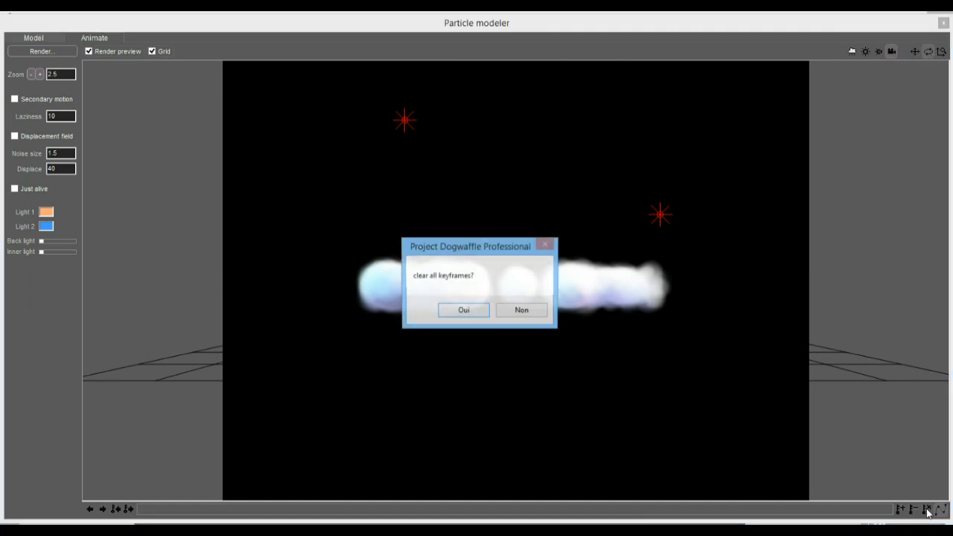
left_click(455, 316)
left_click_drag(849, 510, 99, 497)
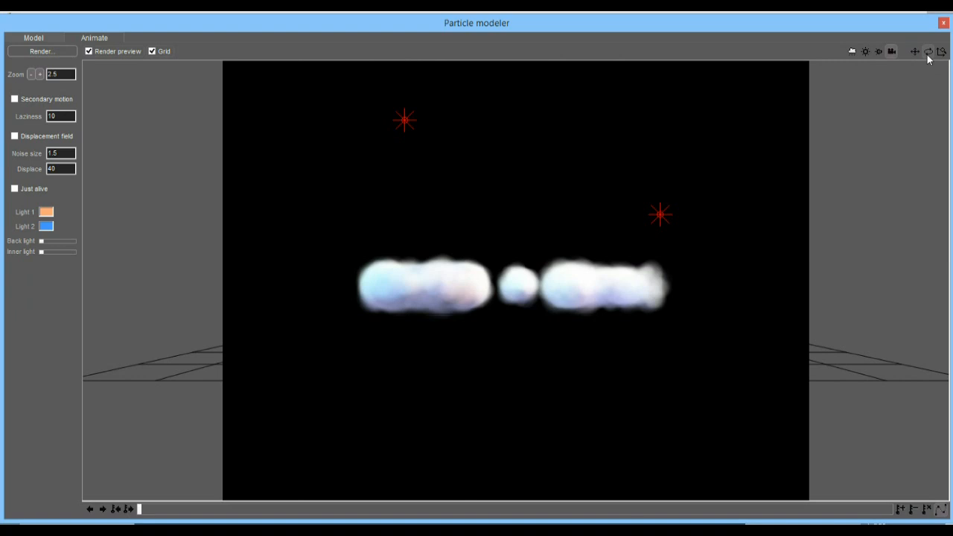
Rotate the 9.5 cloud on the first frame so its digits face the camera at an angle, and hide the grid.
left_click_drag(517, 188, 545, 131)
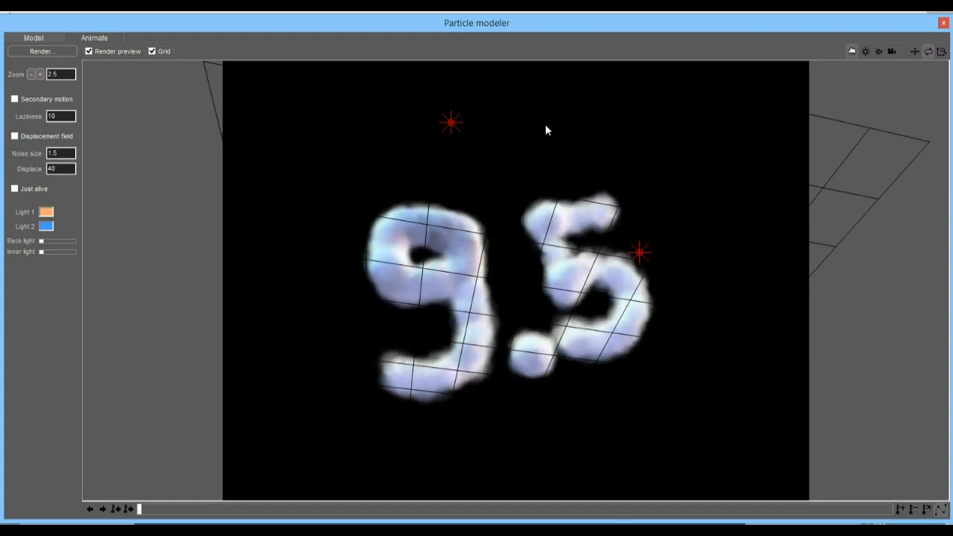
left_click(159, 53)
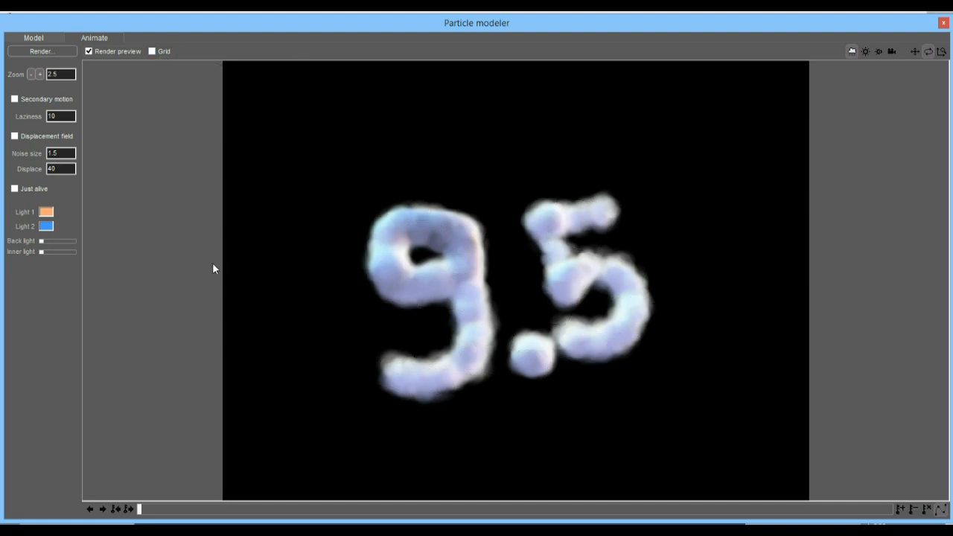
left_click(15, 190)
On the last frame, move the 9.5 cloud closer, rotate it to a different angle, and keyframe the pose.
left_click(915, 52)
left_click_drag(452, 512, 912, 512)
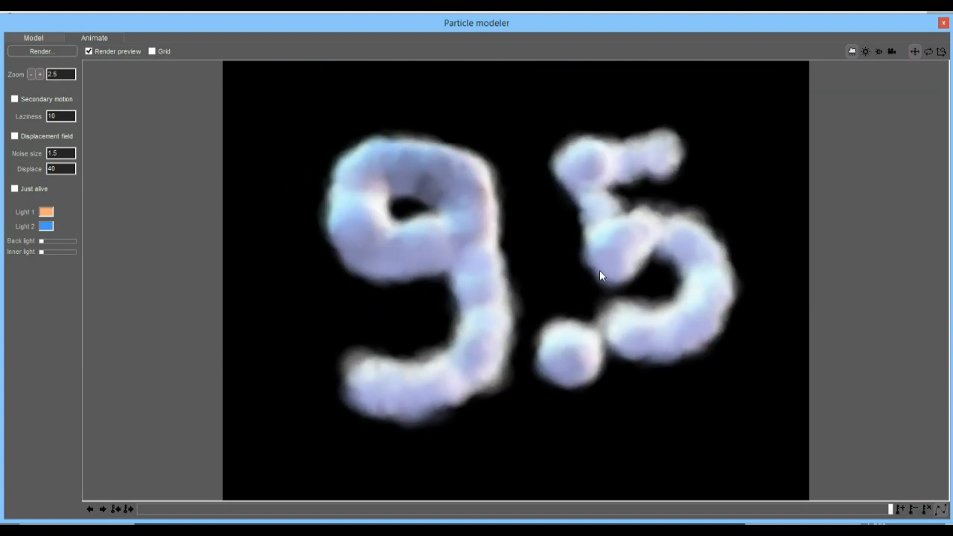
left_click(928, 52)
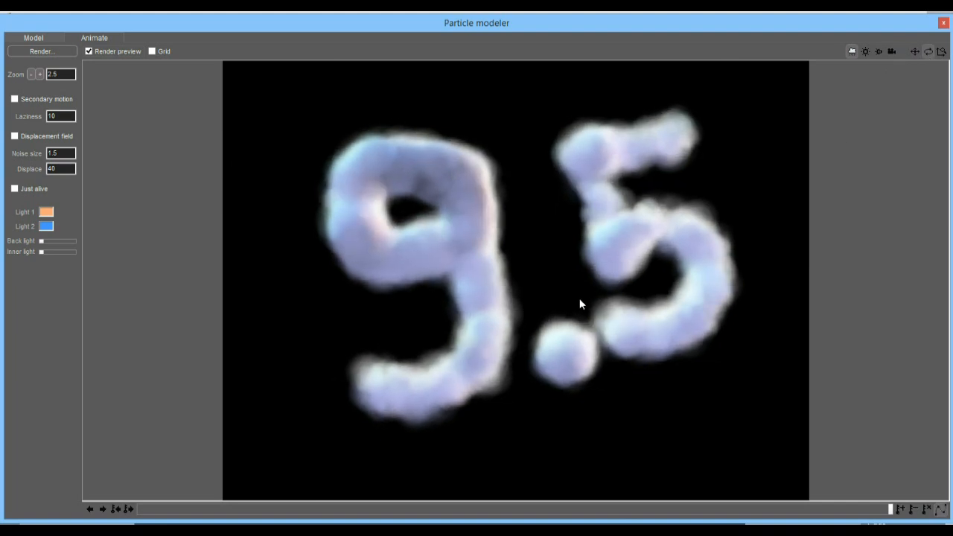
left_click_drag(573, 294, 623, 309)
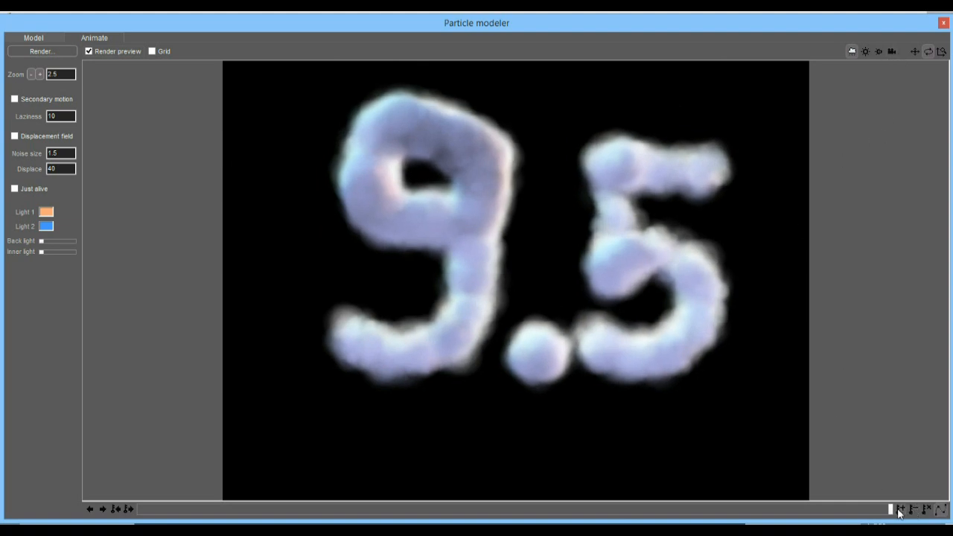
Check the keyframed motion, render the final 9.5 animation with Just alive enabled, and close the Particle modeler.
left_click_drag(890, 509, 743, 462)
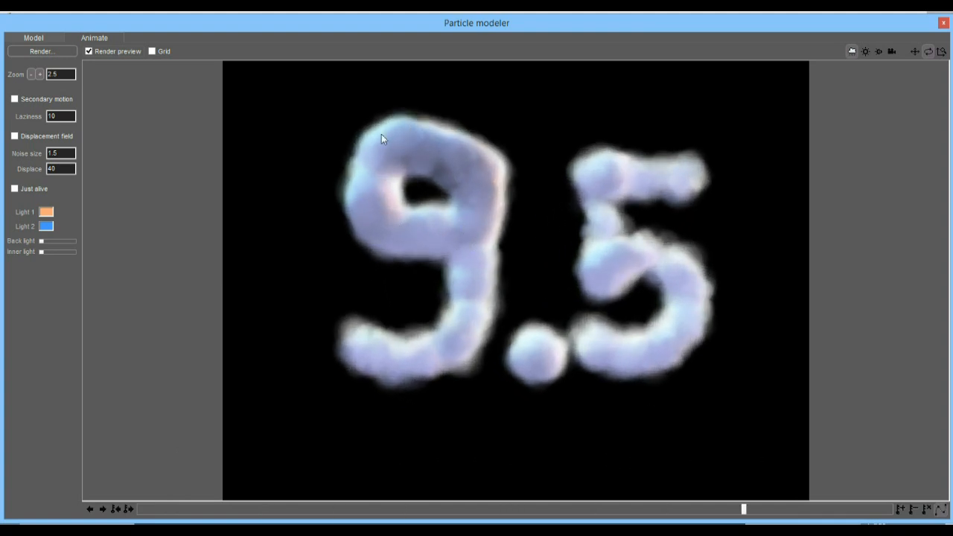
left_click_drag(743, 510, 118, 496)
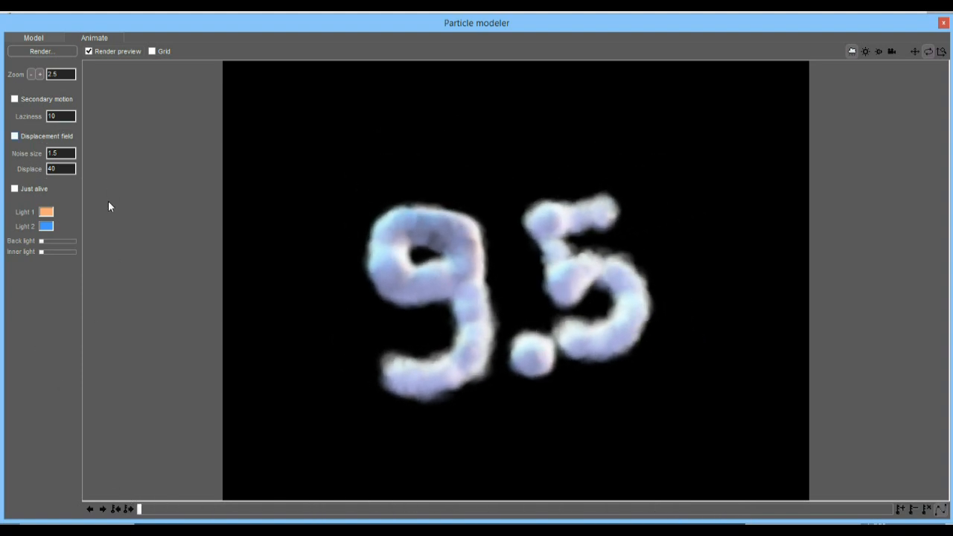
left_click(36, 50)
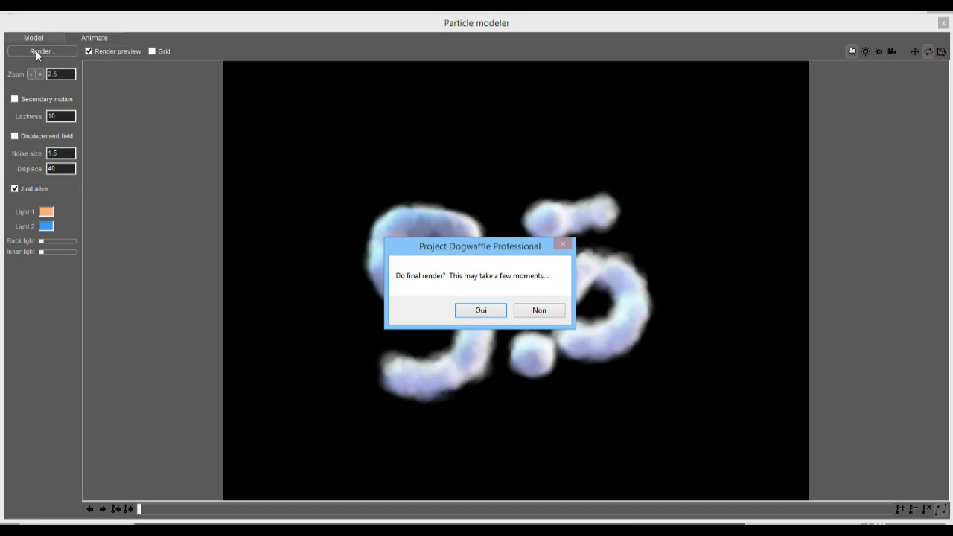
left_click(481, 312)
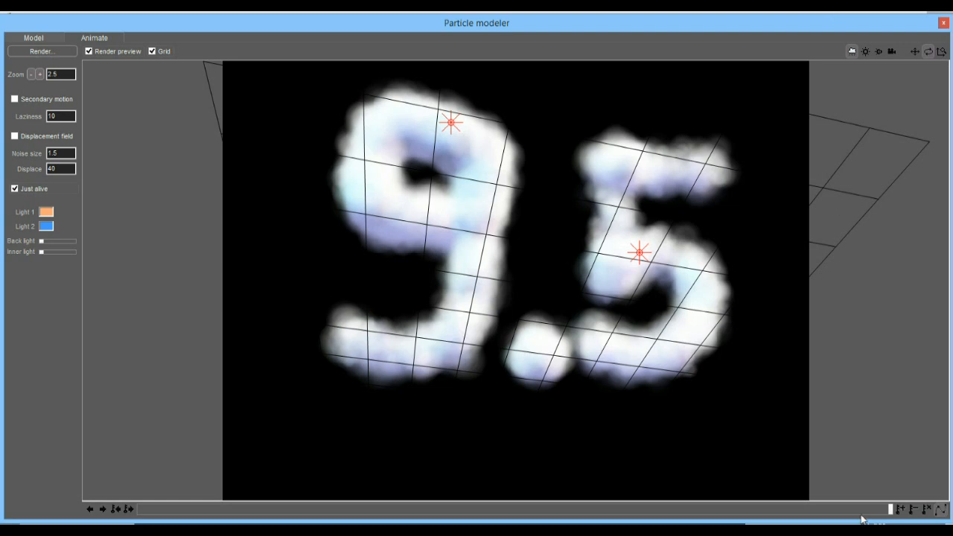
left_click_drag(891, 511, 277, 512)
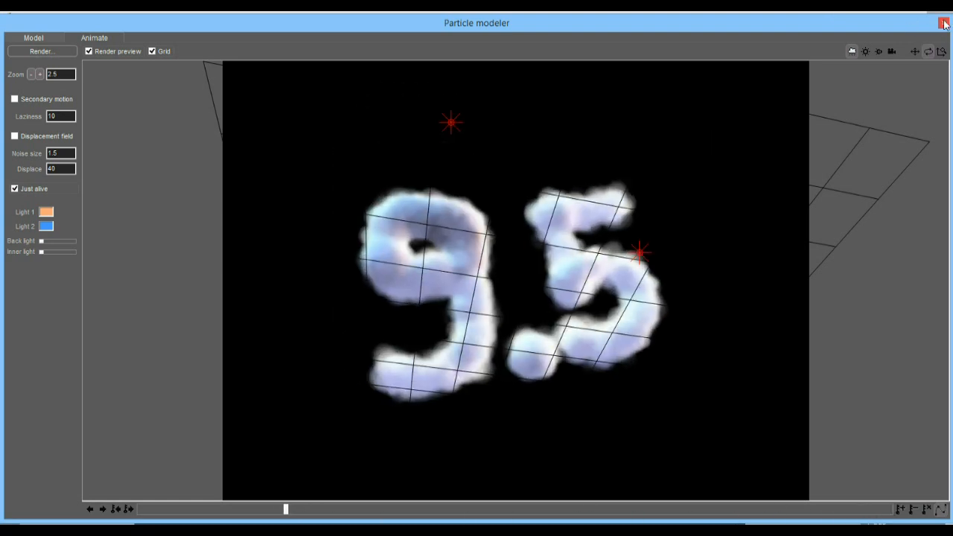
left_click(943, 24)
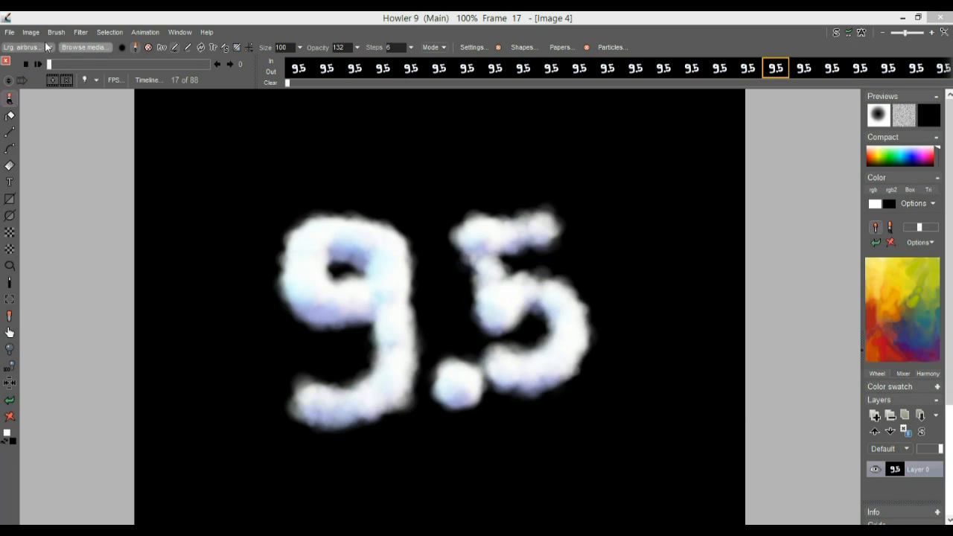
Play the rendered 9.5 animation, and return to its first frame.
left_click_drag(52, 63, 30, 85)
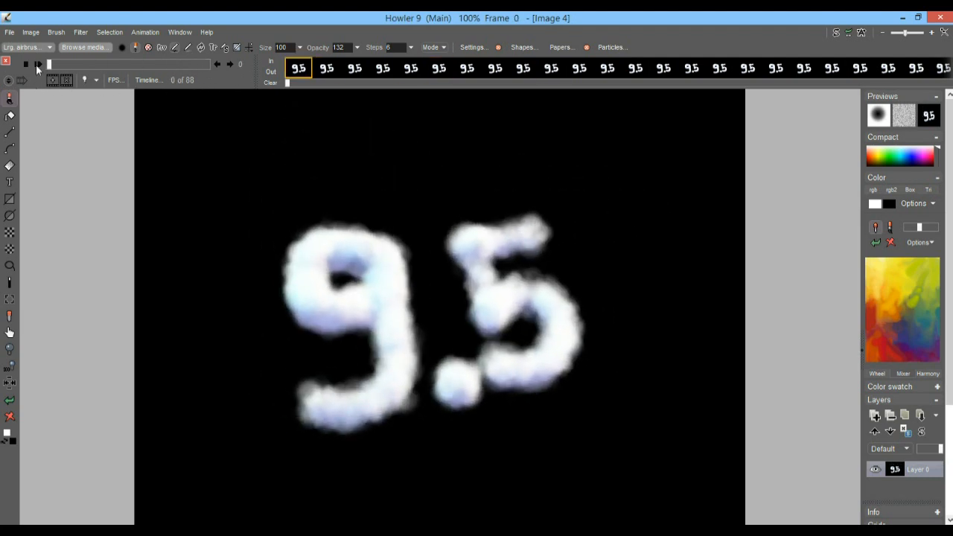
left_click(36, 63)
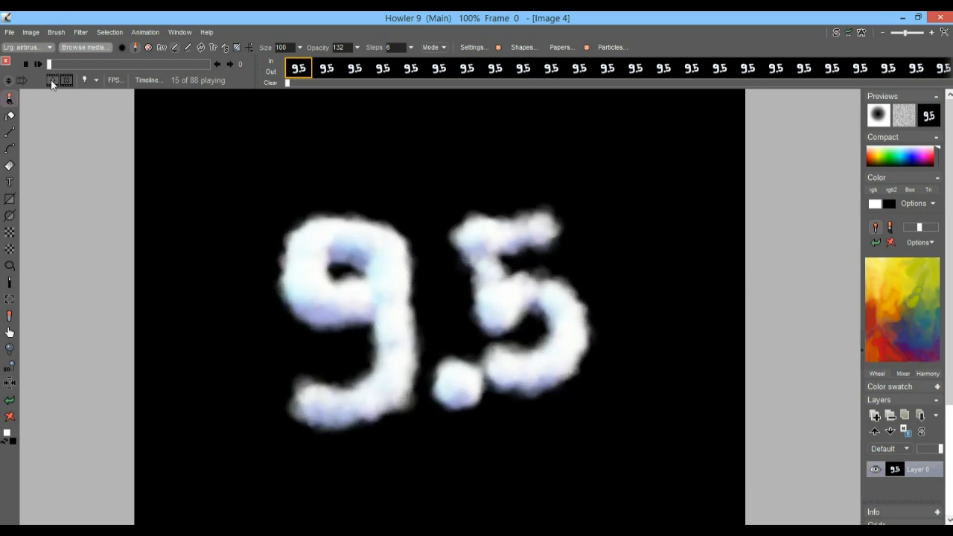
mouse_move(55, 64)
left_mouse_down()
mouse_move(213, 69)
mouse_move(46, 65)
left_mouse_up()
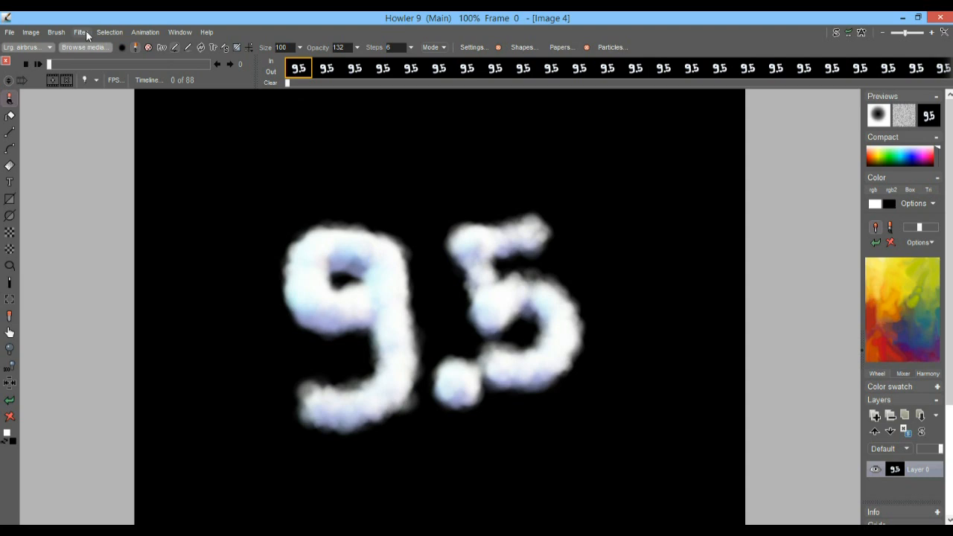
Store the 9.5 animation to disc, and move its preview window away from the image.
left_click(147, 33)
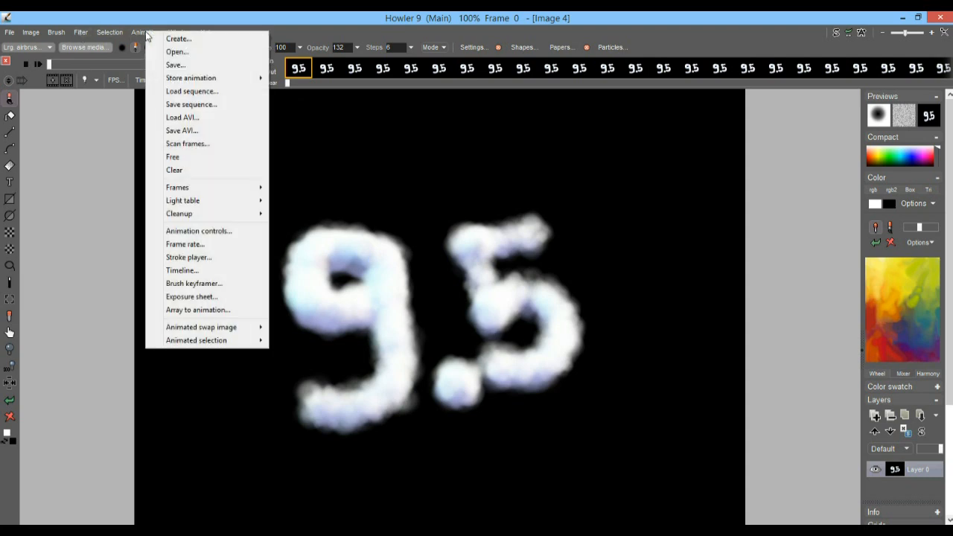
mouse_move(221, 79)
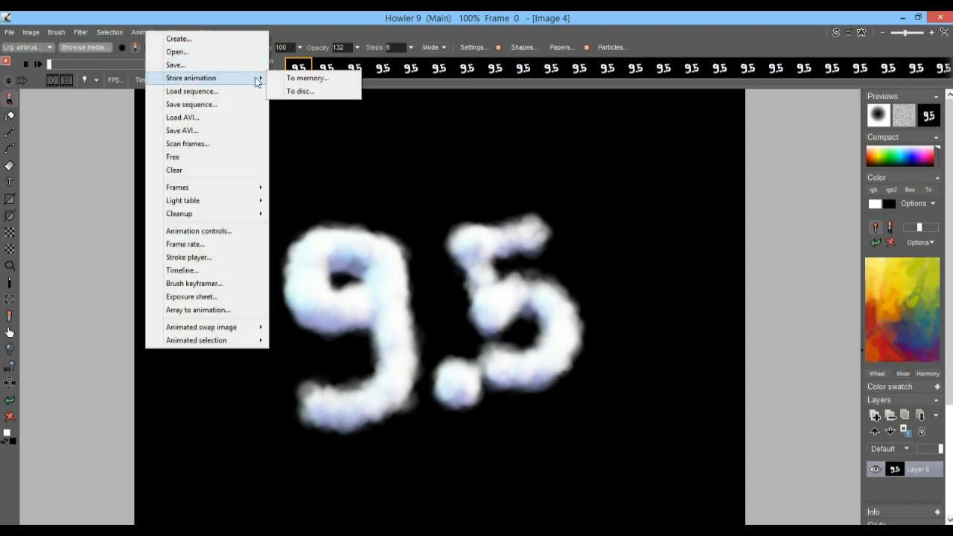
left_click(326, 94)
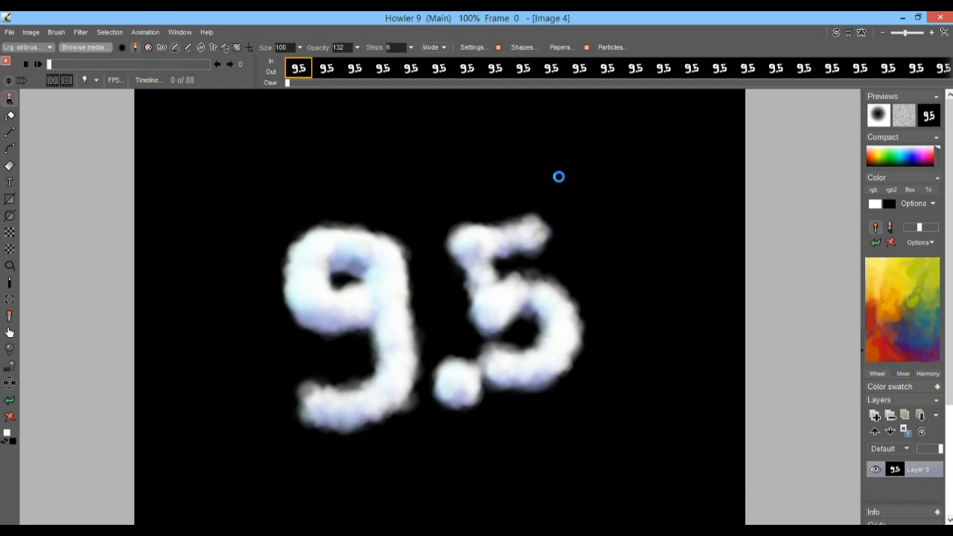
left_click_drag(148, 151, 810, 111)
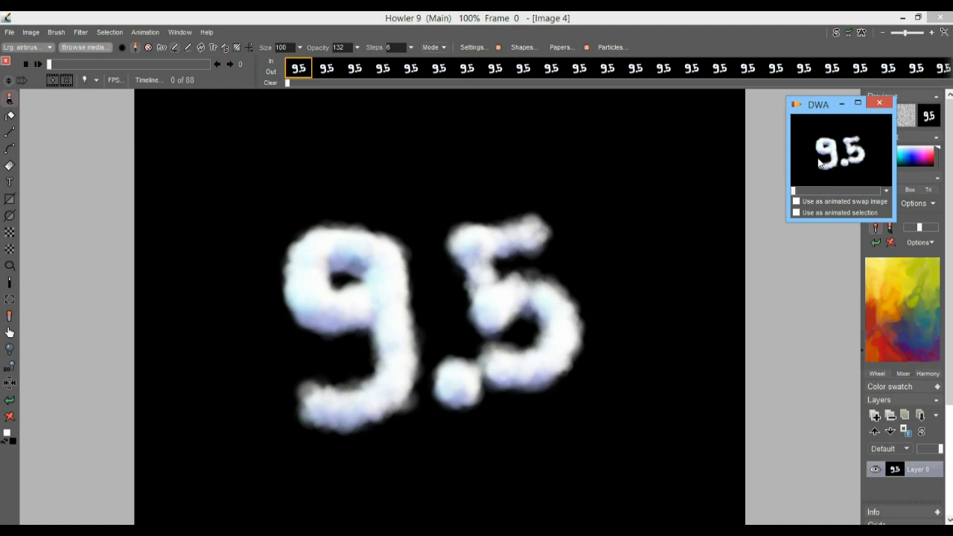
Open the Motion prediction module for the 9.5 animation, move its window away from the numerals, and enable Dry run.
left_click(142, 33)
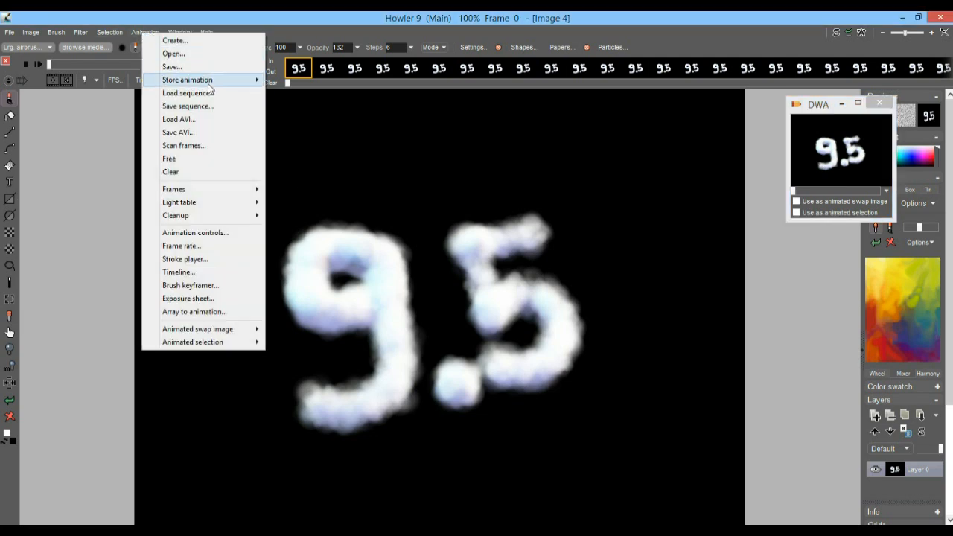
left_click(88, 21)
left_click(79, 32)
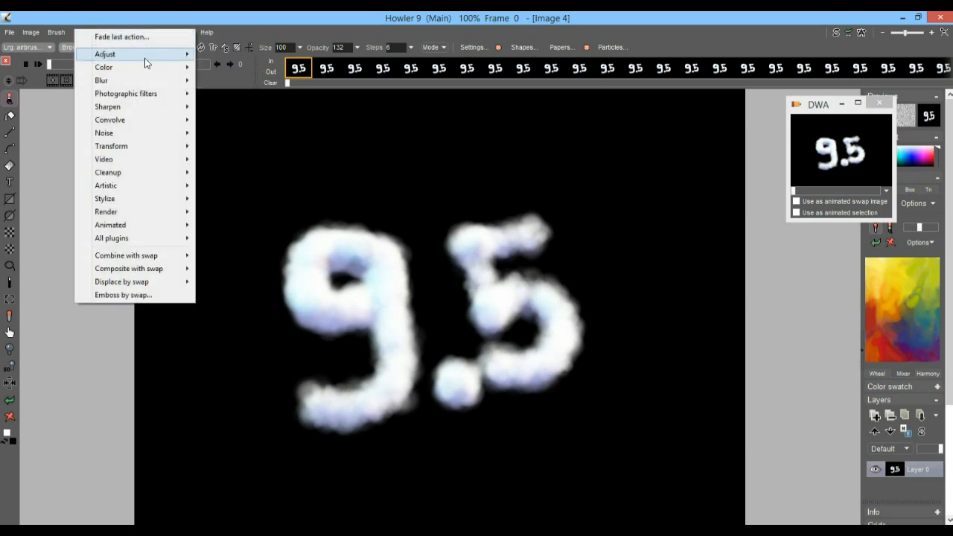
mouse_move(145, 231)
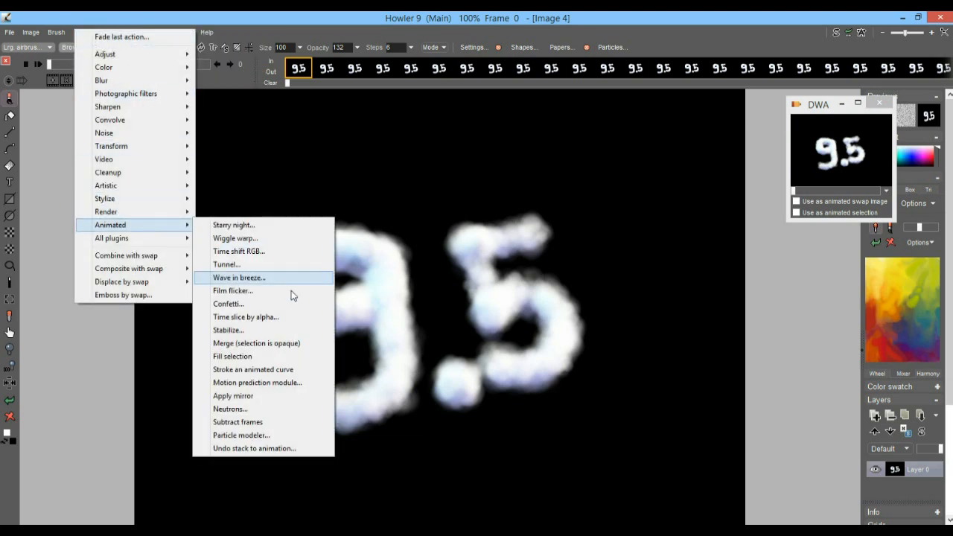
left_click(296, 384)
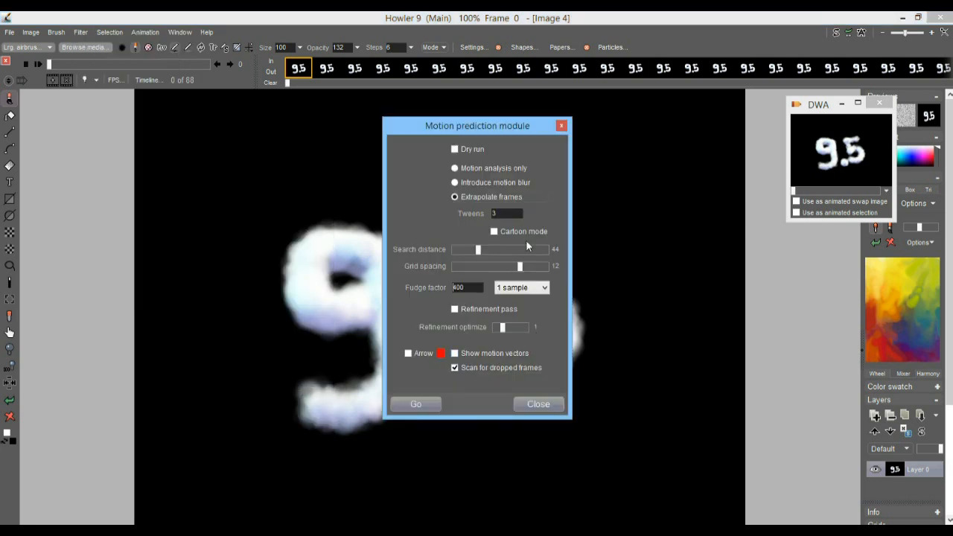
left_click_drag(477, 127, 145, 116)
left_click(123, 139)
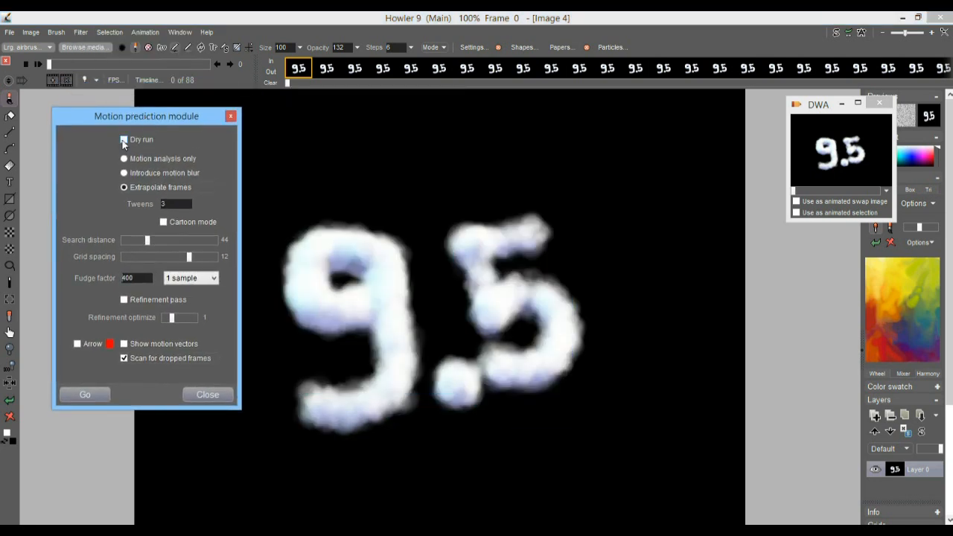
Set Tweens and Fudge factor to 5, turn off Scan for dropped frames, and dry-run the frame extrapolation.
left_click_drag(181, 205, 149, 209)
type("5")
left_click_drag(138, 277, 75, 318)
type("5")
left_click(89, 393)
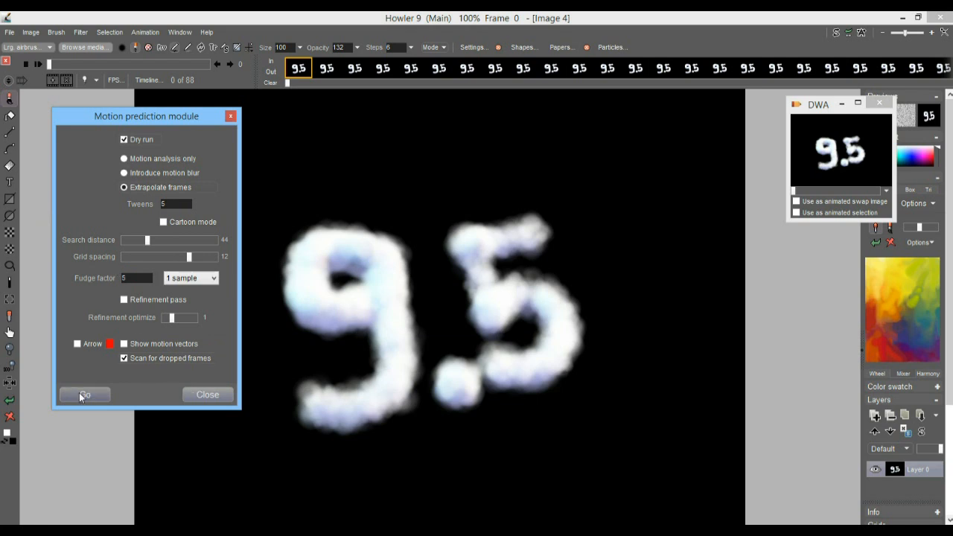
left_click(125, 360)
left_click(99, 394)
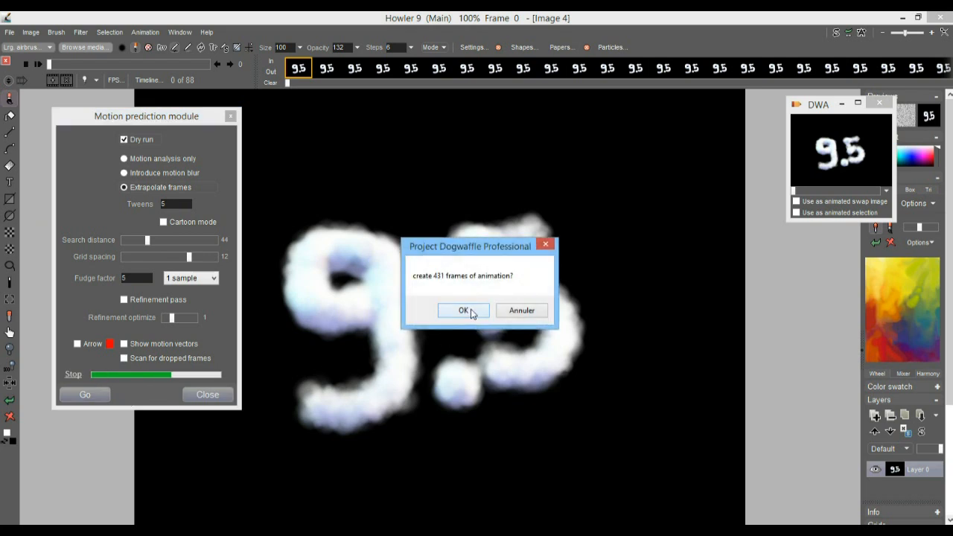
left_click(465, 311)
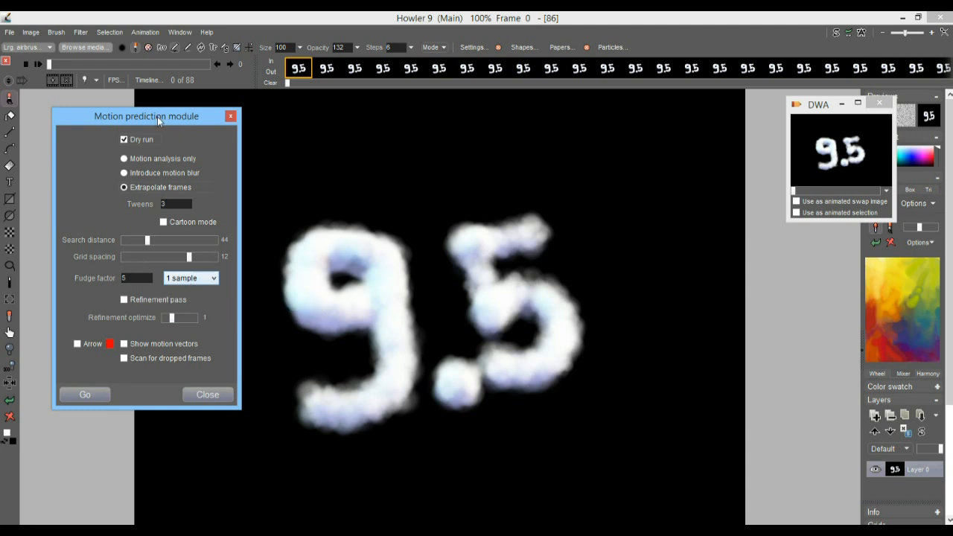
With Tweens at 3 and Dry run off, generate the extrapolated frames and close the Motion prediction module.
left_click(124, 140)
left_click(84, 395)
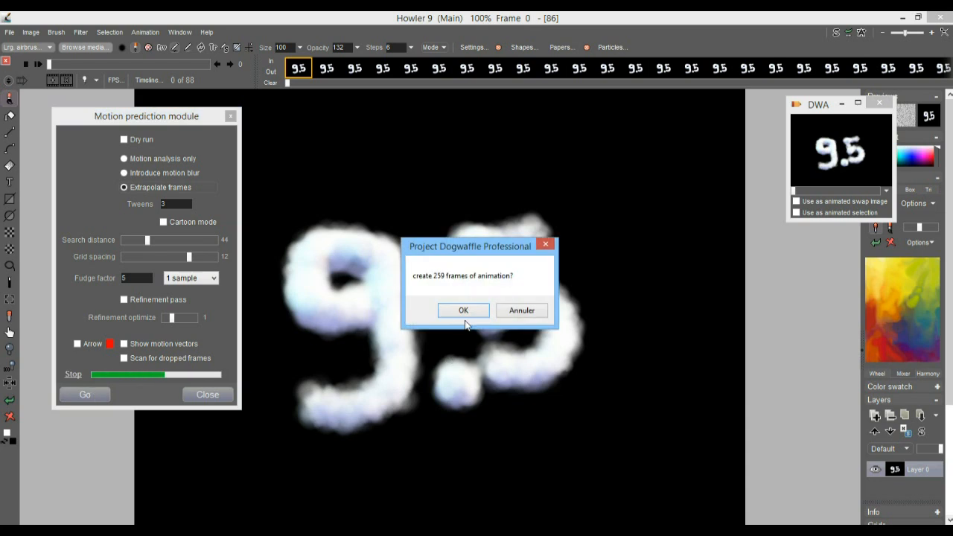
key("Return")
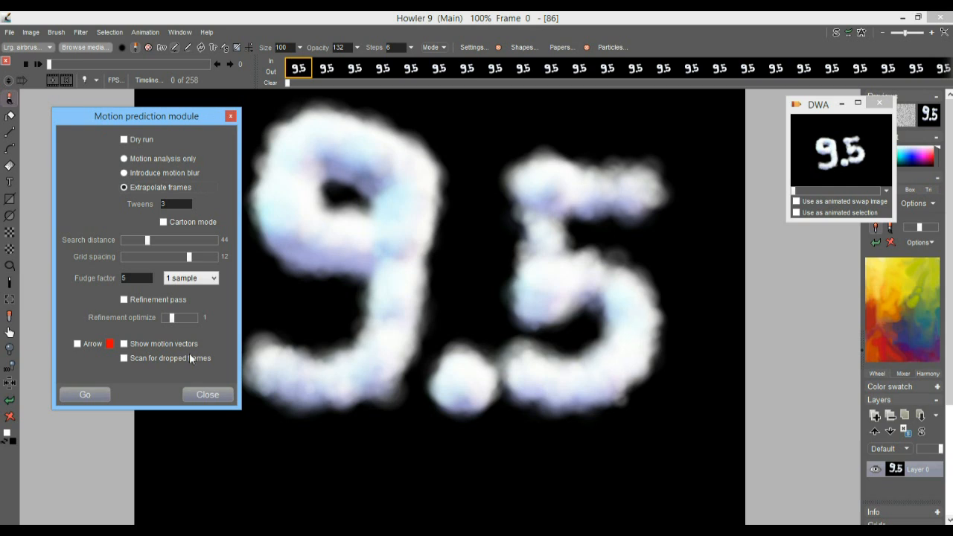
left_click(211, 396)
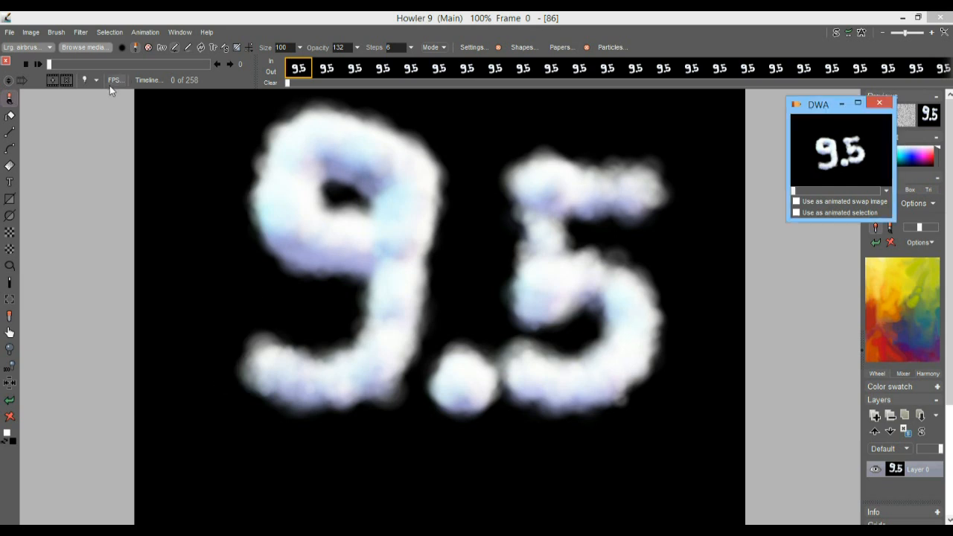
Play the extrapolated 9.5 animation from its start and examine the motion and the cloud edges up close.
left_click(38, 64)
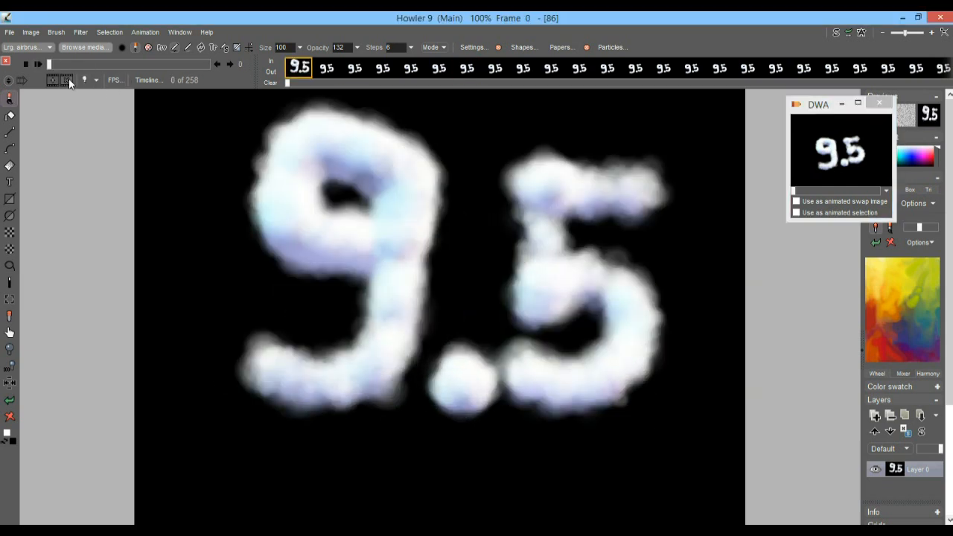
left_click(69, 78)
left_click_drag(49, 64, 15, 85)
left_click(37, 65)
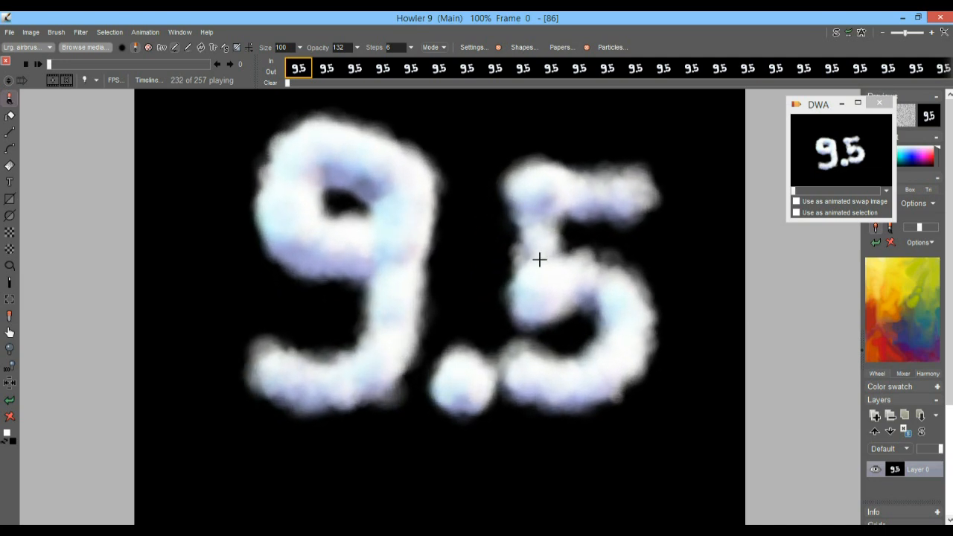
scroll(474, 300, "up", 5)
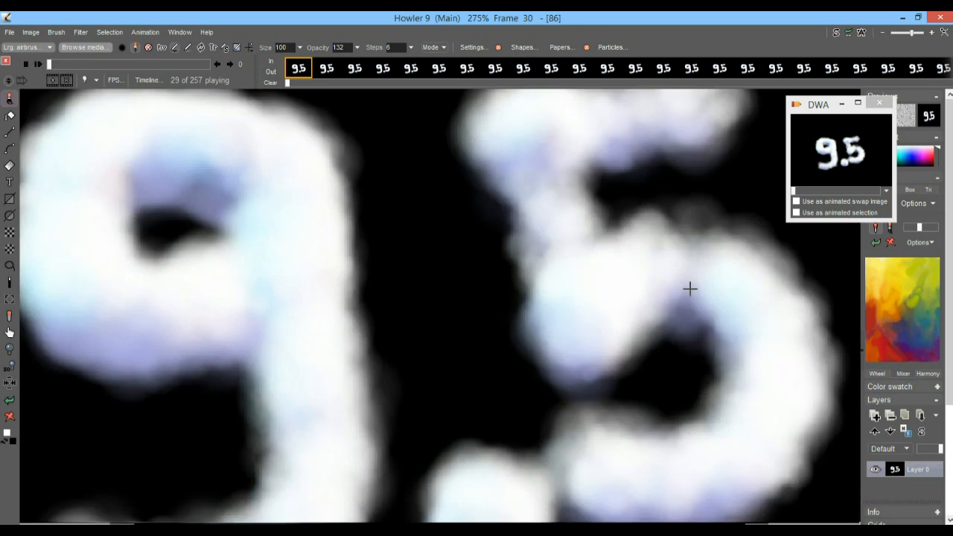
left_click_drag(457, 325, 223, 407)
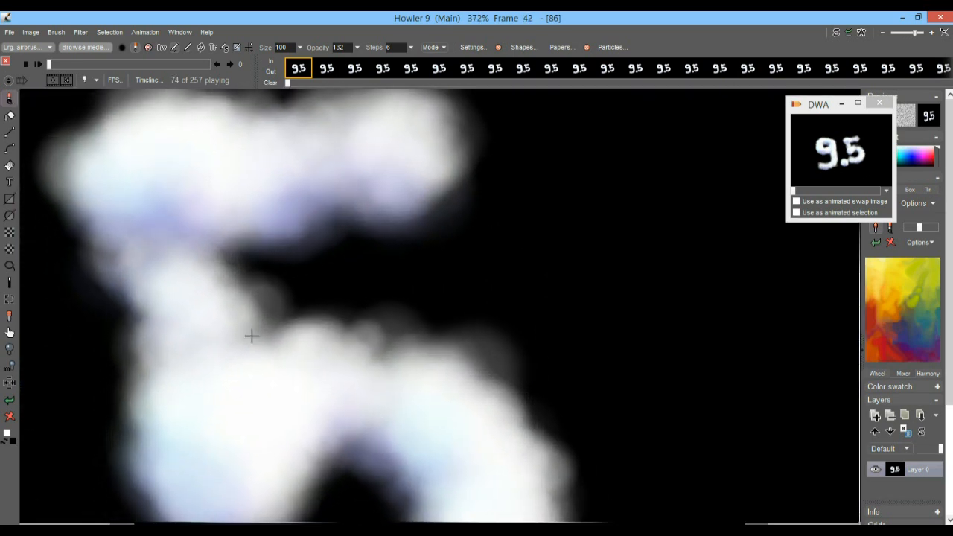
scroll(365, 313, "up", 3)
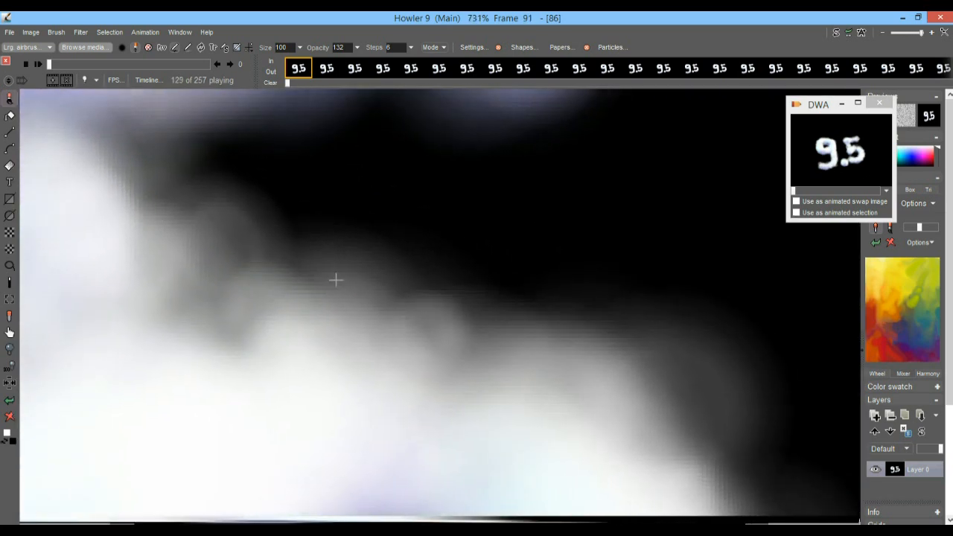
scroll(472, 311, "down", 7)
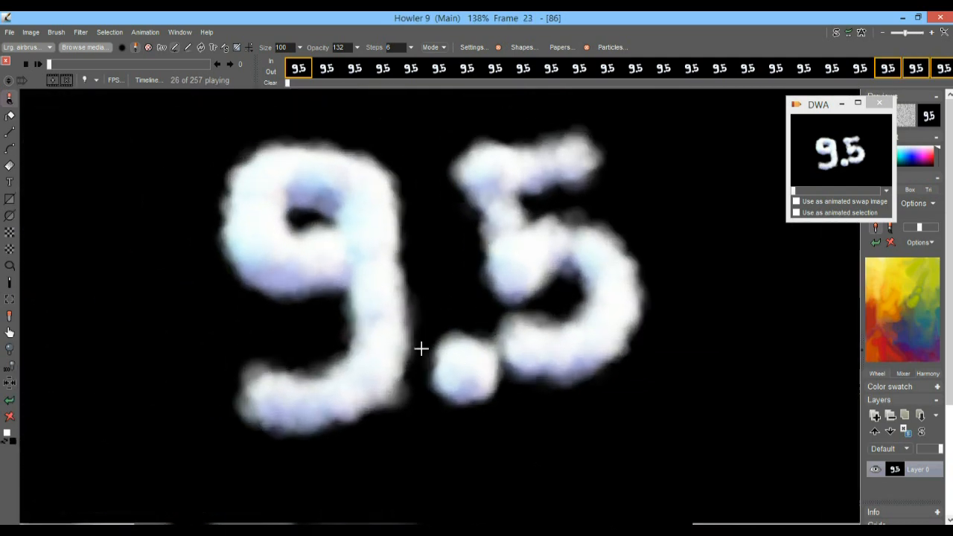
scroll(420, 374, "up", 5)
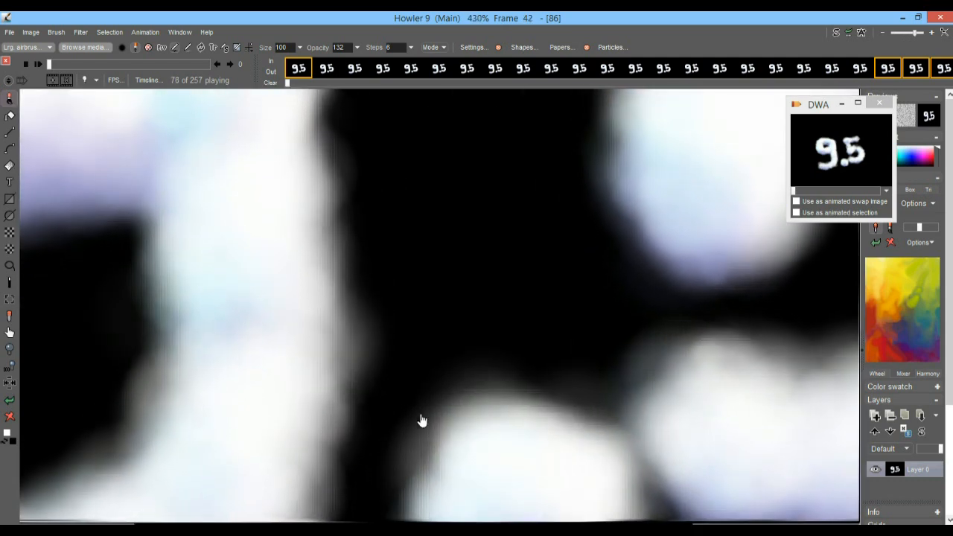
scroll(457, 363, "down", 7)
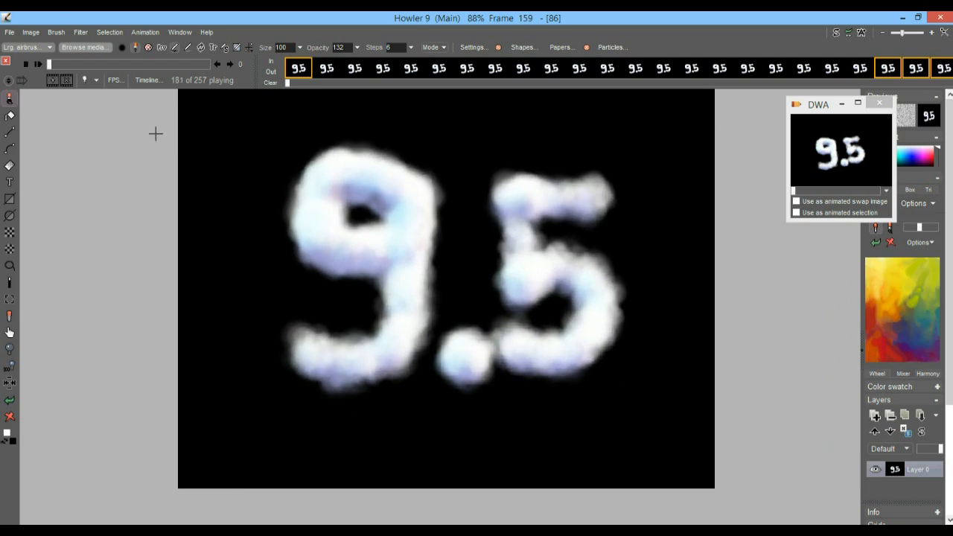
Open the Timeline editor, move it off the numerals, and choose the Mystic vision filter.
left_click(151, 80)
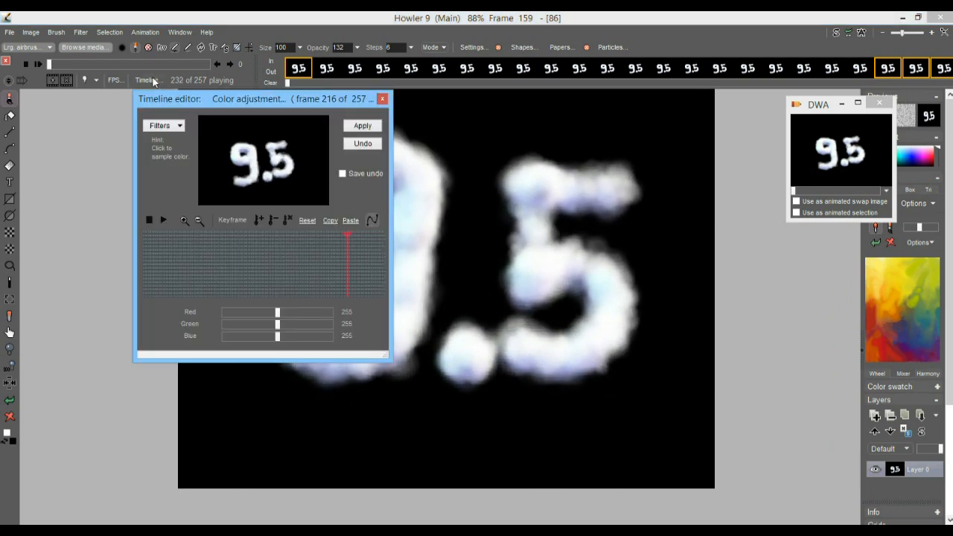
left_click_drag(135, 101, 41, 110)
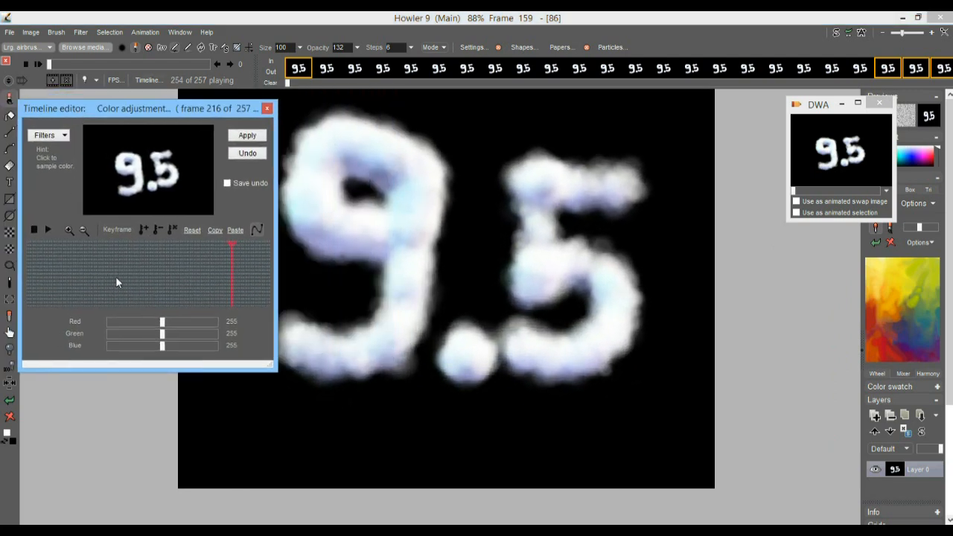
left_click(57, 142)
left_click_drag(216, 155, 215, 175)
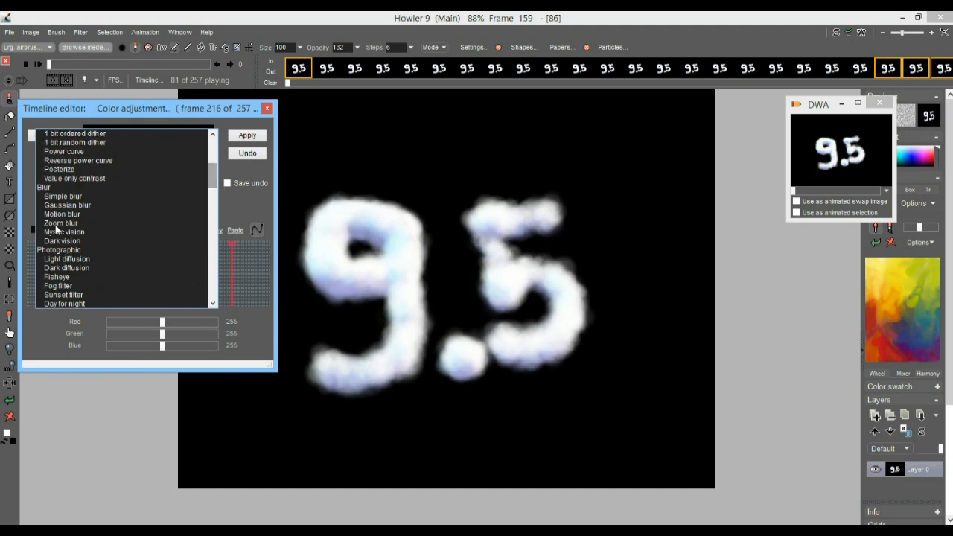
left_click(75, 233)
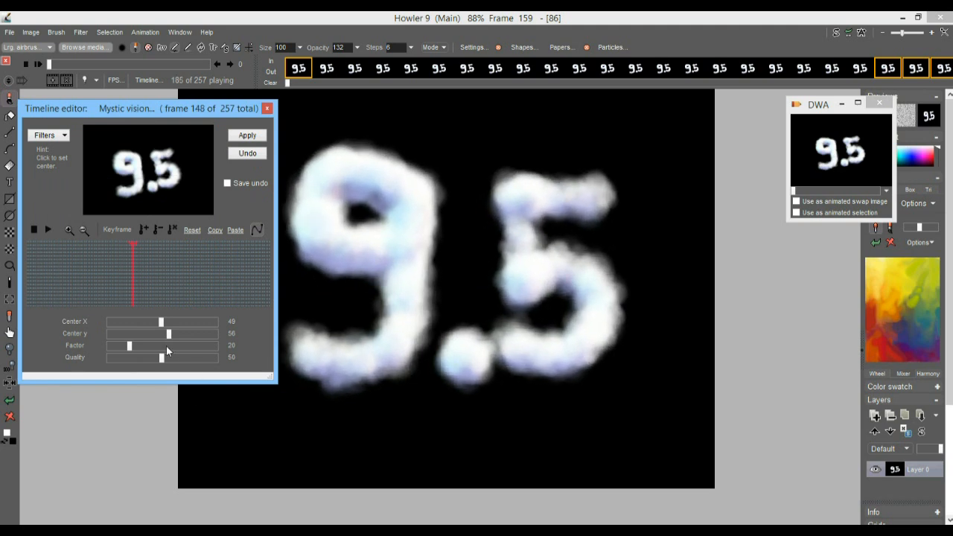
Set the Mystic vision Factor and Quality to 100, and place the ray center at about X 52, Y 65.
left_click(187, 345)
left_click_drag(181, 359, 236, 337)
left_click(150, 176)
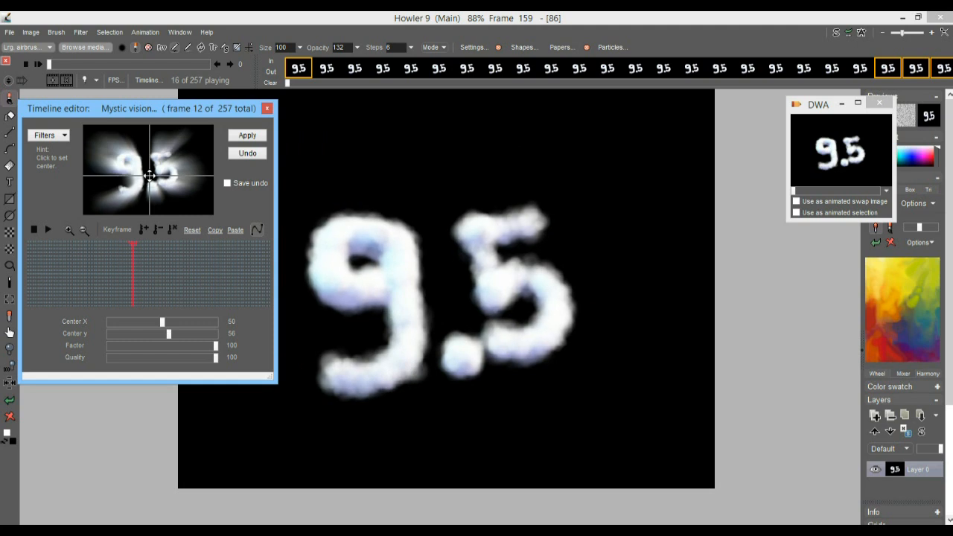
left_click(151, 187)
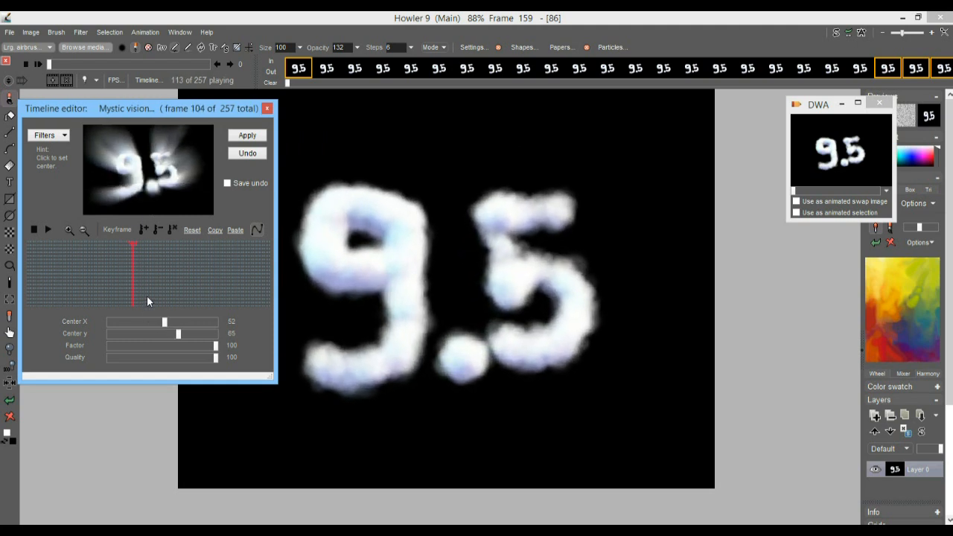
Check early frames, move the ray center to about X 50, Y 57, and apply Mystic vision to the animation.
left_click(79, 266)
left_click_drag(77, 264, 56, 268)
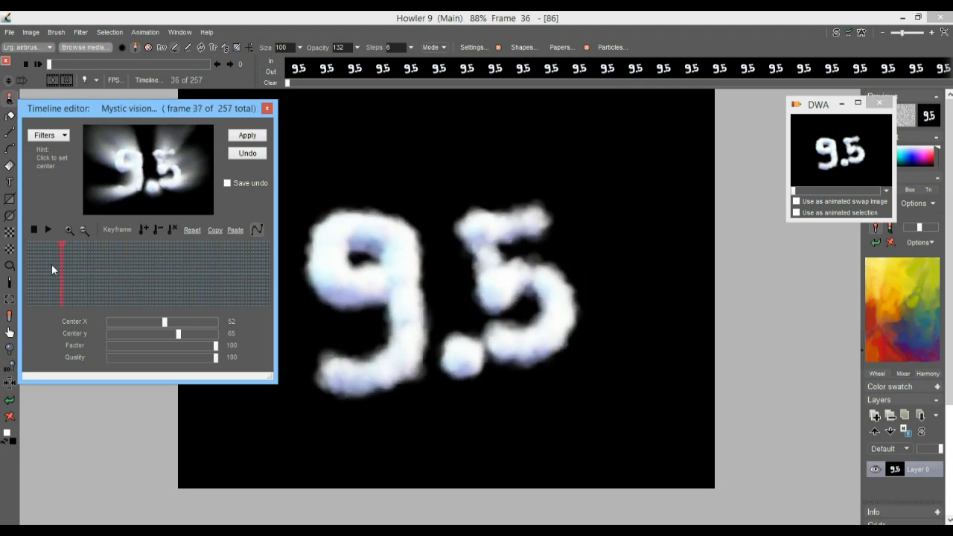
left_click(31, 267)
left_click(149, 175)
left_click_drag(149, 176, 147, 168)
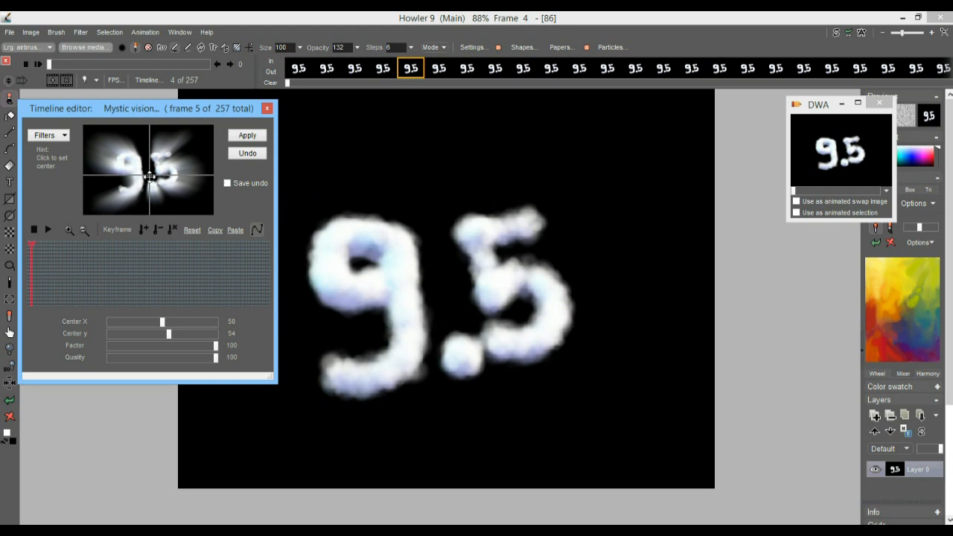
mouse_move(52, 266)
left_mouse_down()
mouse_move(215, 269)
mouse_move(39, 278)
left_mouse_up()
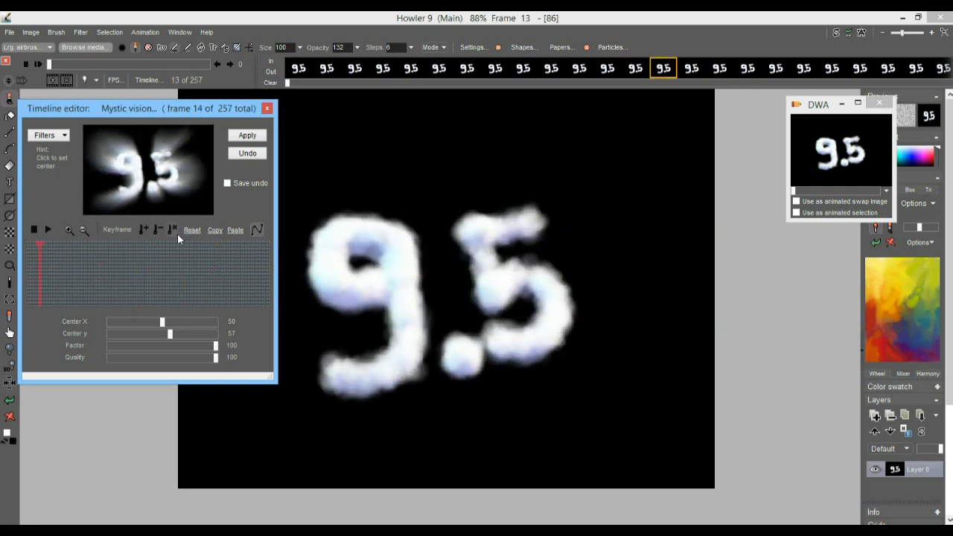
left_click(247, 135)
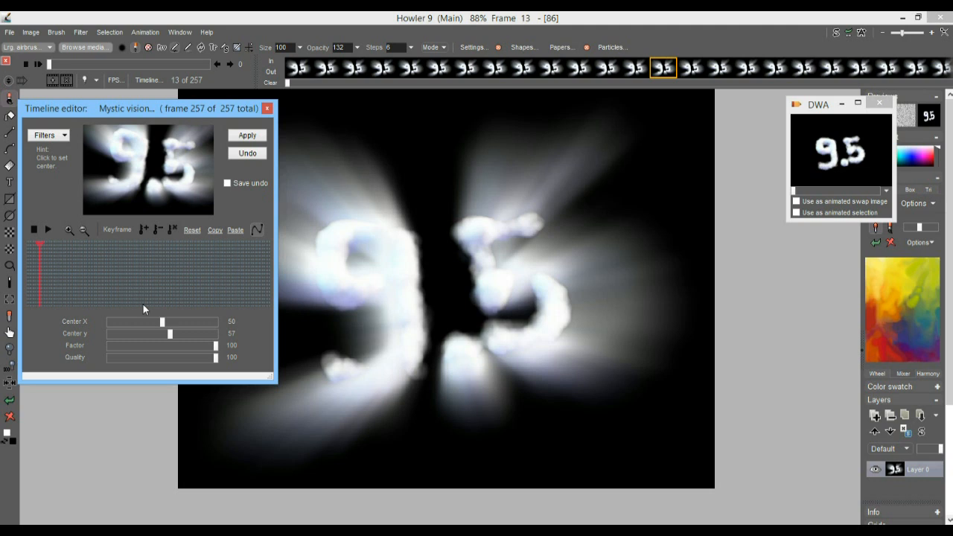
Review the light rays across the animation's frames with the editor moved off the image, and close the Timeline editor.
left_click(108, 272)
mouse_move(115, 274)
left_mouse_down()
mouse_move(235, 265)
mouse_move(27, 274)
mouse_move(225, 257)
left_mouse_up()
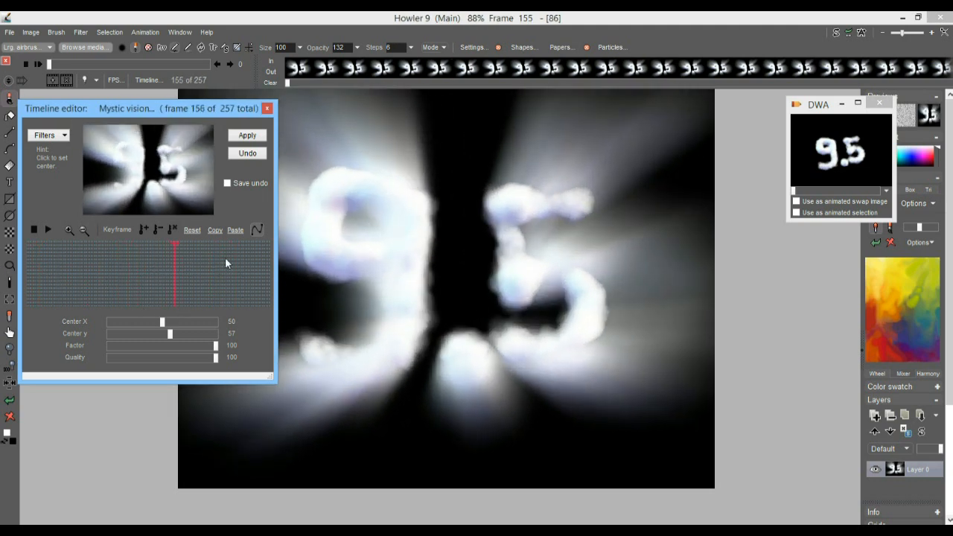
left_click_drag(227, 108, 879, 167)
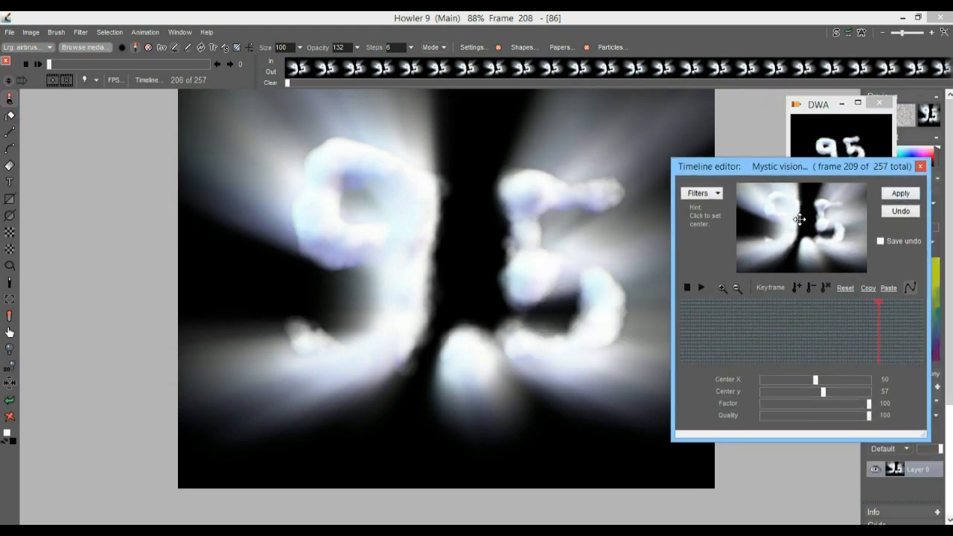
mouse_move(721, 339)
left_mouse_down()
mouse_move(870, 333)
mouse_move(715, 350)
left_mouse_up()
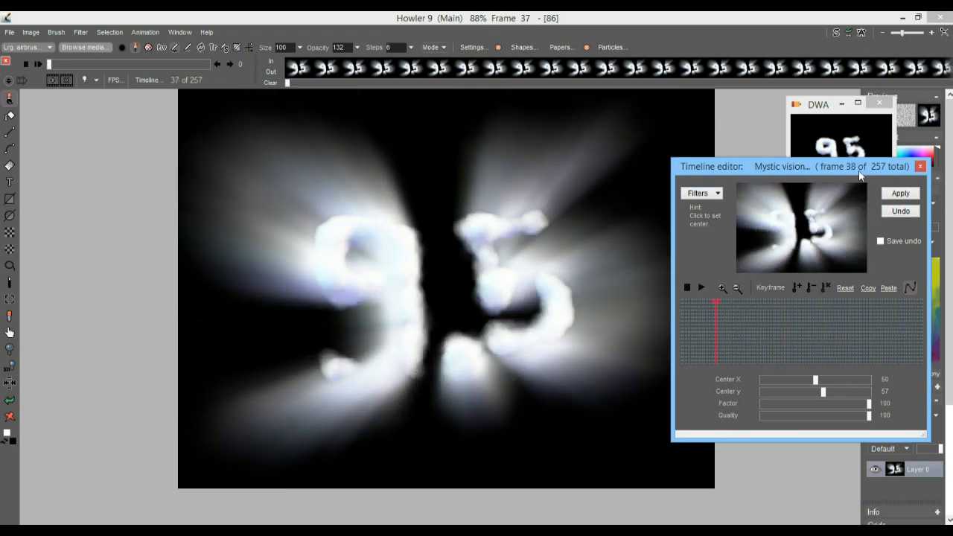
left_click_drag(842, 170, 769, 210)
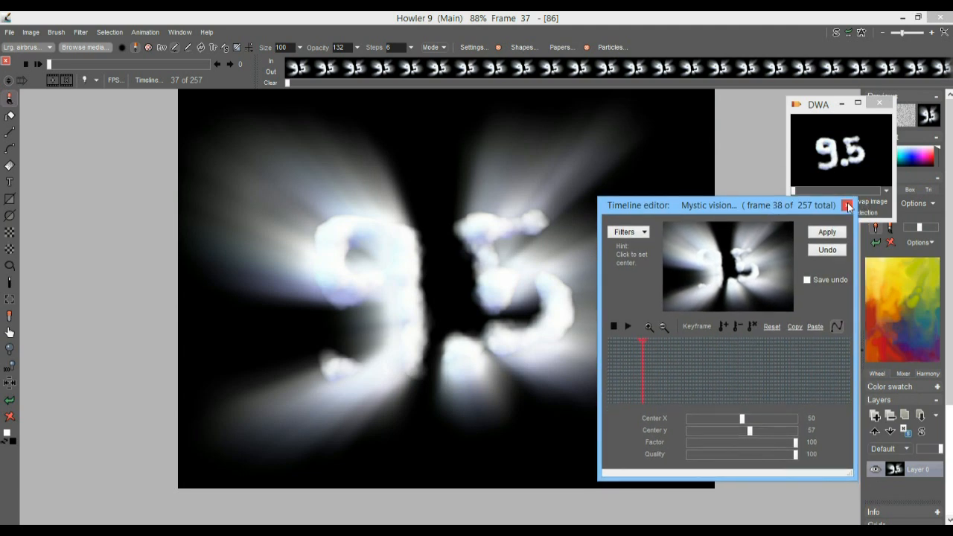
left_click(847, 205)
Move the stored animation's preview window beside the canvas and restore that animation in place of the light-ray version.
left_click_drag(824, 110, 790, 124)
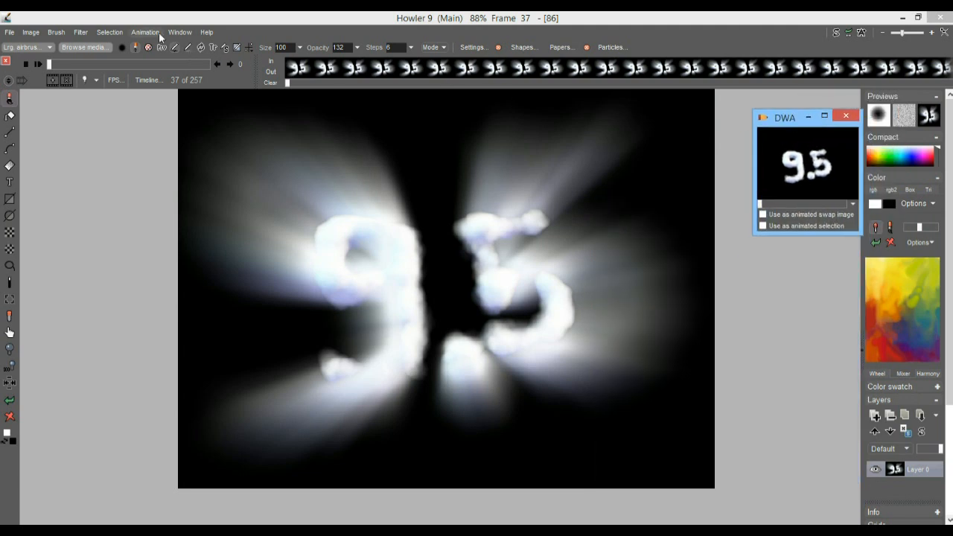
left_click(159, 32)
mouse_move(252, 80)
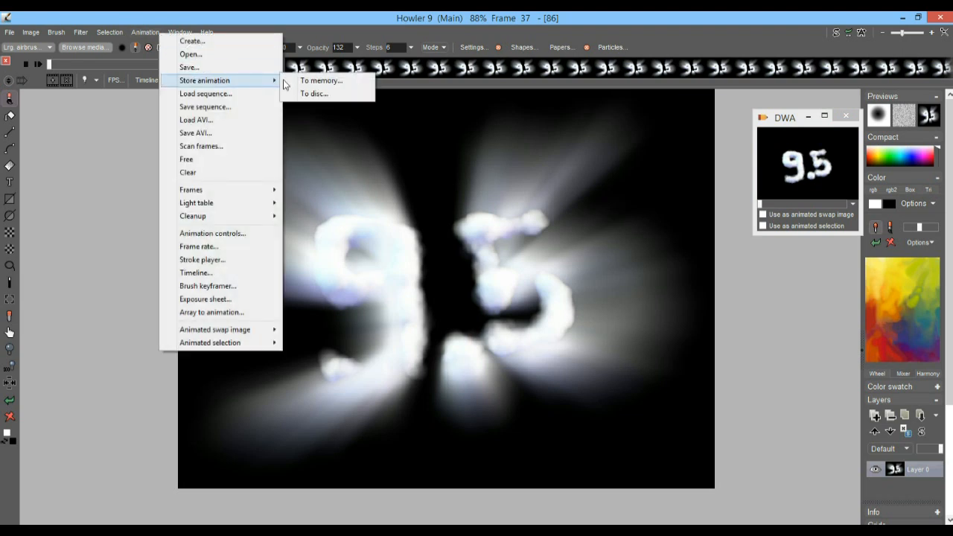
left_click(313, 18)
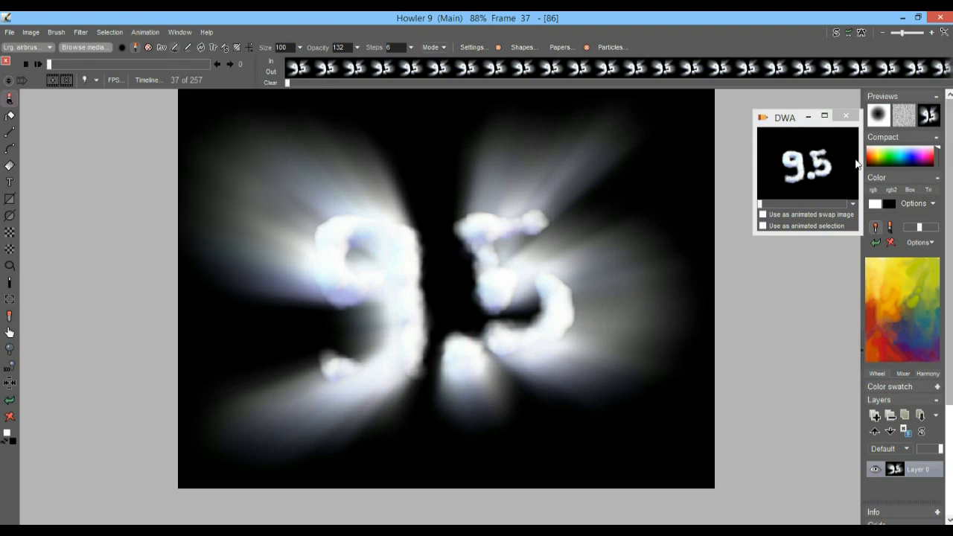
left_click(799, 163)
left_click(511, 311)
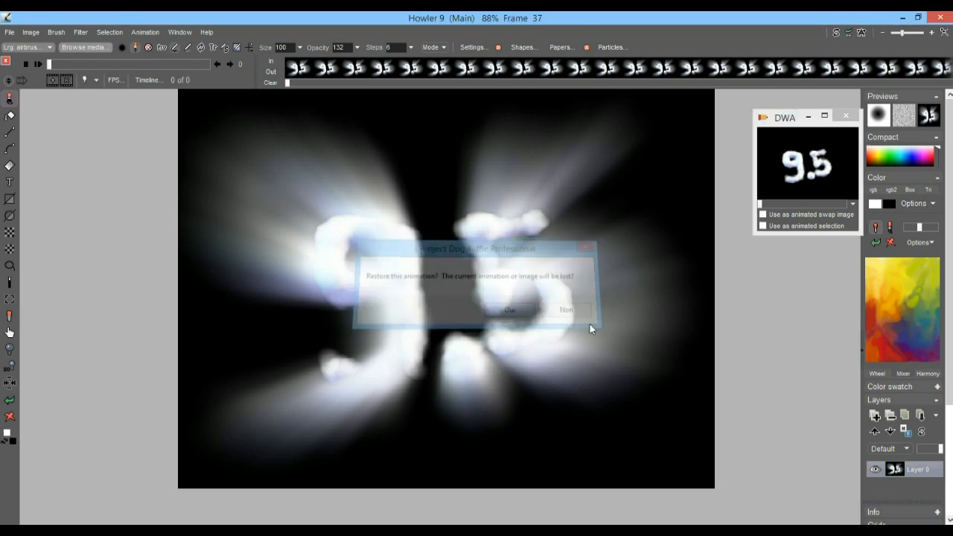
Play the restored 9.5 cloud animation to check its motion, then stop playback at the first frame.
left_click_drag(57, 66, 23, 56)
left_click(38, 64)
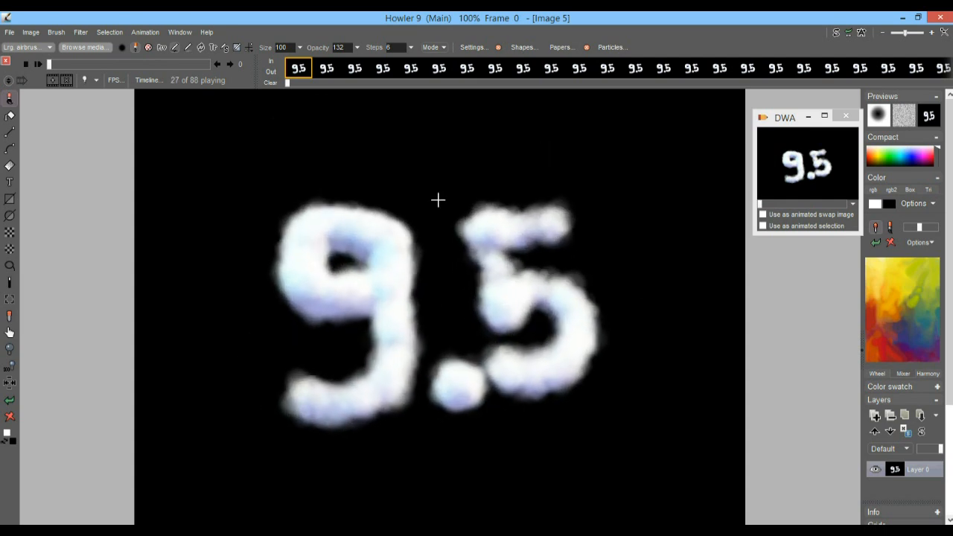
left_click_drag(131, 65, 53, 48)
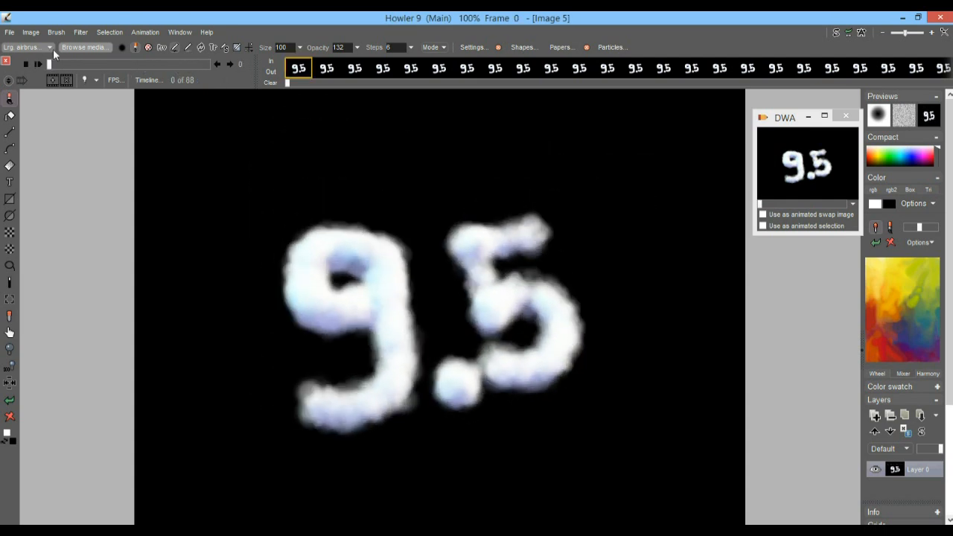
Extrapolate the animation's frames with Motion prediction using 2 tweens and a Fudge factor of 400, and delete the first resulting frame.
left_click(81, 33)
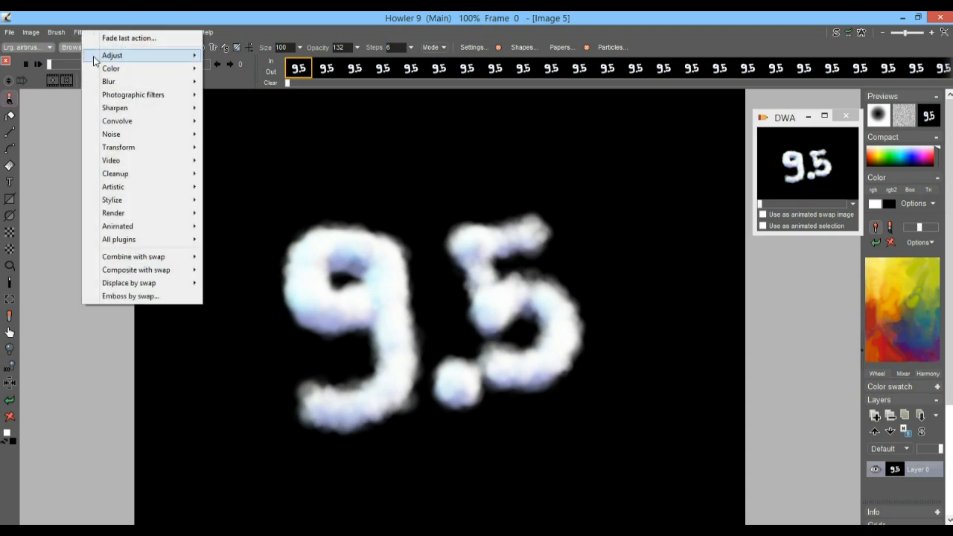
mouse_move(148, 95)
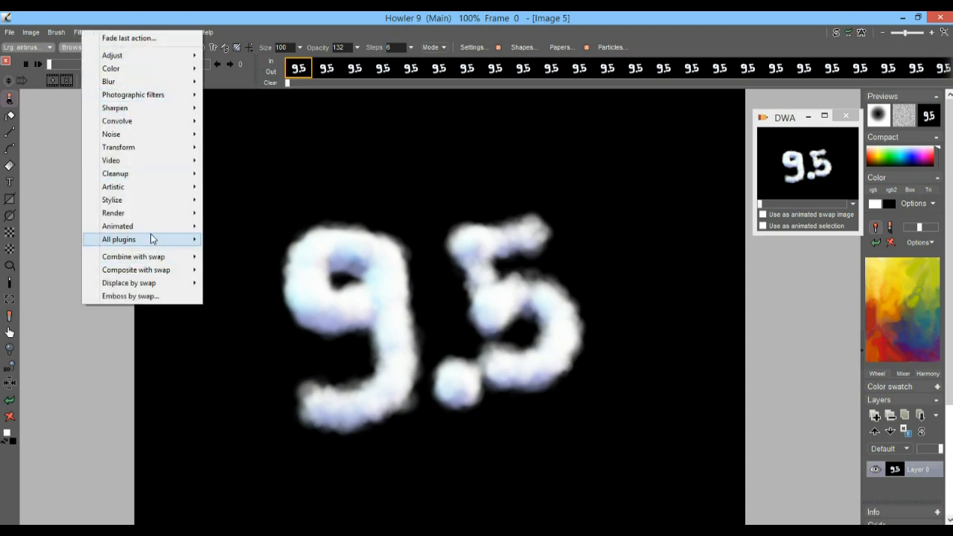
mouse_move(149, 226)
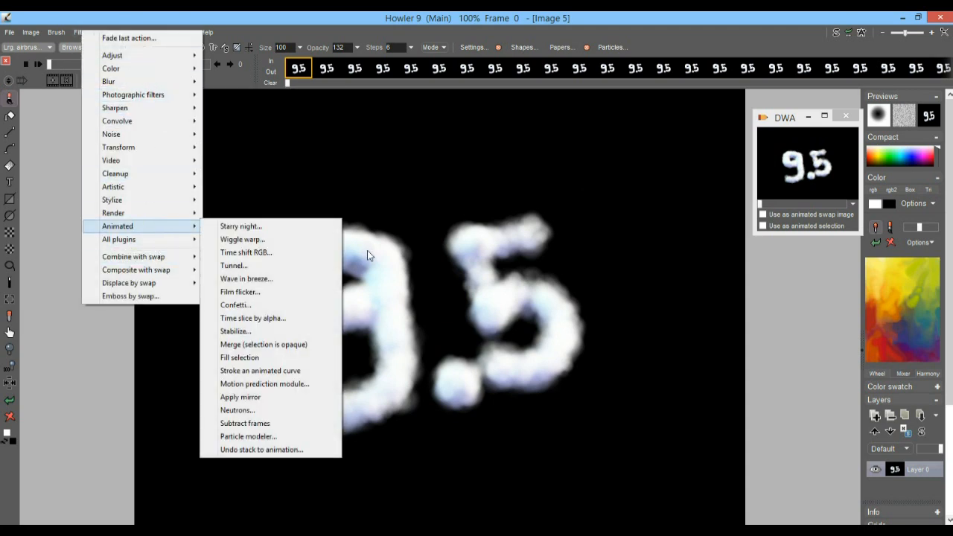
left_click(283, 383)
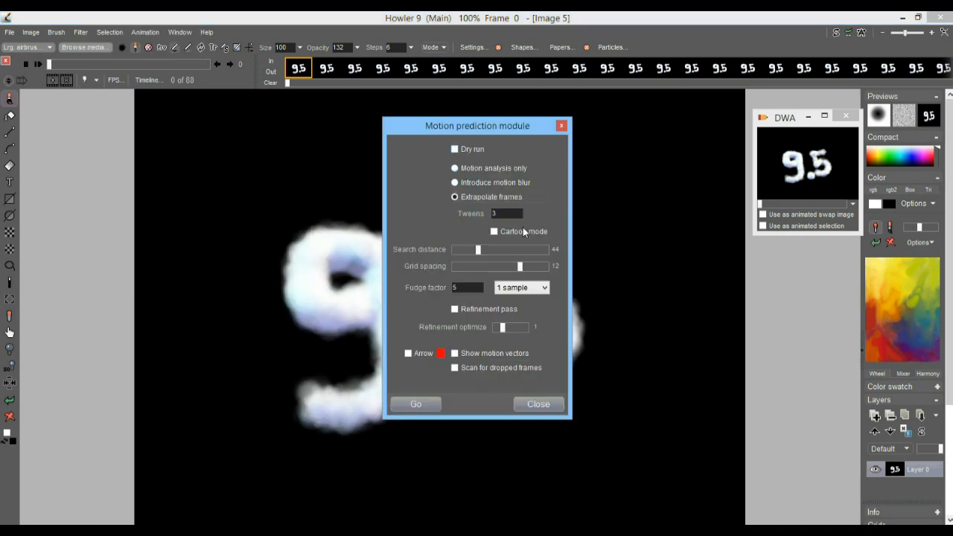
left_click_drag(502, 213, 393, 261)
type("2")
left_click(425, 406)
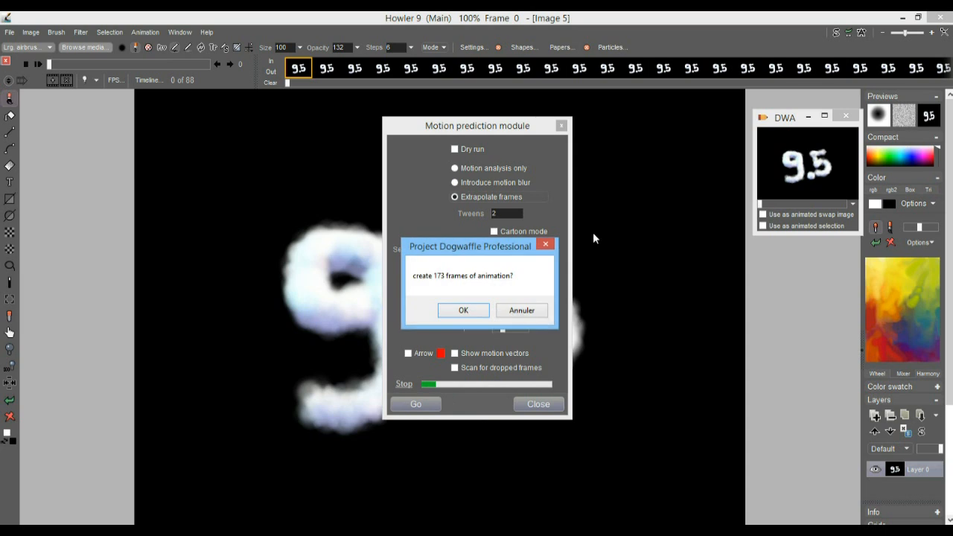
left_click(471, 318)
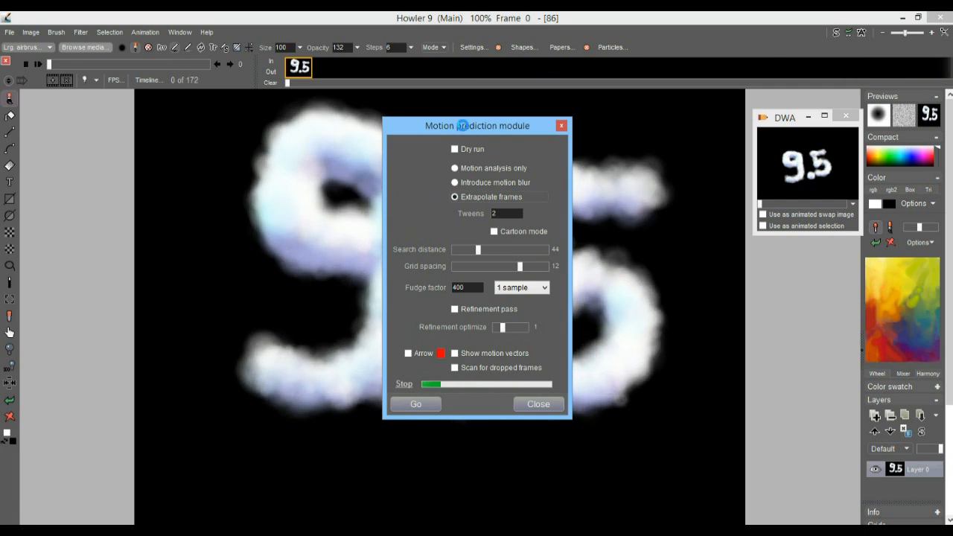
left_click(539, 404)
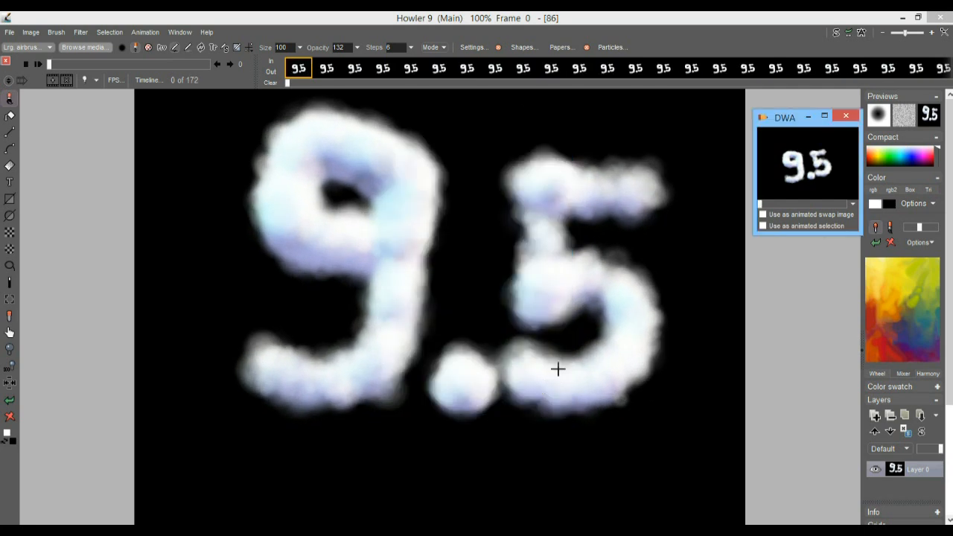
left_click(44, 65)
left_click(67, 81)
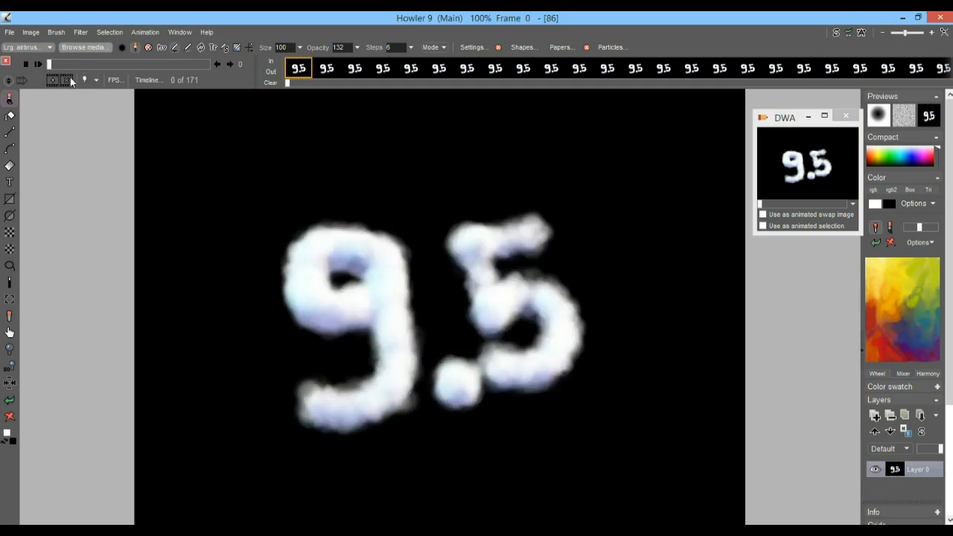
Play the extrapolated animation and scrub back and forth through its frames to check how smooth the motion is.
left_click(37, 64)
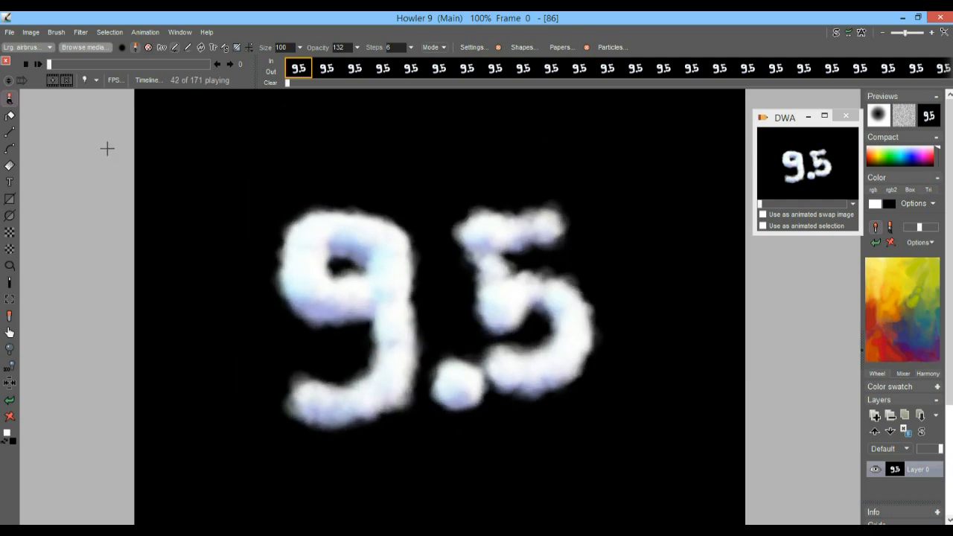
mouse_move(73, 64)
left_mouse_down()
mouse_move(157, 65)
mouse_move(67, 65)
left_mouse_up()
mouse_move(125, 69)
left_mouse_down()
mouse_move(163, 63)
mouse_move(136, 64)
mouse_move(128, 78)
left_mouse_up()
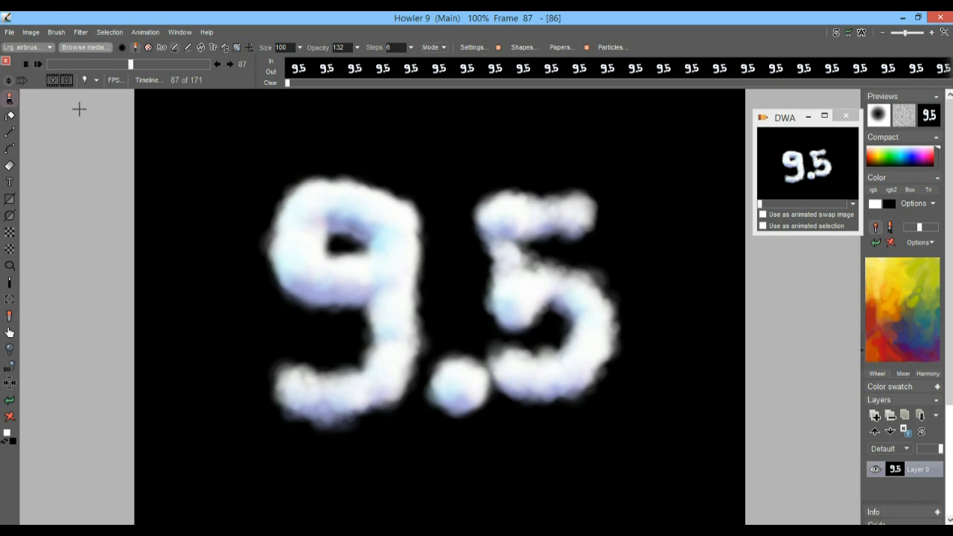
left_click_drag(116, 65, 81, 62)
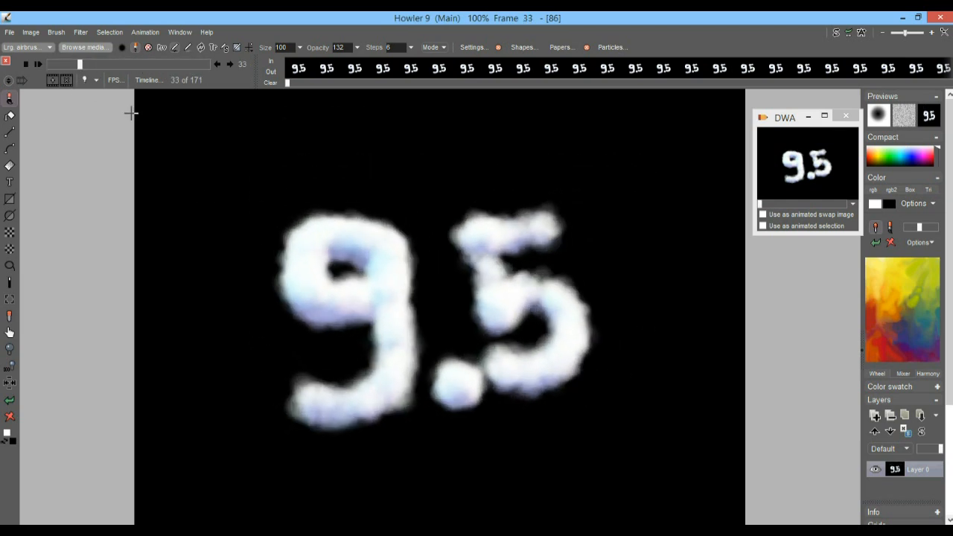